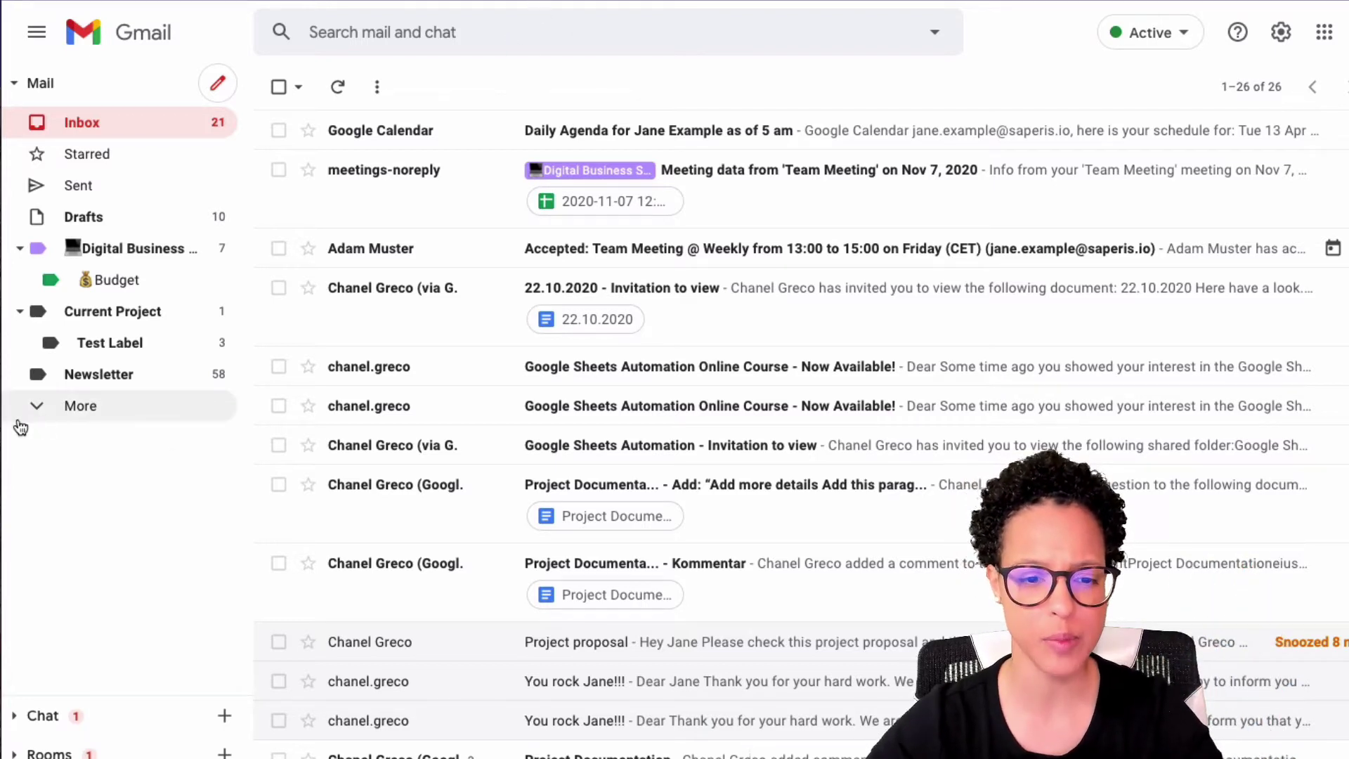
# Step: Create a new mail label named "Label 1" nested under the Current Project label
pyautogui.click(51, 410)
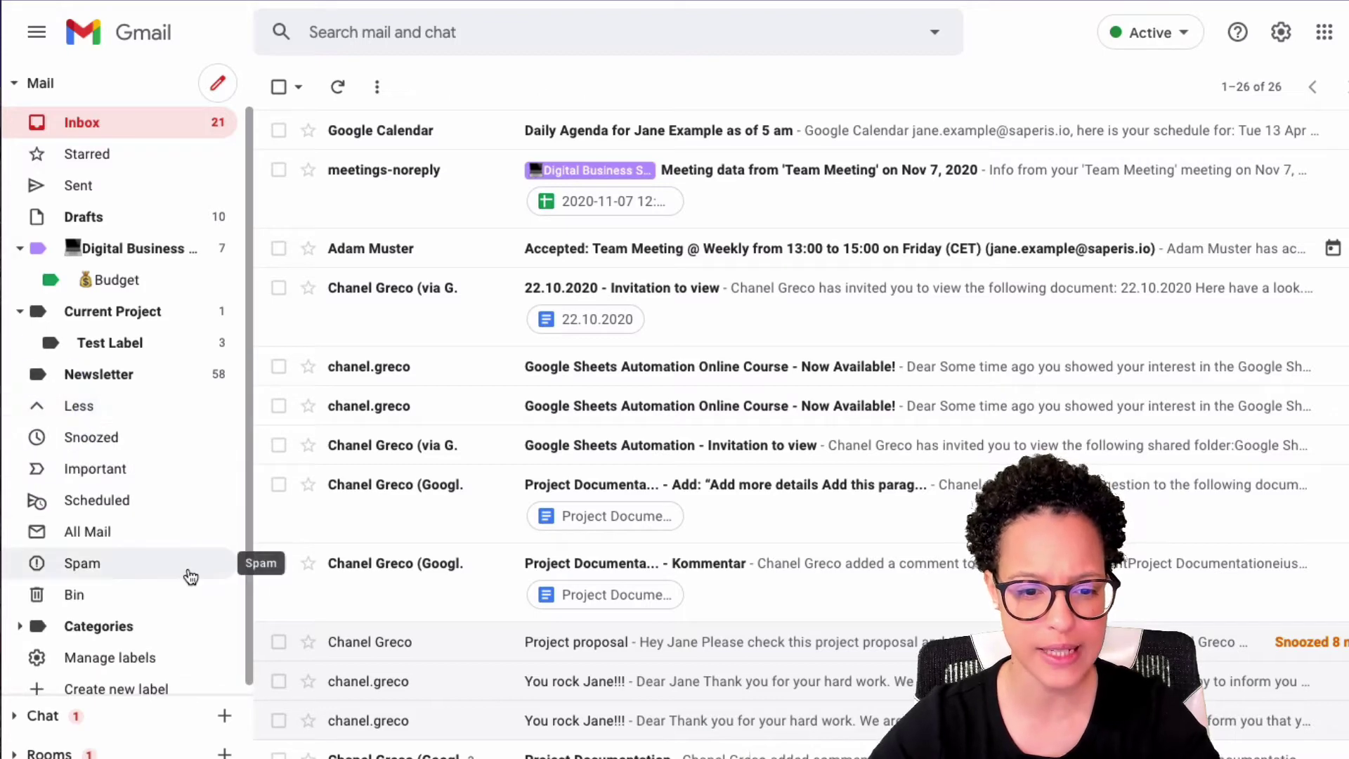
pyautogui.scroll(-1, 186, 573)
pyautogui.click(133, 679)
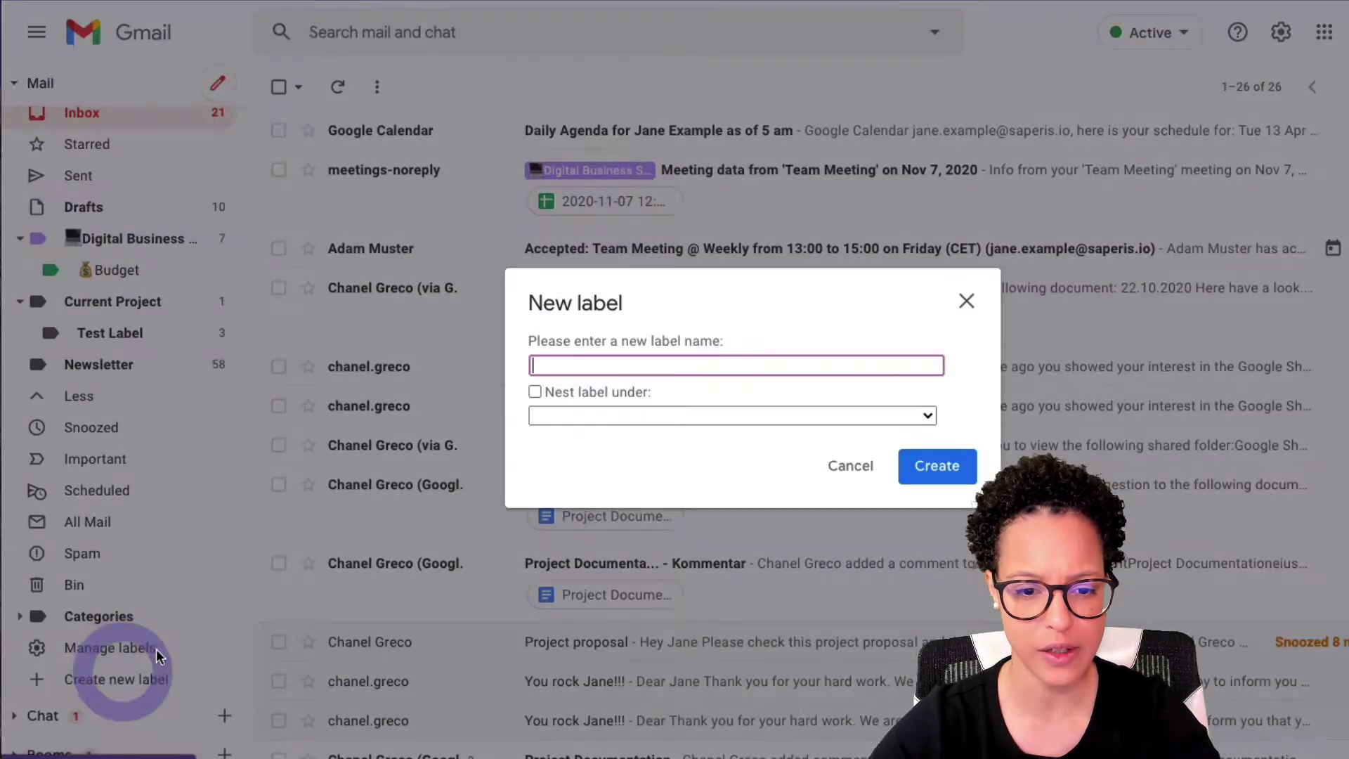
pyautogui.click(605, 374)
pyautogui.write('Label ')
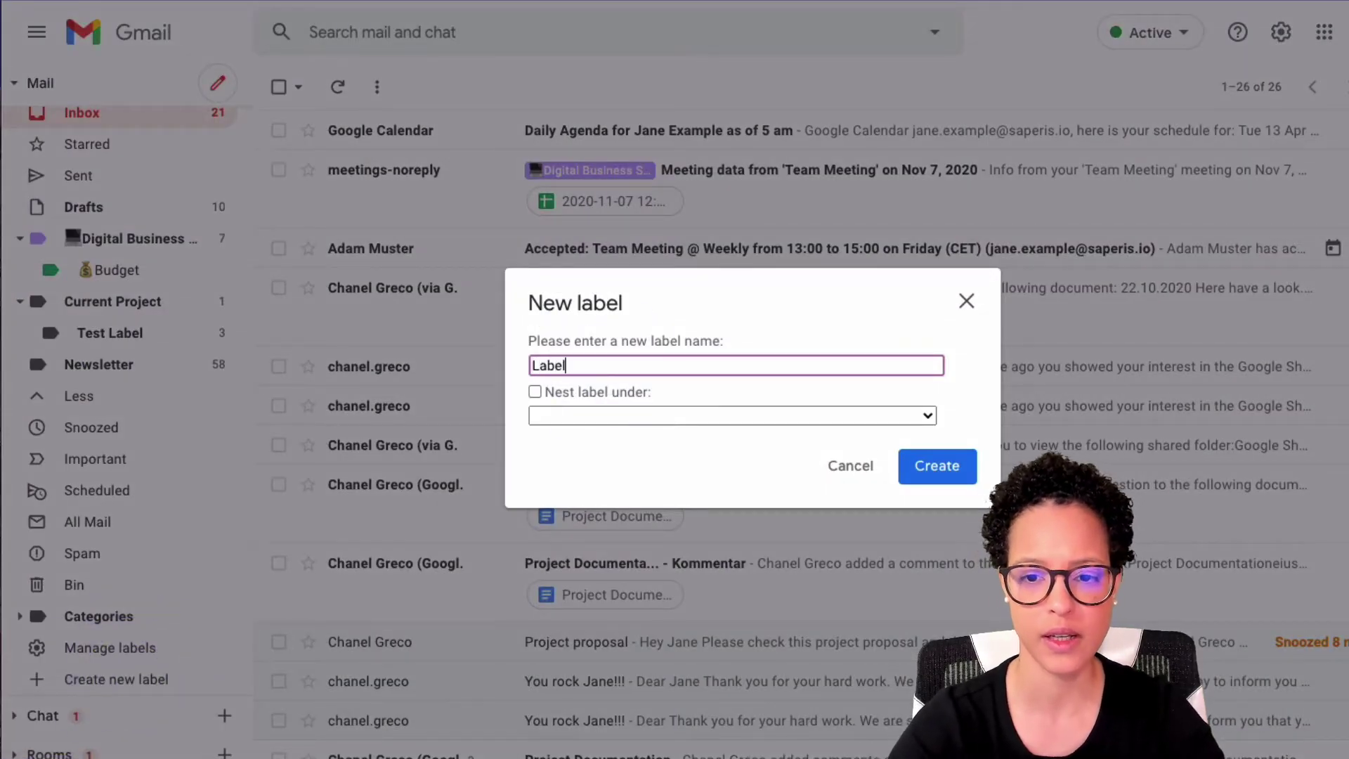
pyautogui.write('1')
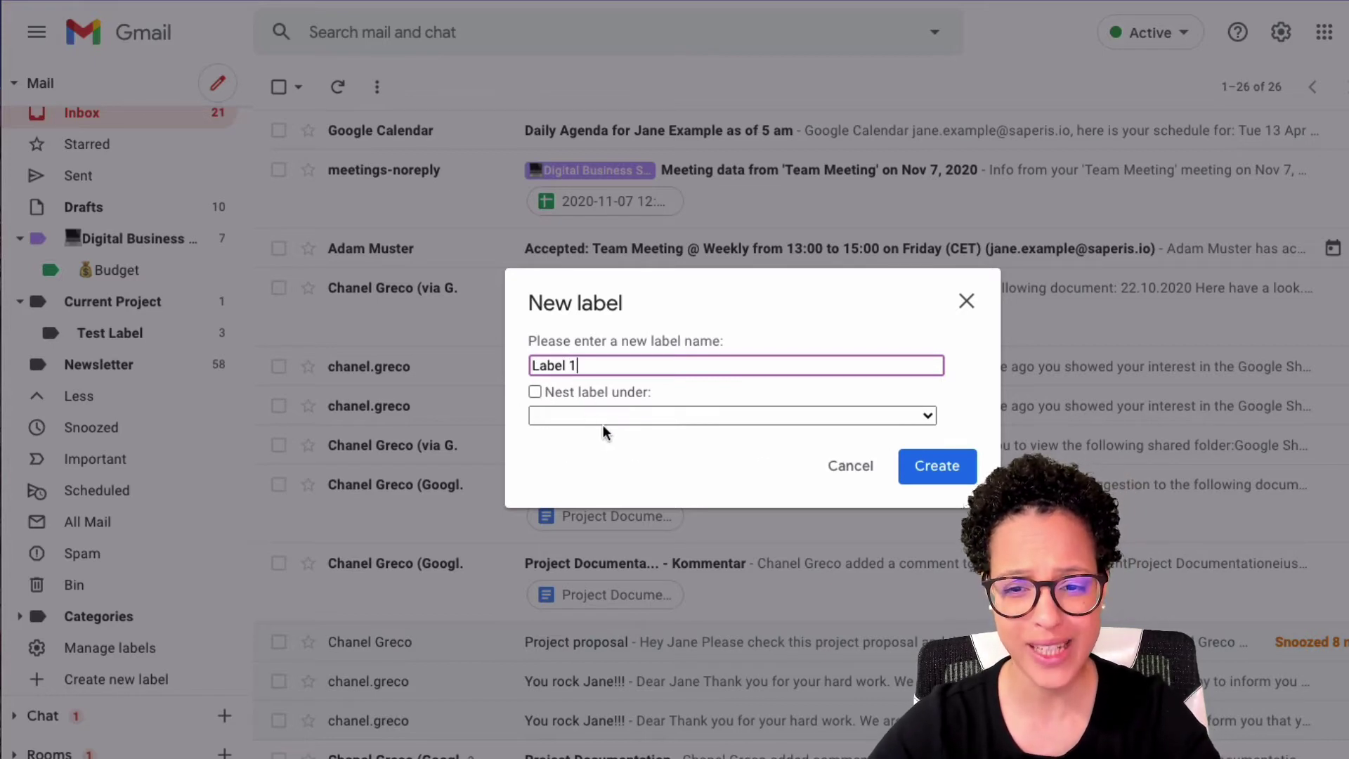
pyautogui.click(536, 391)
pyautogui.click(699, 413)
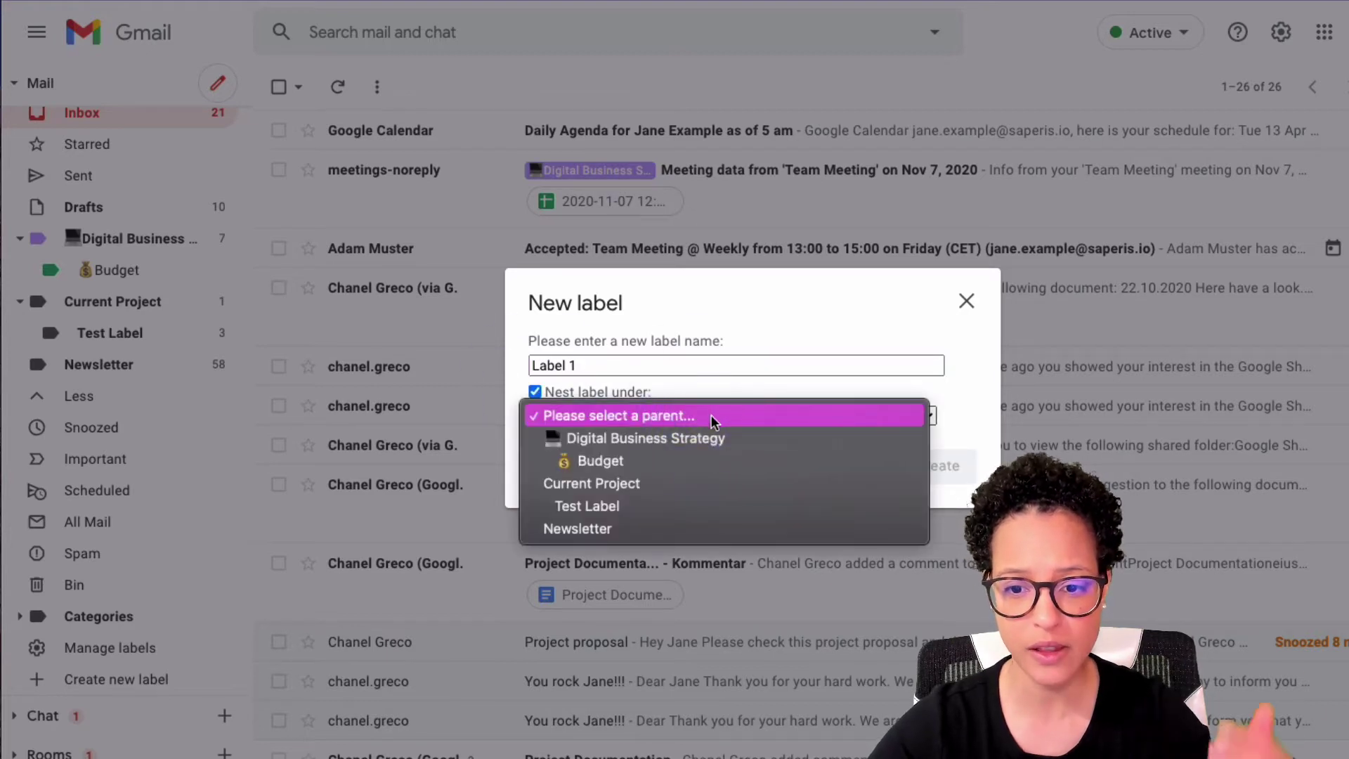
pyautogui.click(640, 485)
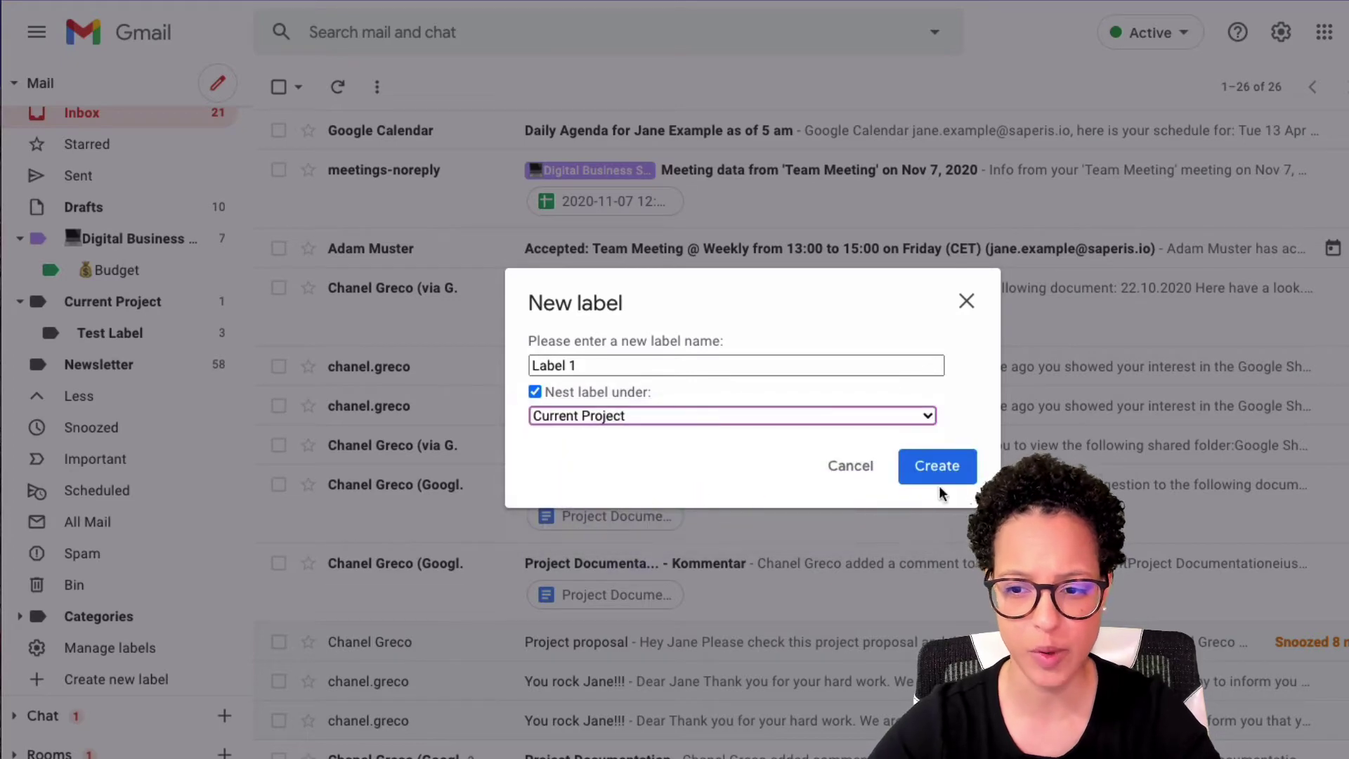
pyautogui.click(935, 466)
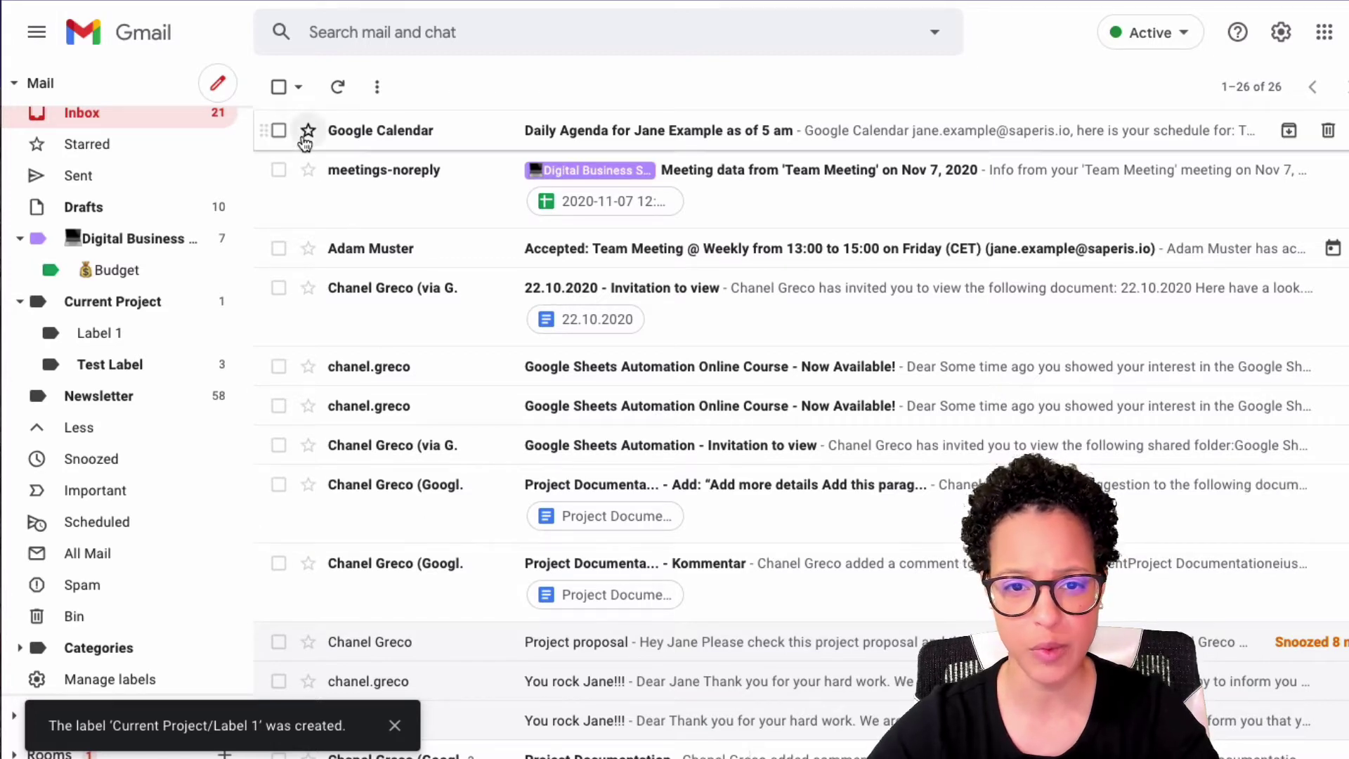
# Step: Label the Google Calendar Daily Agenda email with a new top-level label named "Label 2"
pyautogui.click(279, 131)
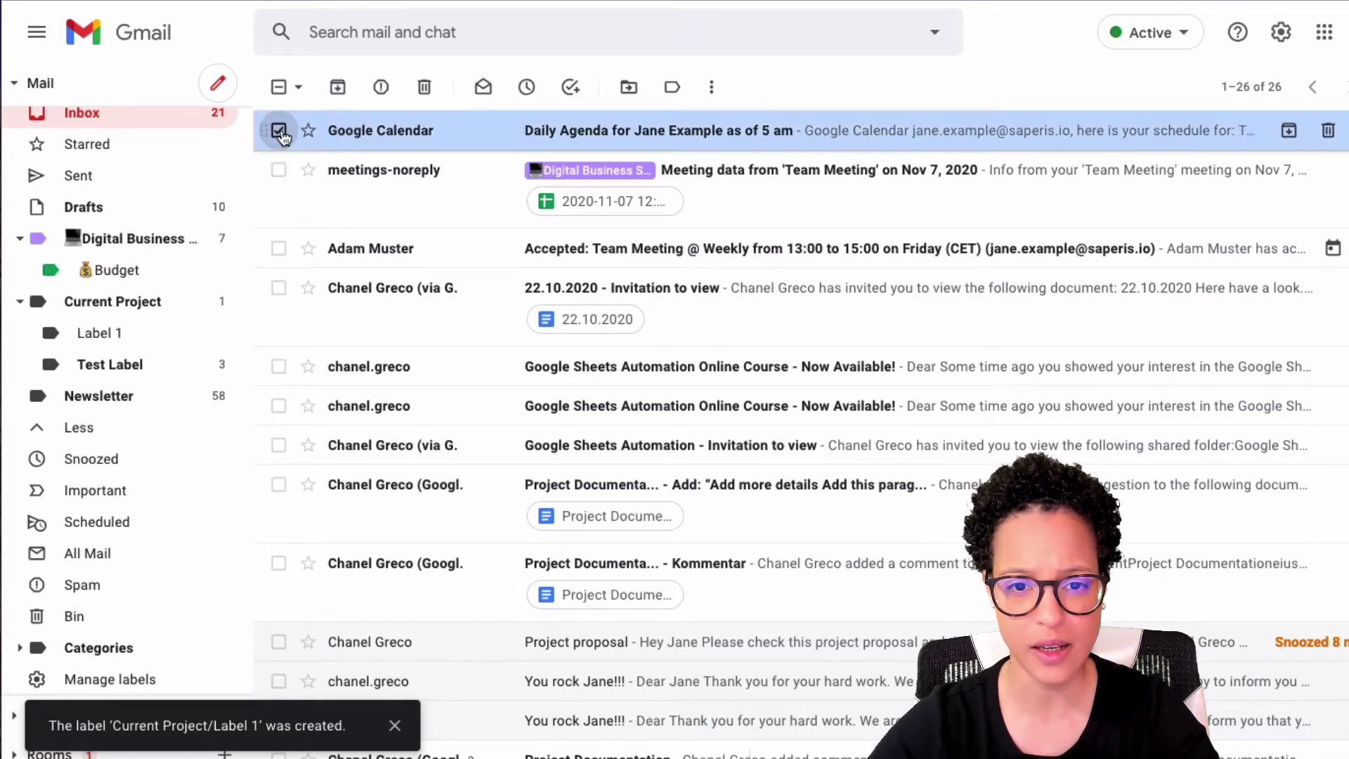
pyautogui.click(672, 87)
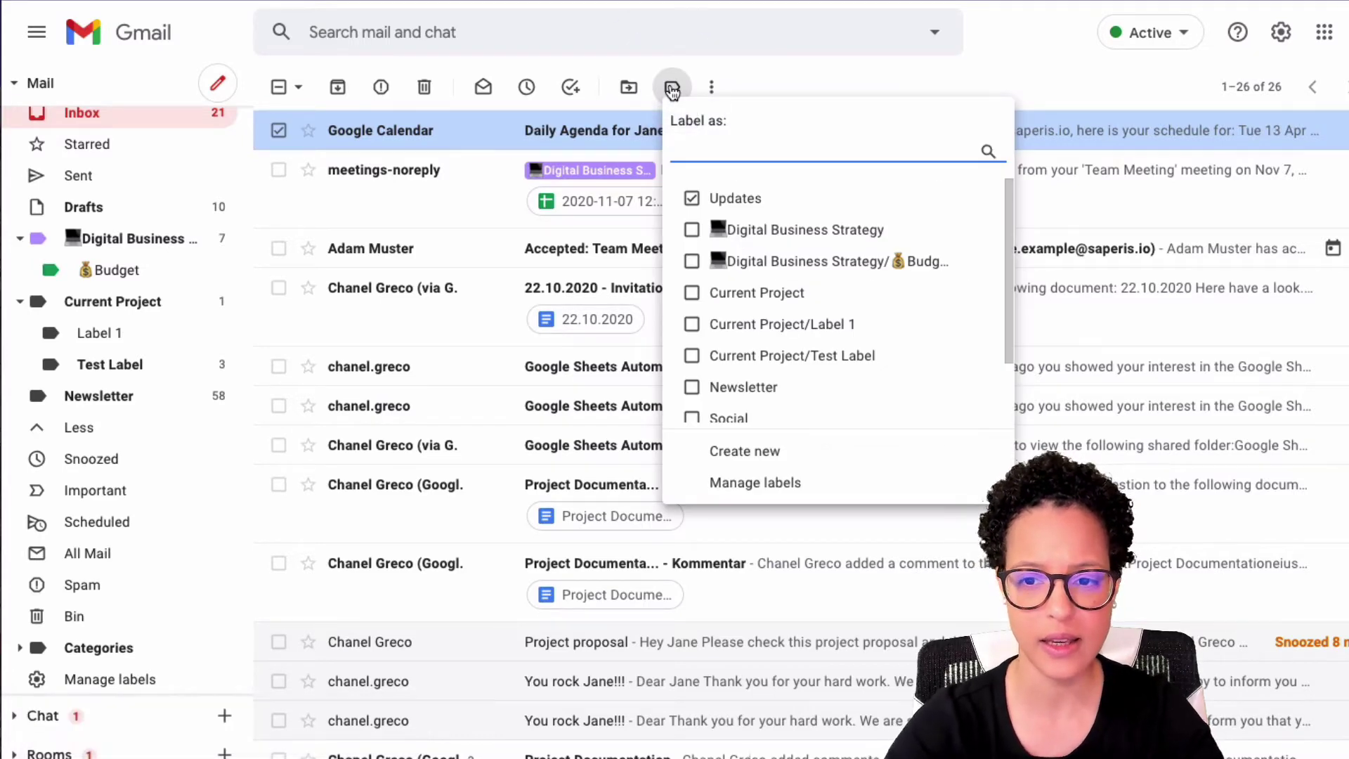
pyautogui.write('Label')
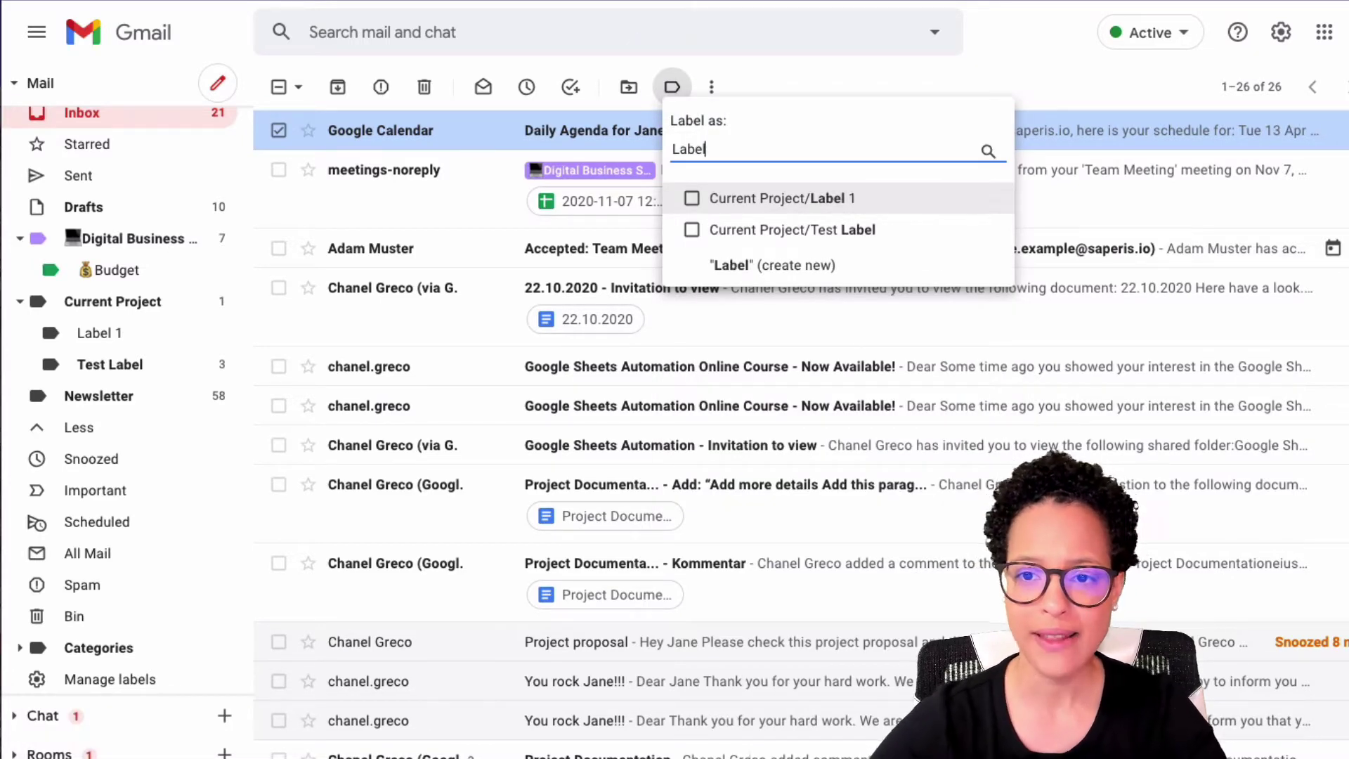
pyautogui.write(' 2')
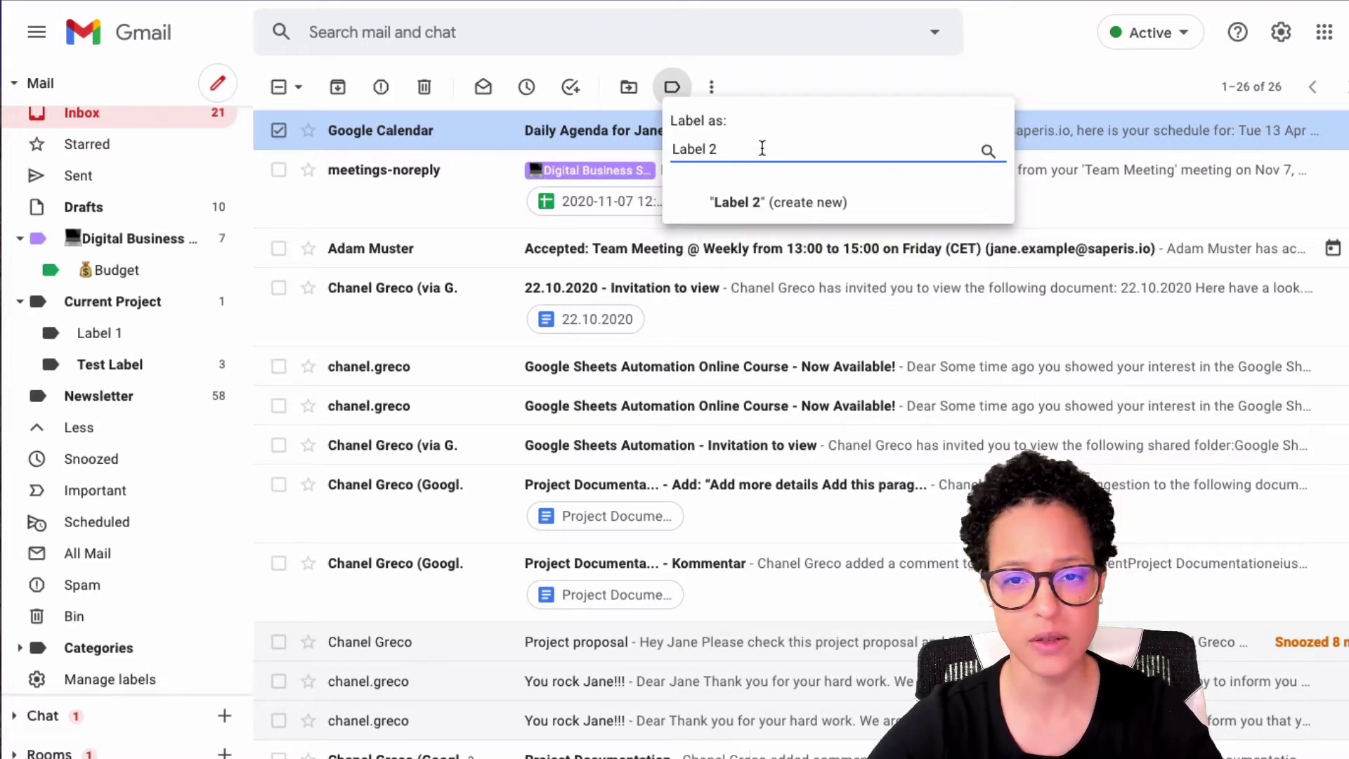
pyautogui.click(759, 206)
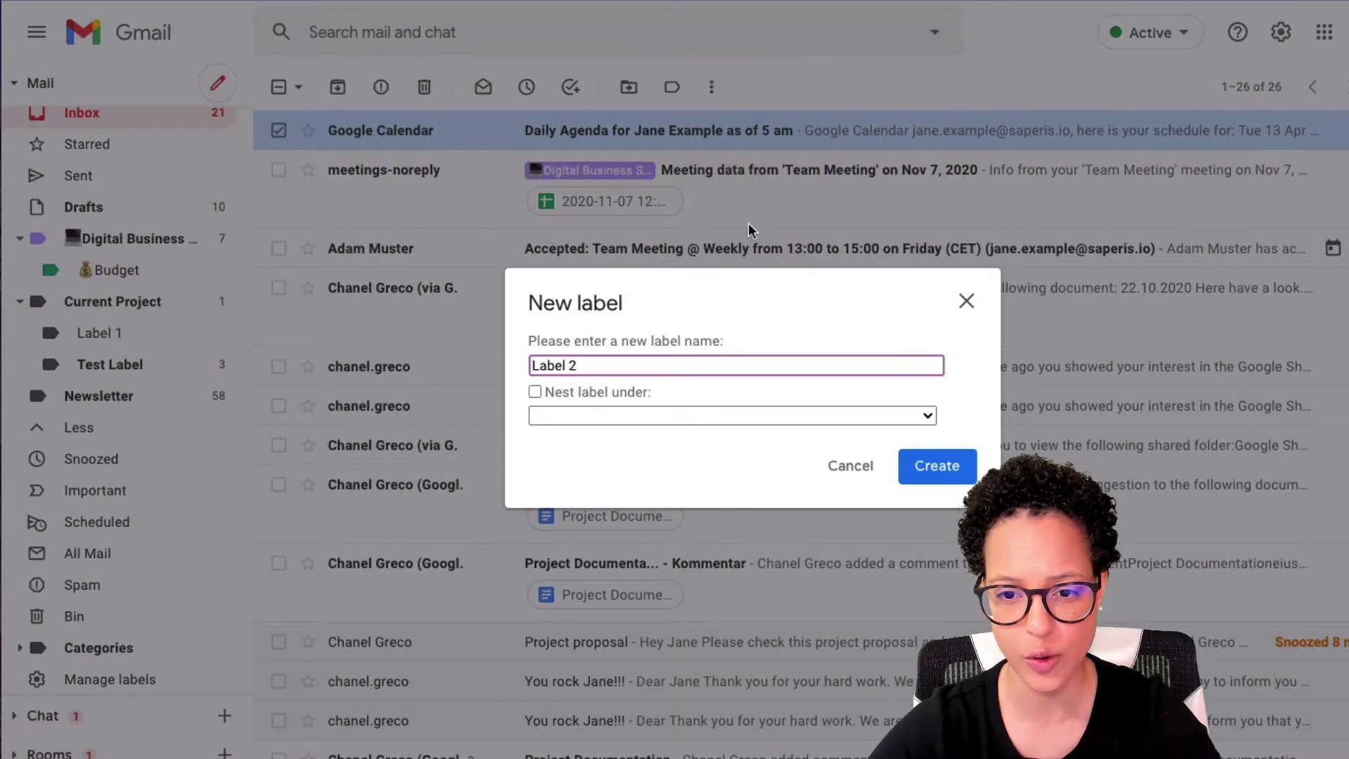
pyautogui.click(935, 467)
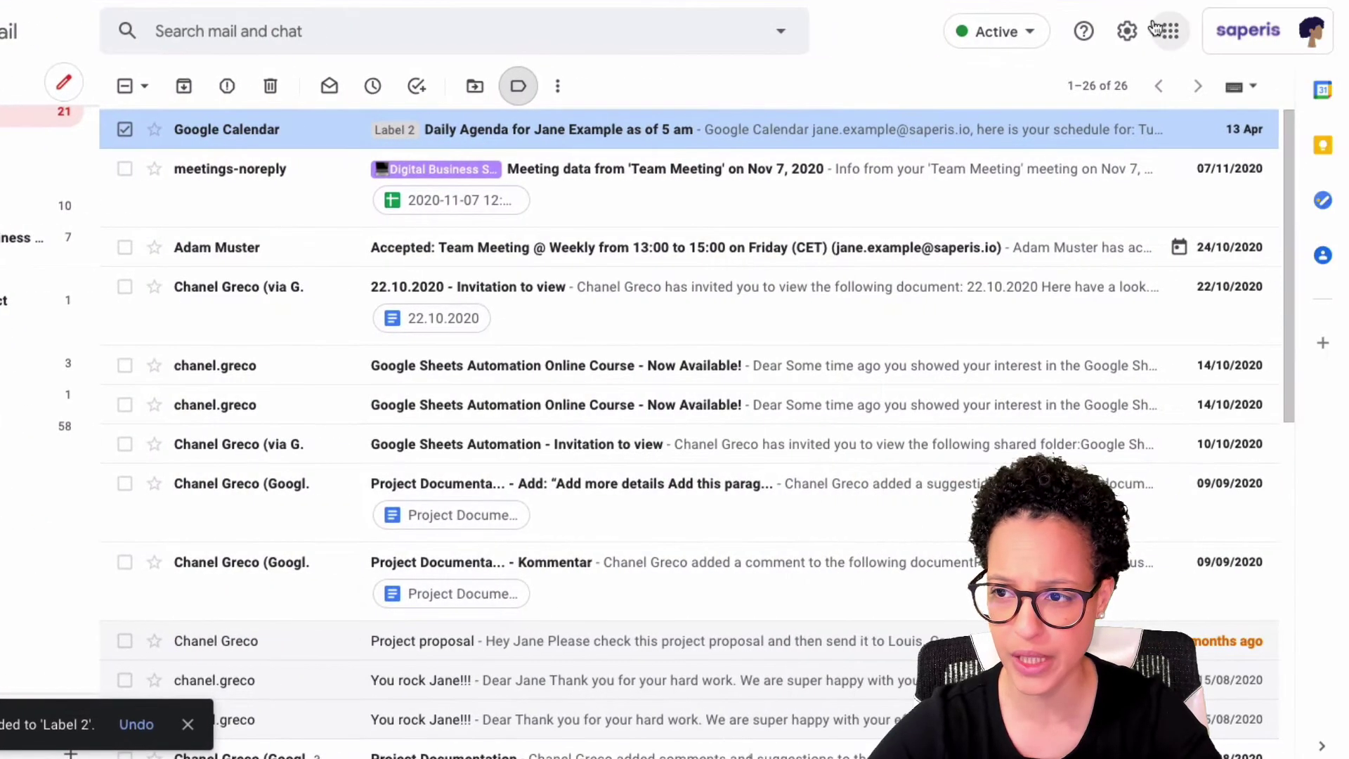
# Step: Create a new top-level label named "Label 3" in the mail settings for labels
pyautogui.click(1122, 33)
pyautogui.click(1159, 134)
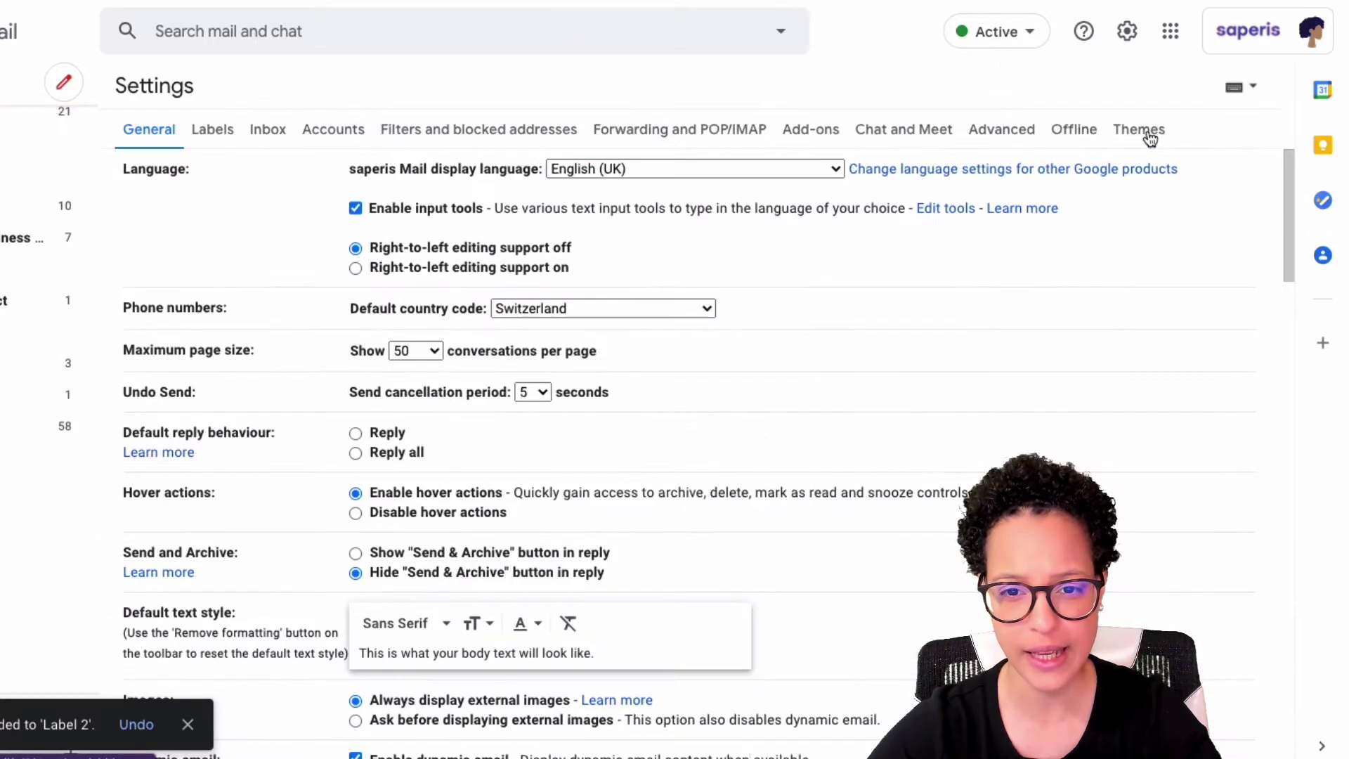
pyautogui.click(215, 134)
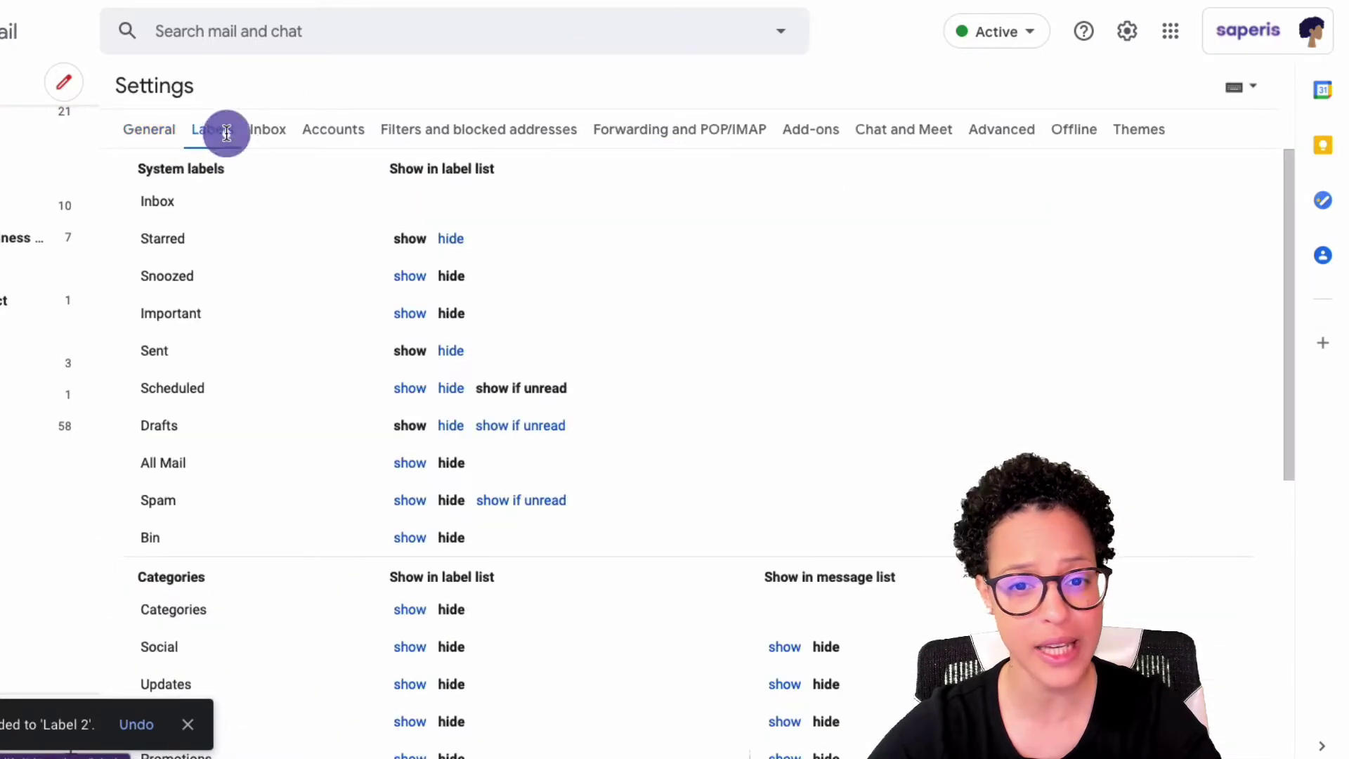
pyautogui.scroll(-8, 593, 345)
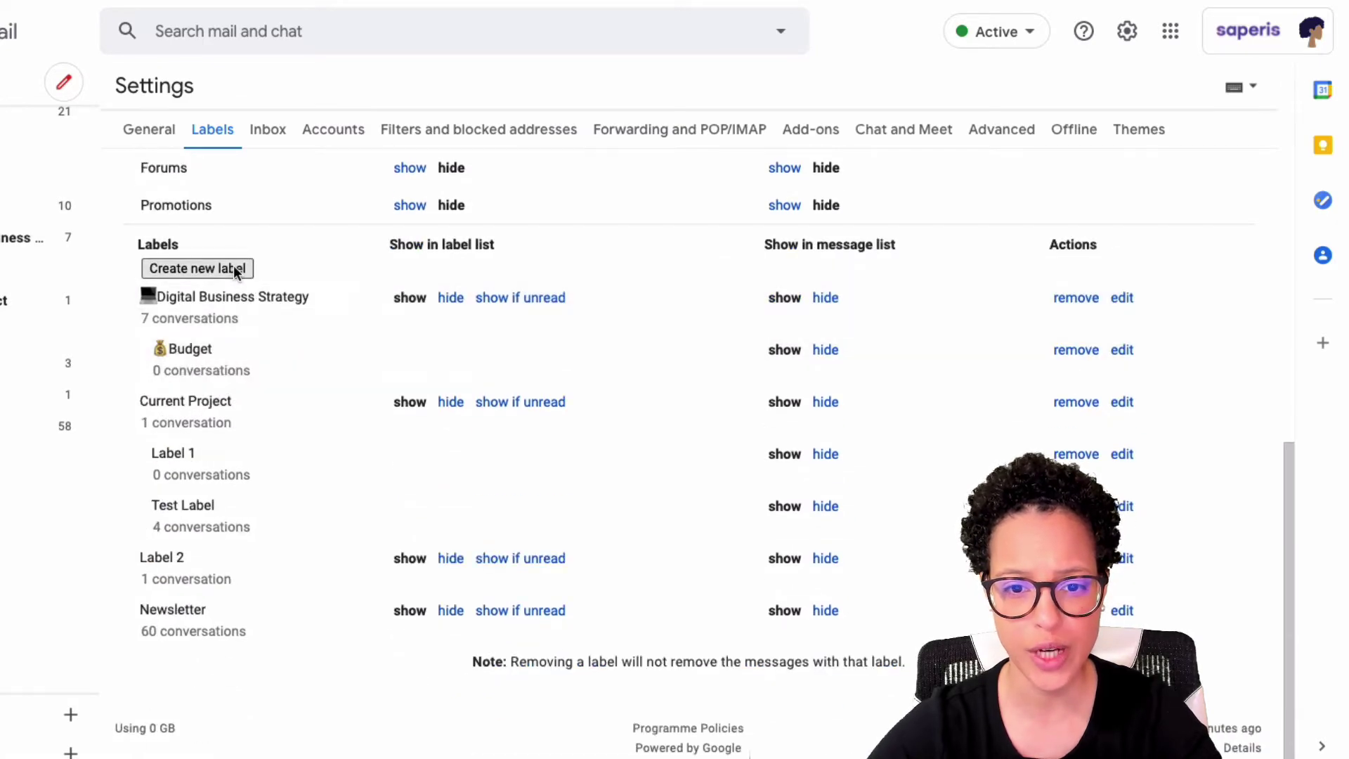
pyautogui.click(234, 269)
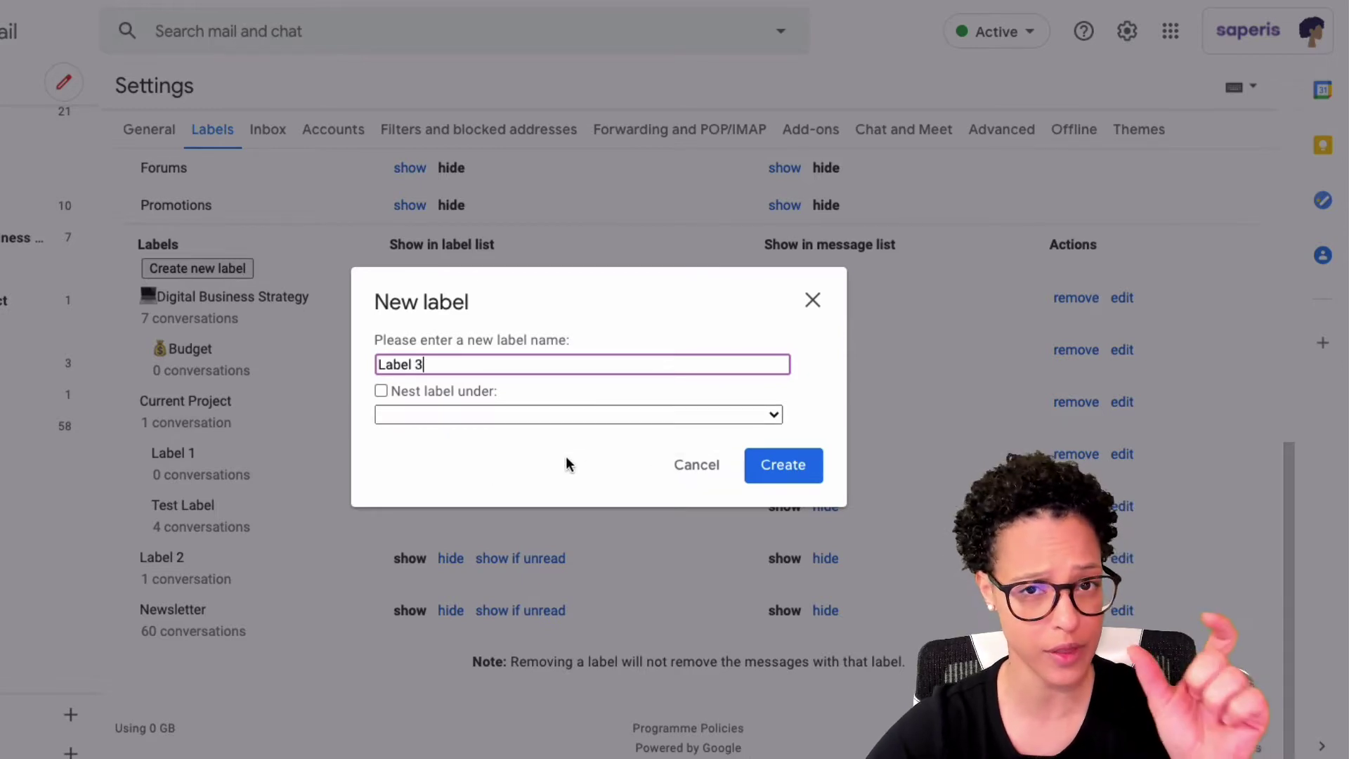
pyautogui.click(773, 465)
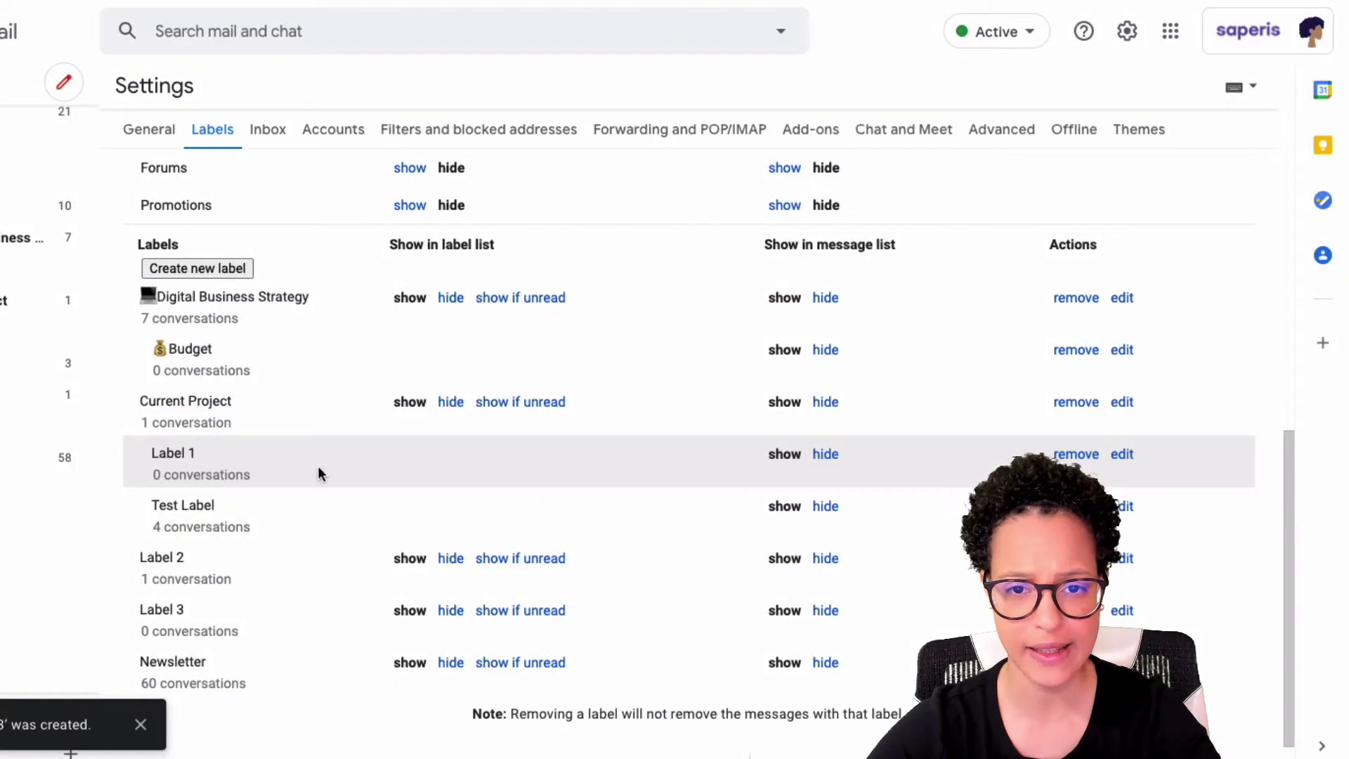
# Step: Rename Label 2 by adding a right-pointing hand emoji in front of its name
pyautogui.scroll(8, 365, 573)
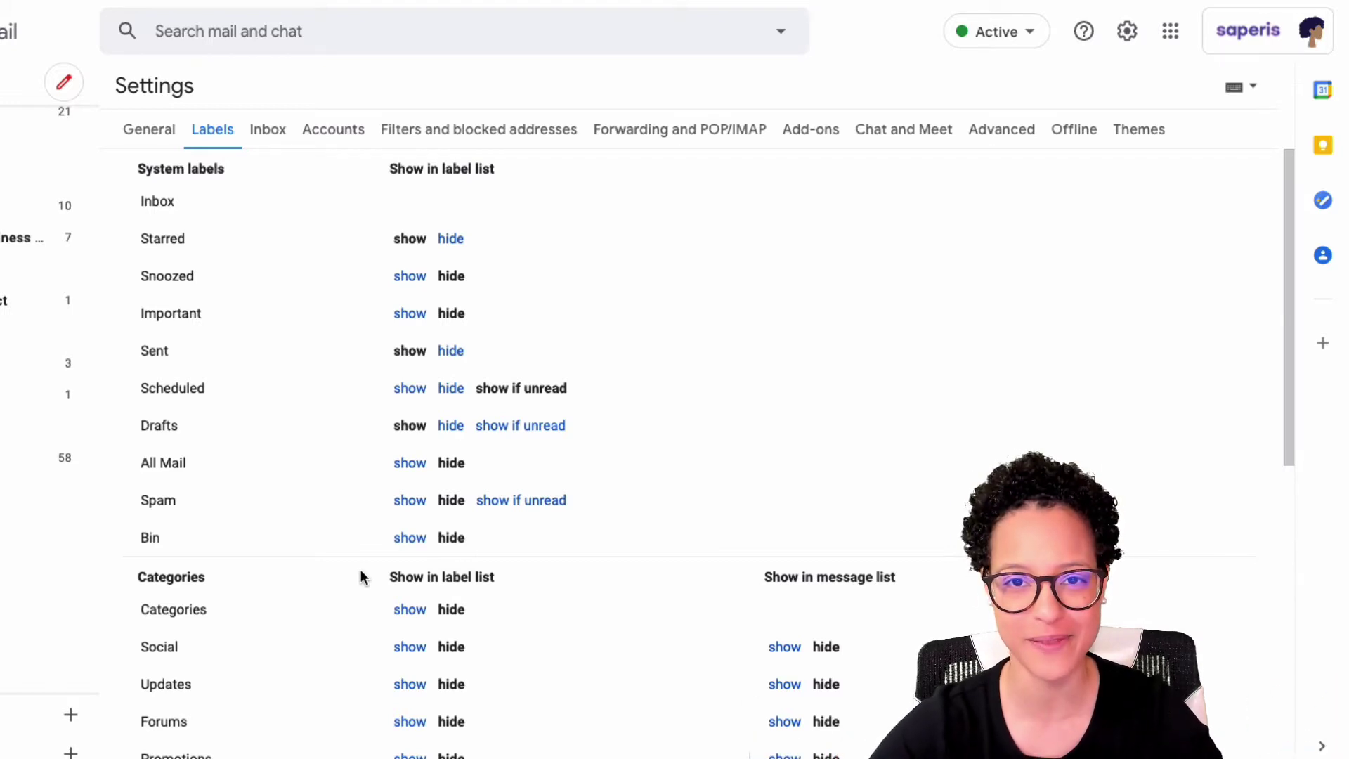
pyautogui.scroll(-8, 291, 496)
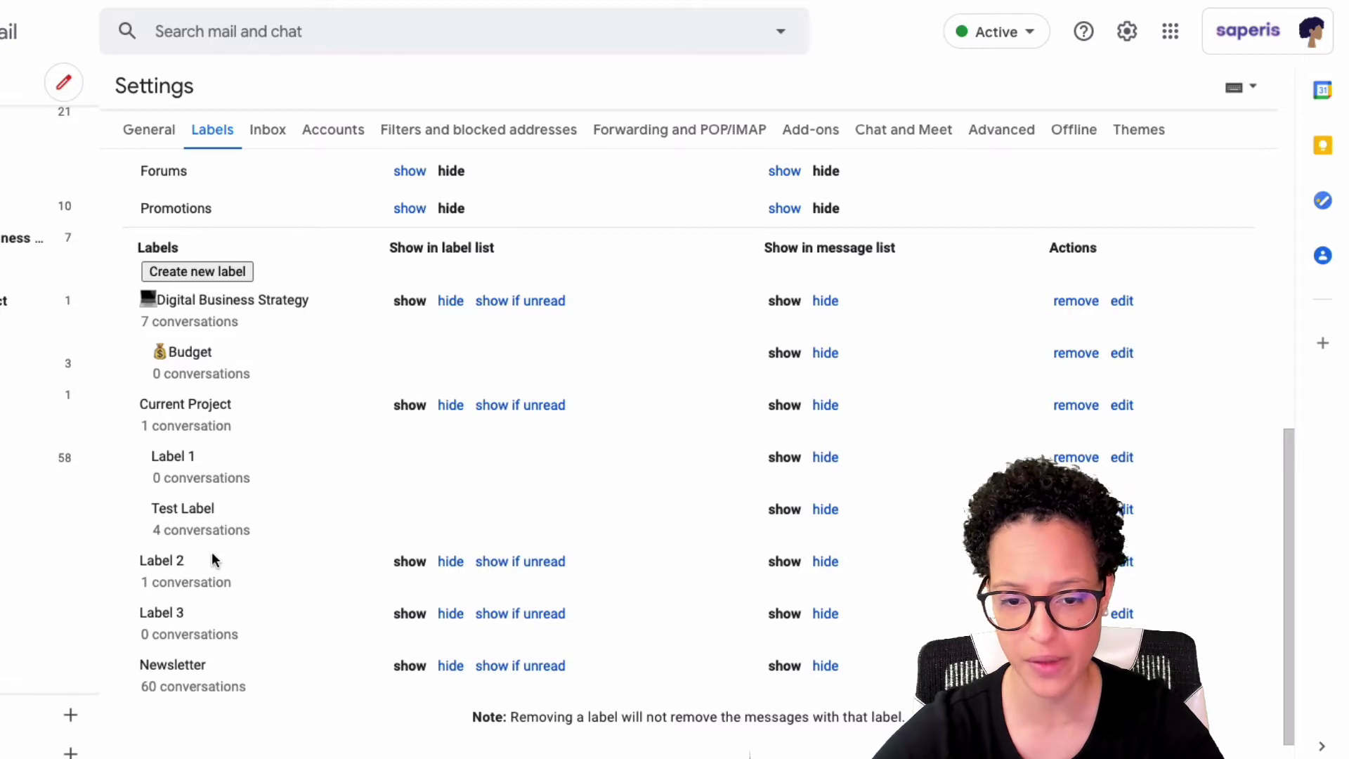
pyautogui.click(185, 559)
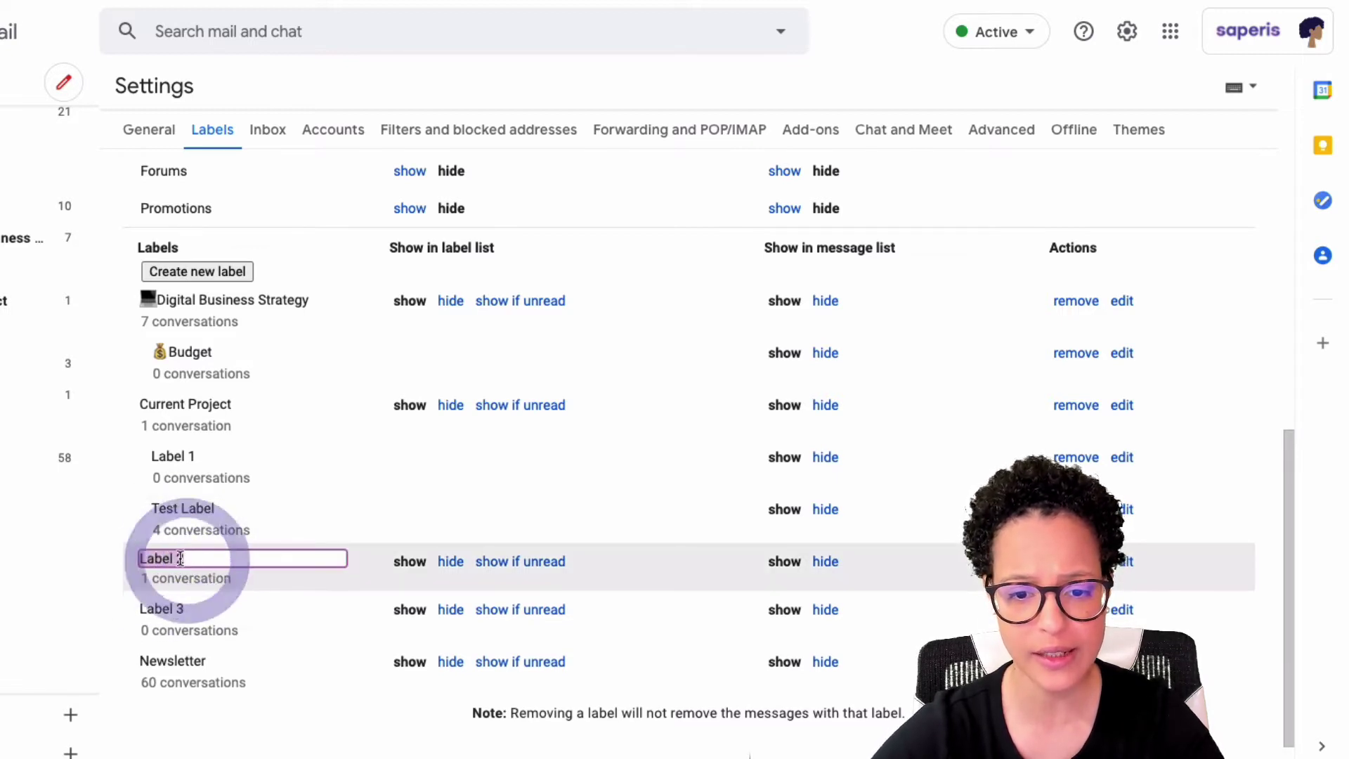
pyautogui.click(243, 559)
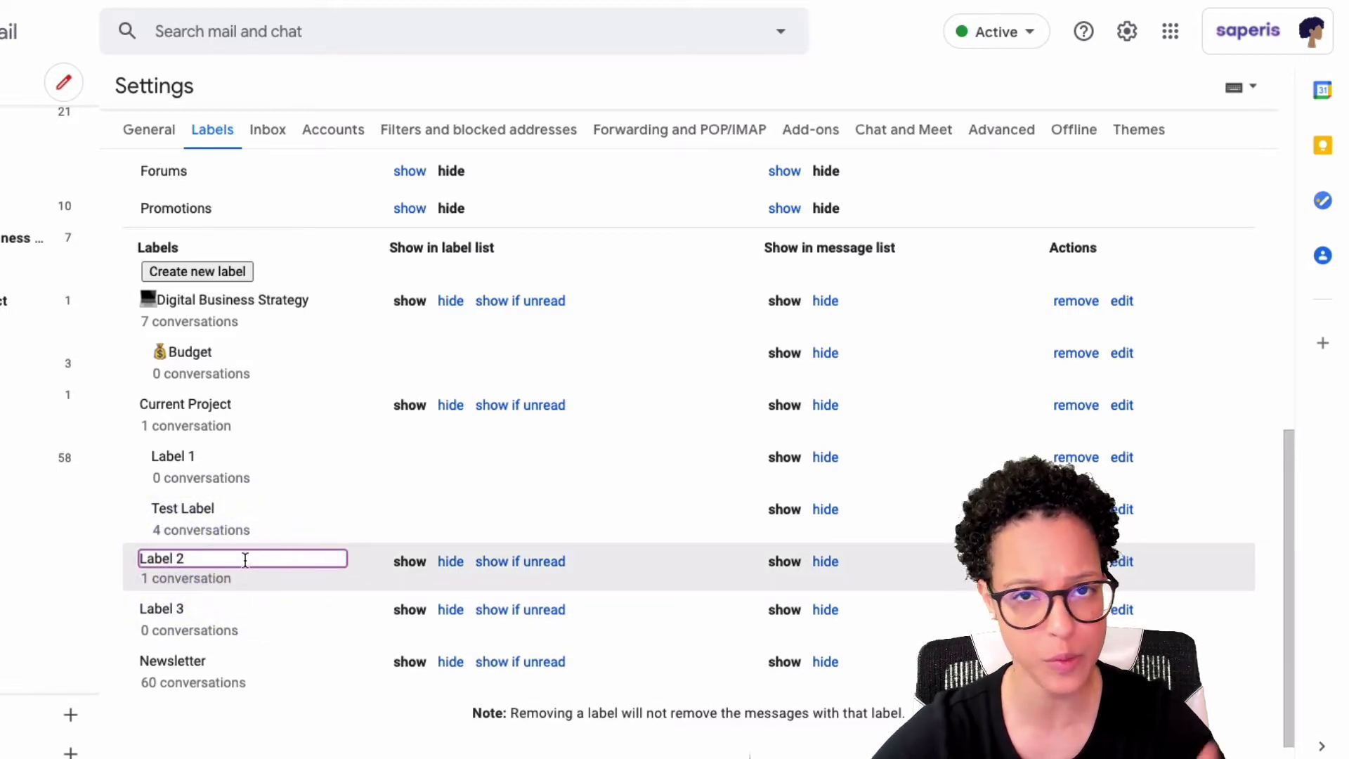
pyautogui.click(1124, 562)
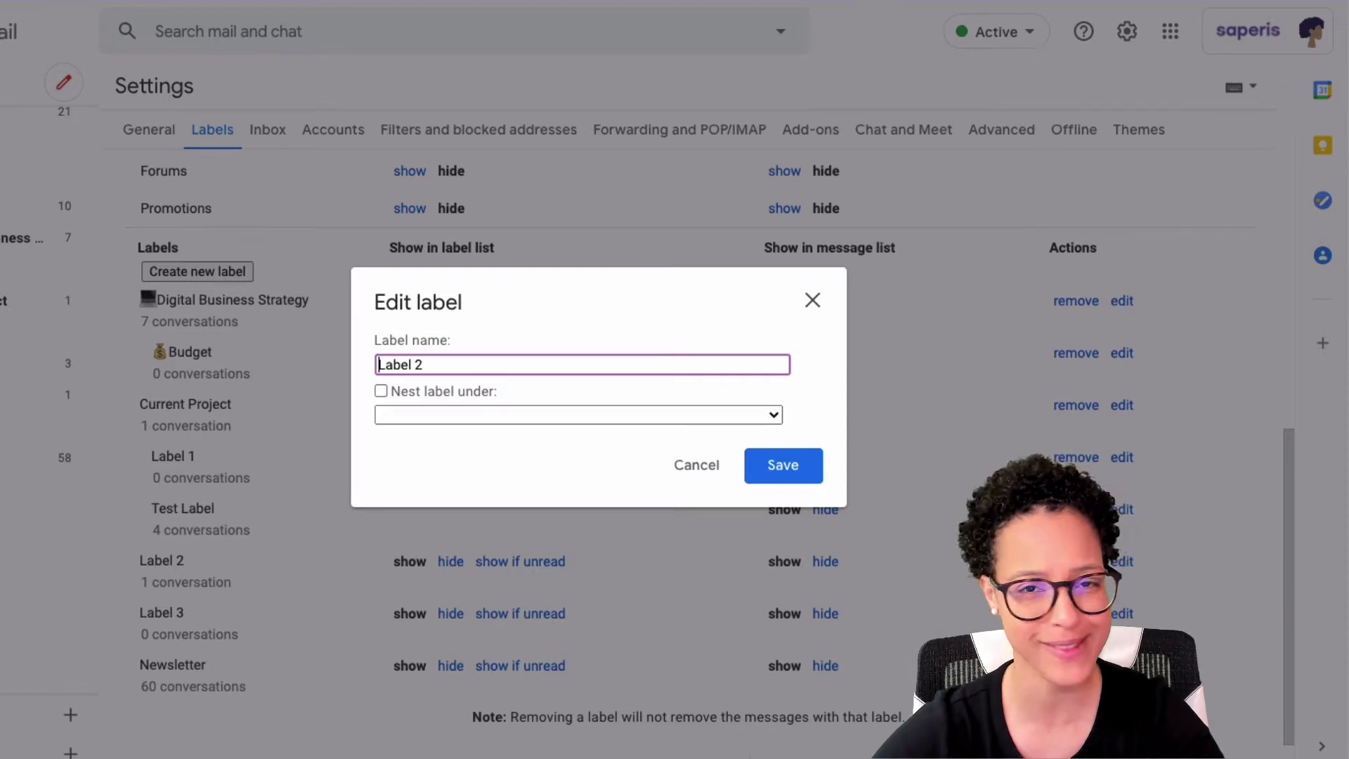
pyautogui.press('ctrl+super+space')
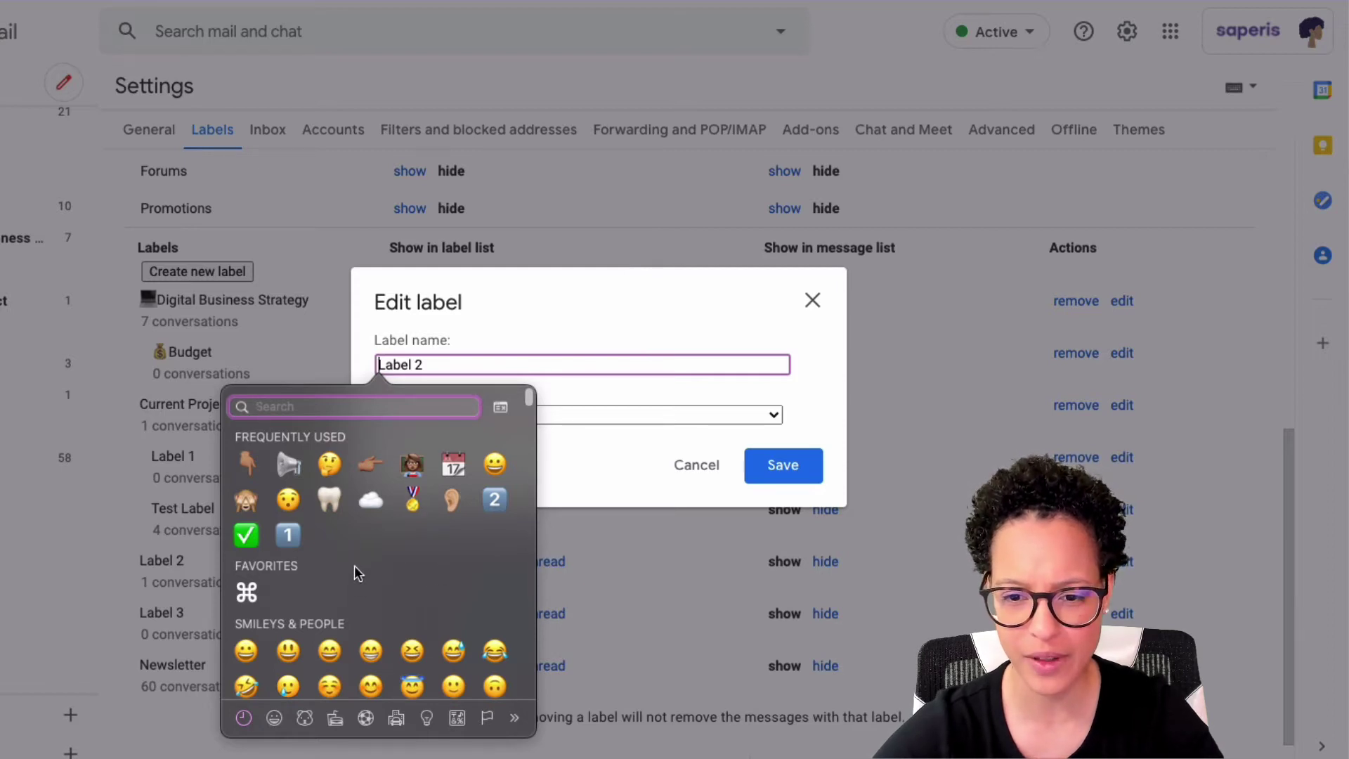
pyautogui.click(369, 463)
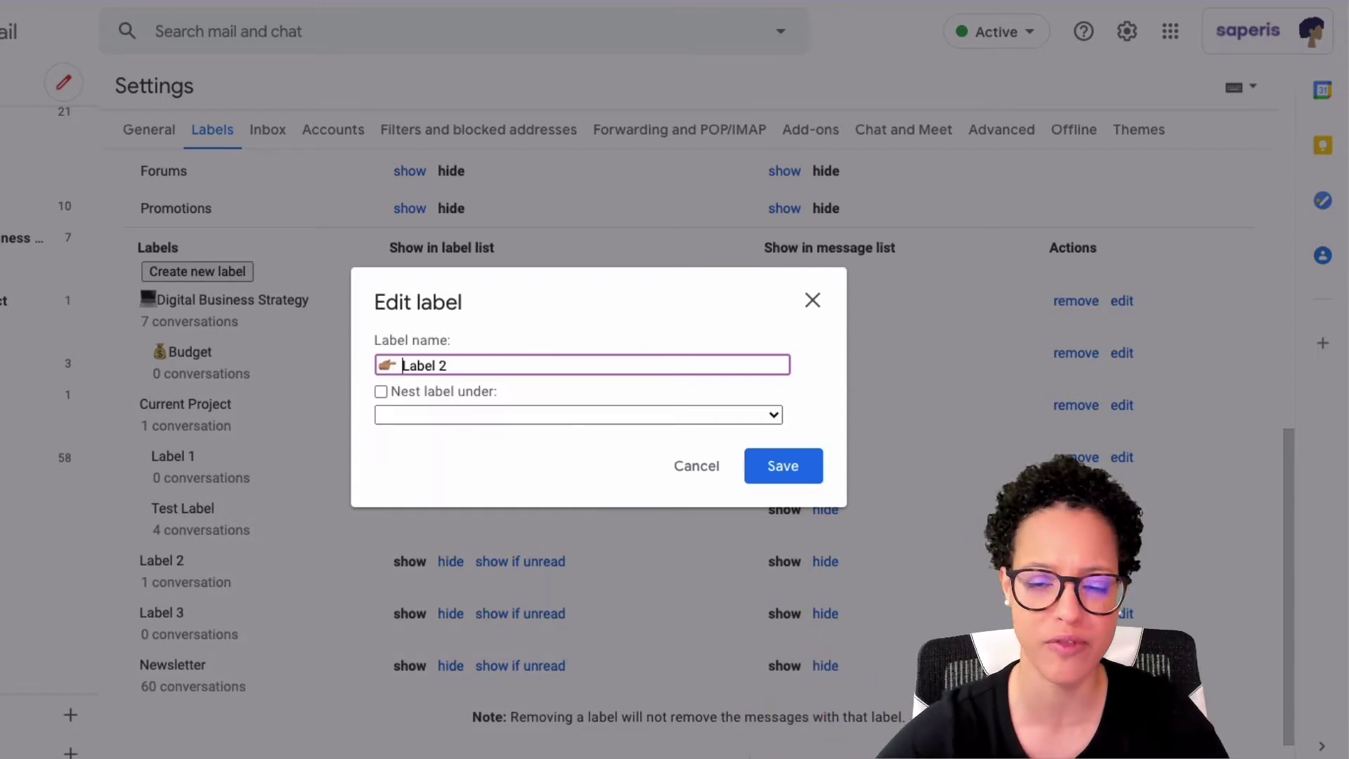
pyautogui.click(773, 464)
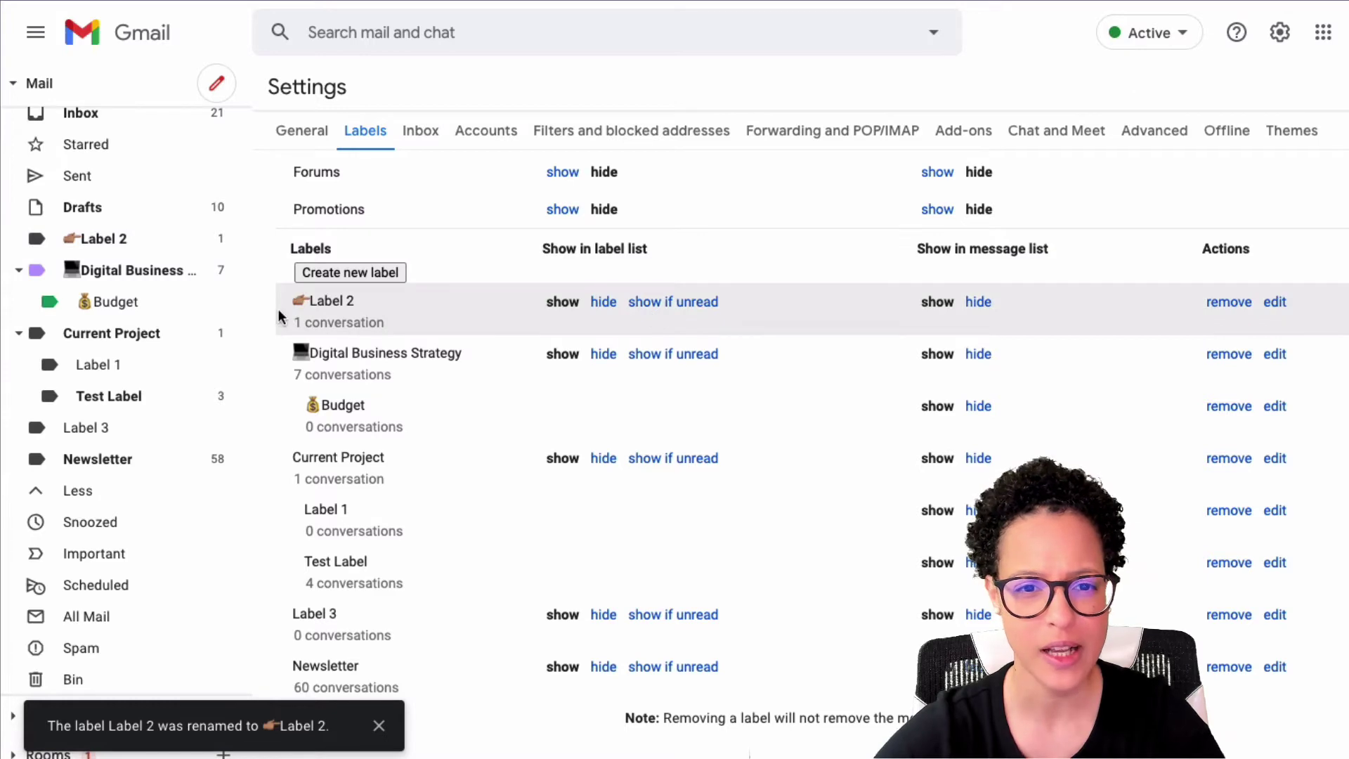
# Step: Return to the inbox and rename the Label 1 sublabel of Current Project to "Label 1 - edit"
pyautogui.scroll(1, 179, 399)
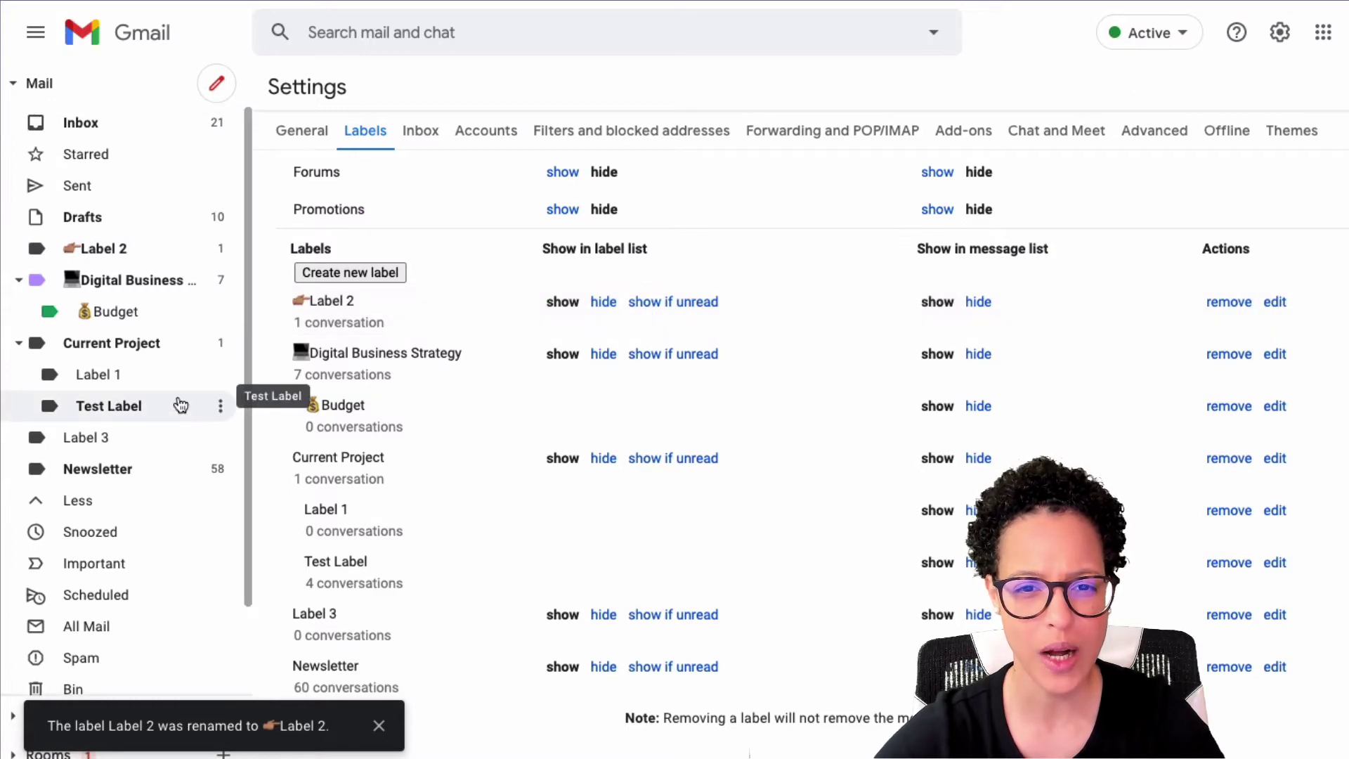
pyautogui.click(96, 123)
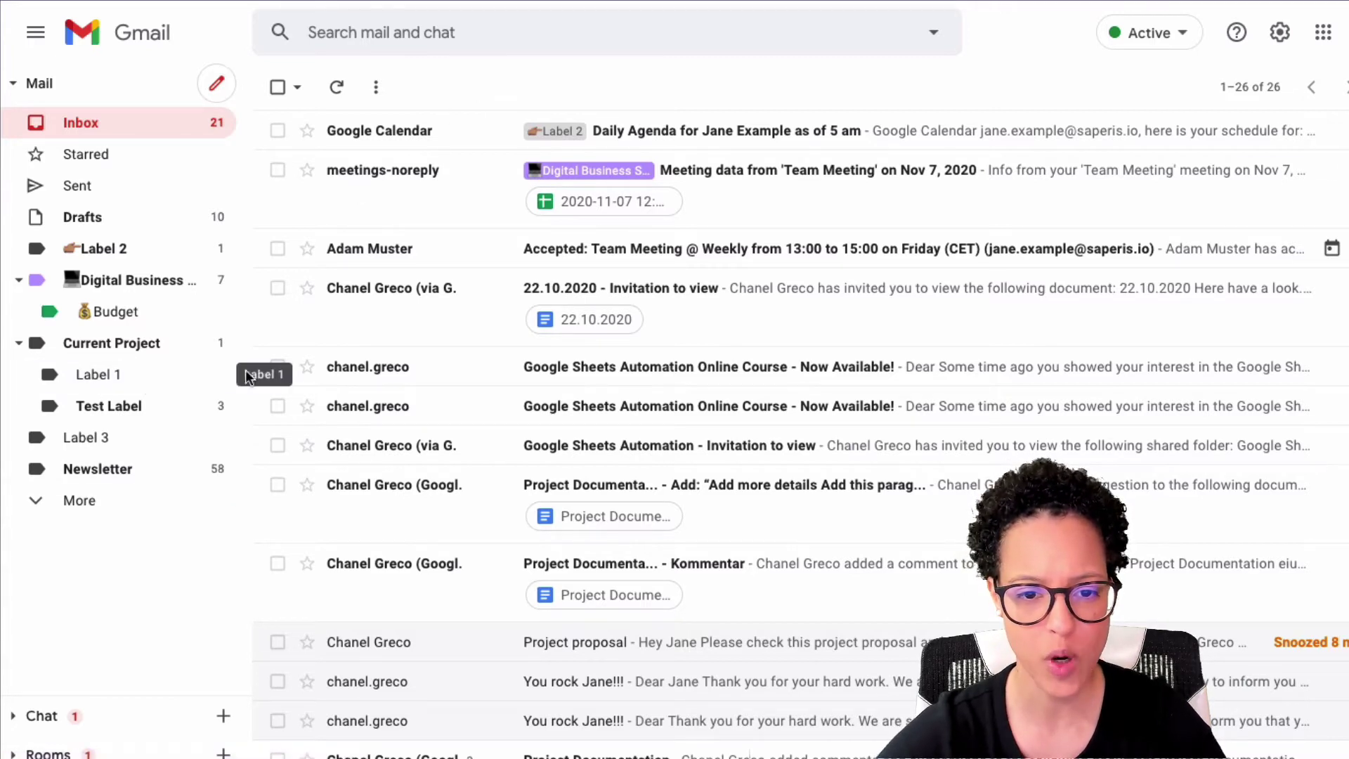
pyautogui.click(222, 375)
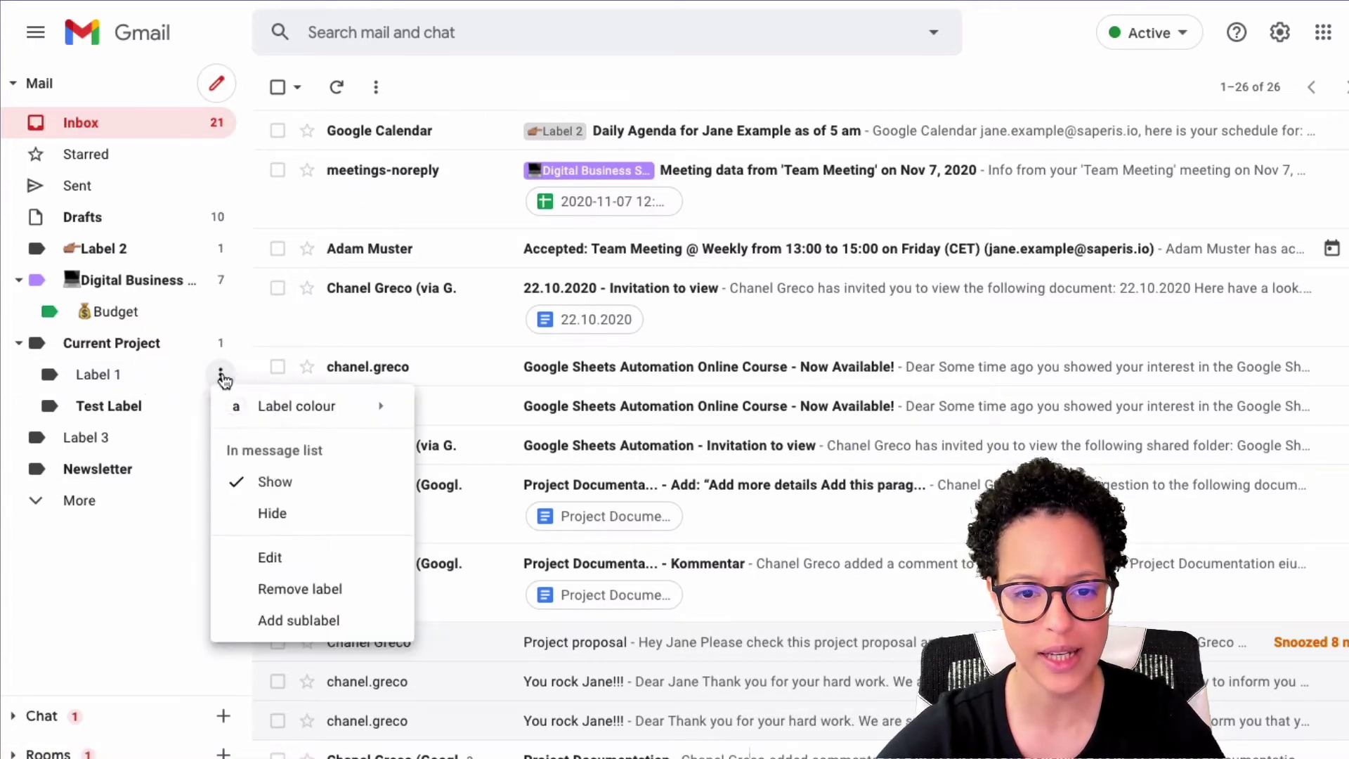
pyautogui.click(282, 559)
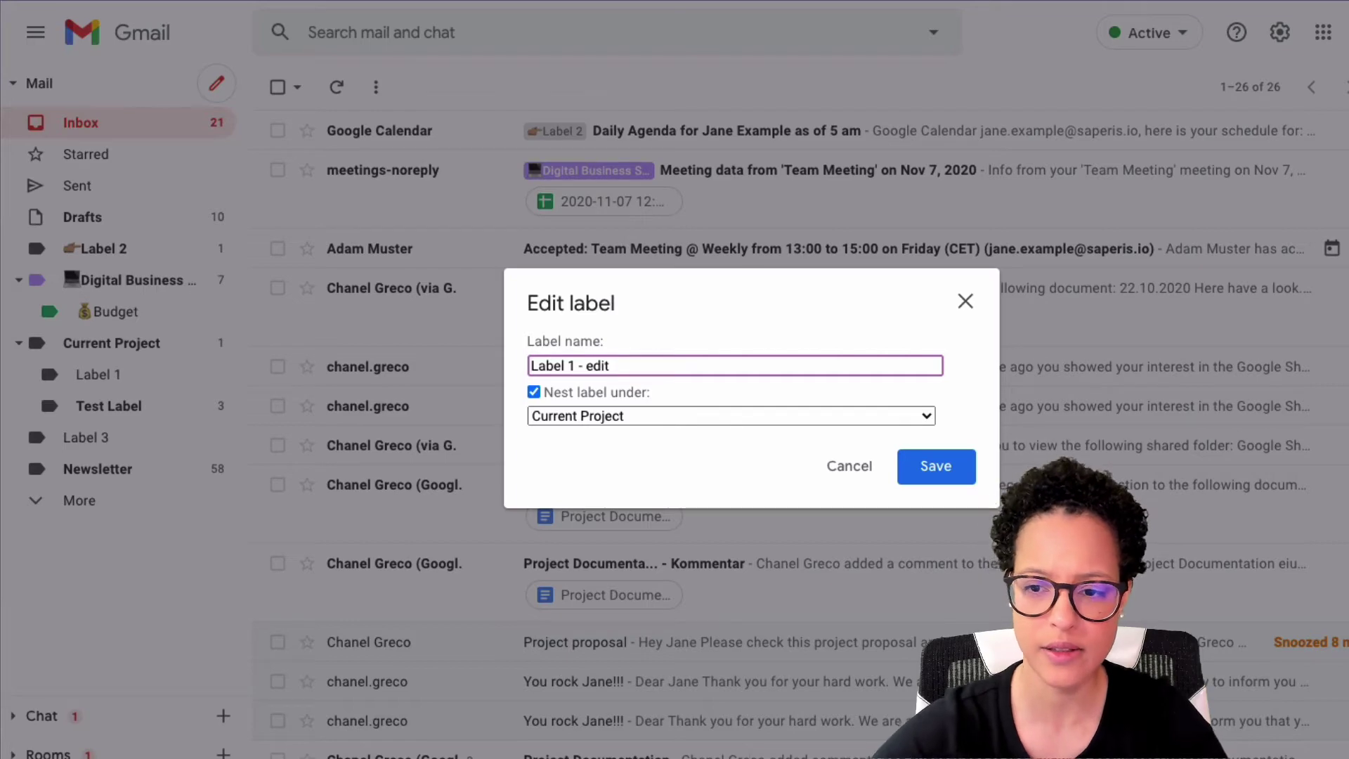
pyautogui.click(917, 470)
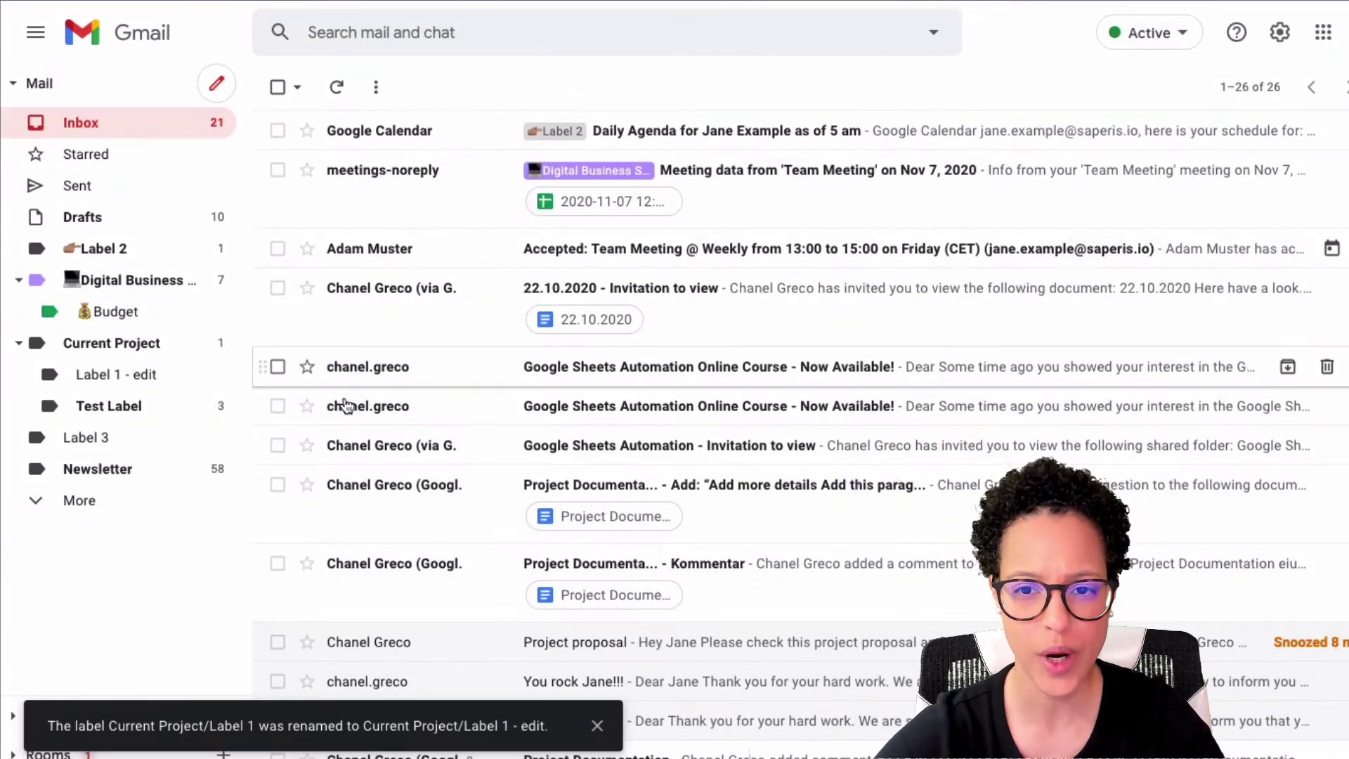
# Step: Apply the existing Label 3 to the email accepting the weekly Team Meeting invitation
pyautogui.click(277, 249)
pyautogui.click(671, 87)
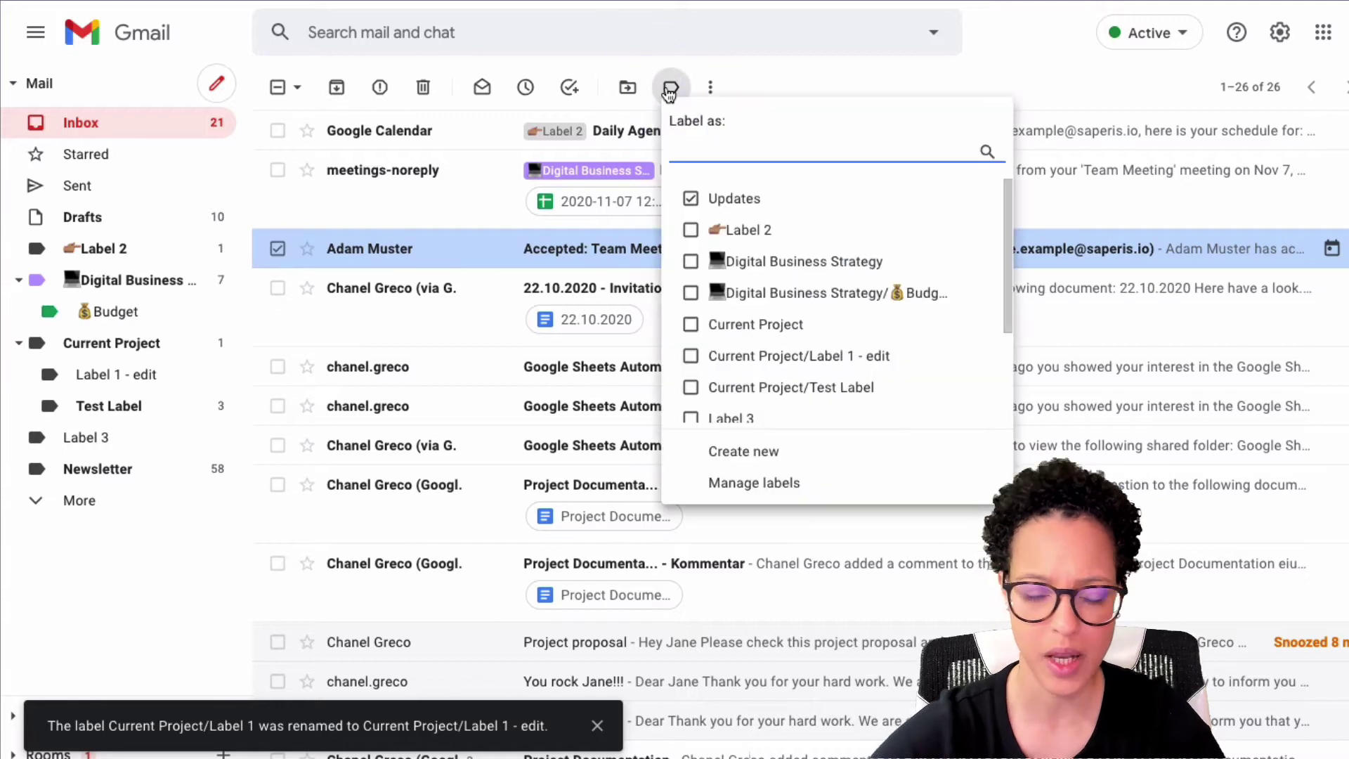
pyautogui.write('Label')
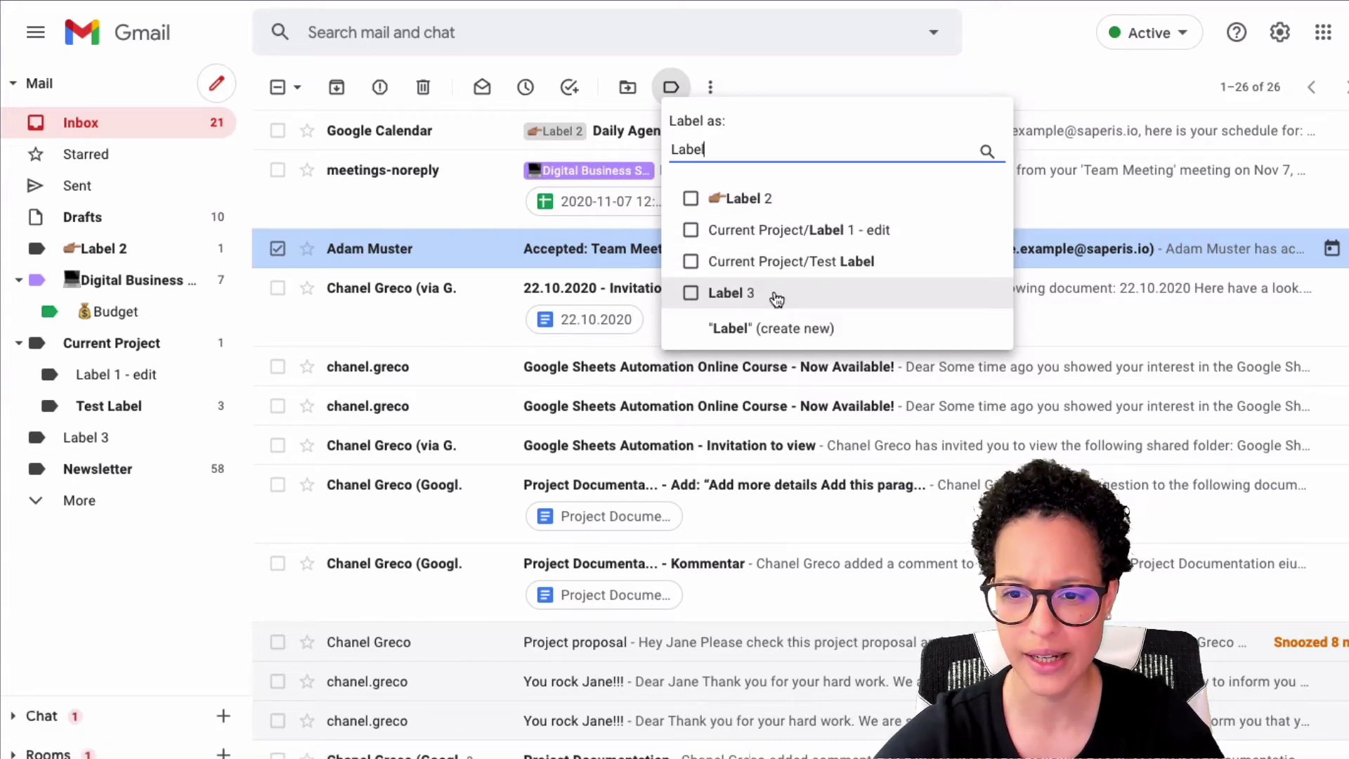
pyautogui.click(777, 298)
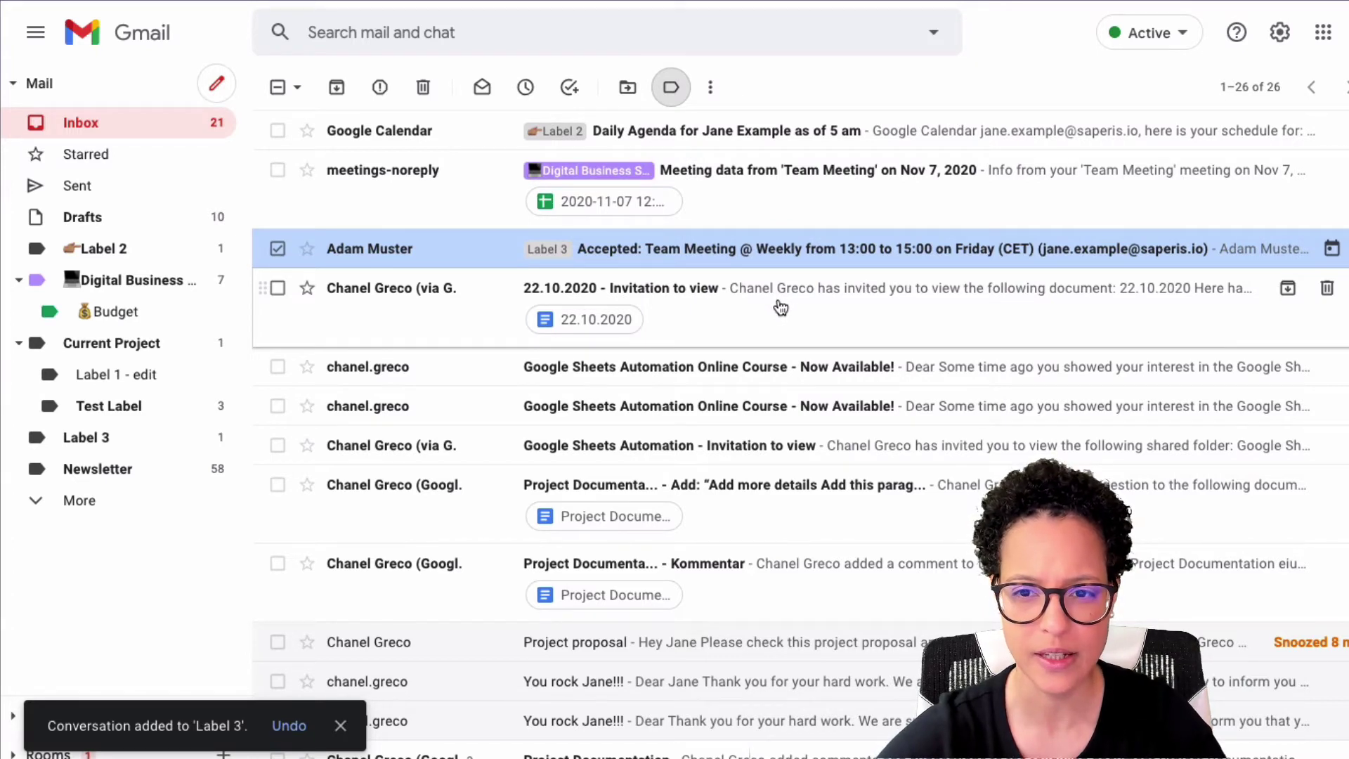
# Step: Rename Label 3 to "Label 3 -edit" and nest it under Current Project through the label management settings
pyautogui.click(671, 87)
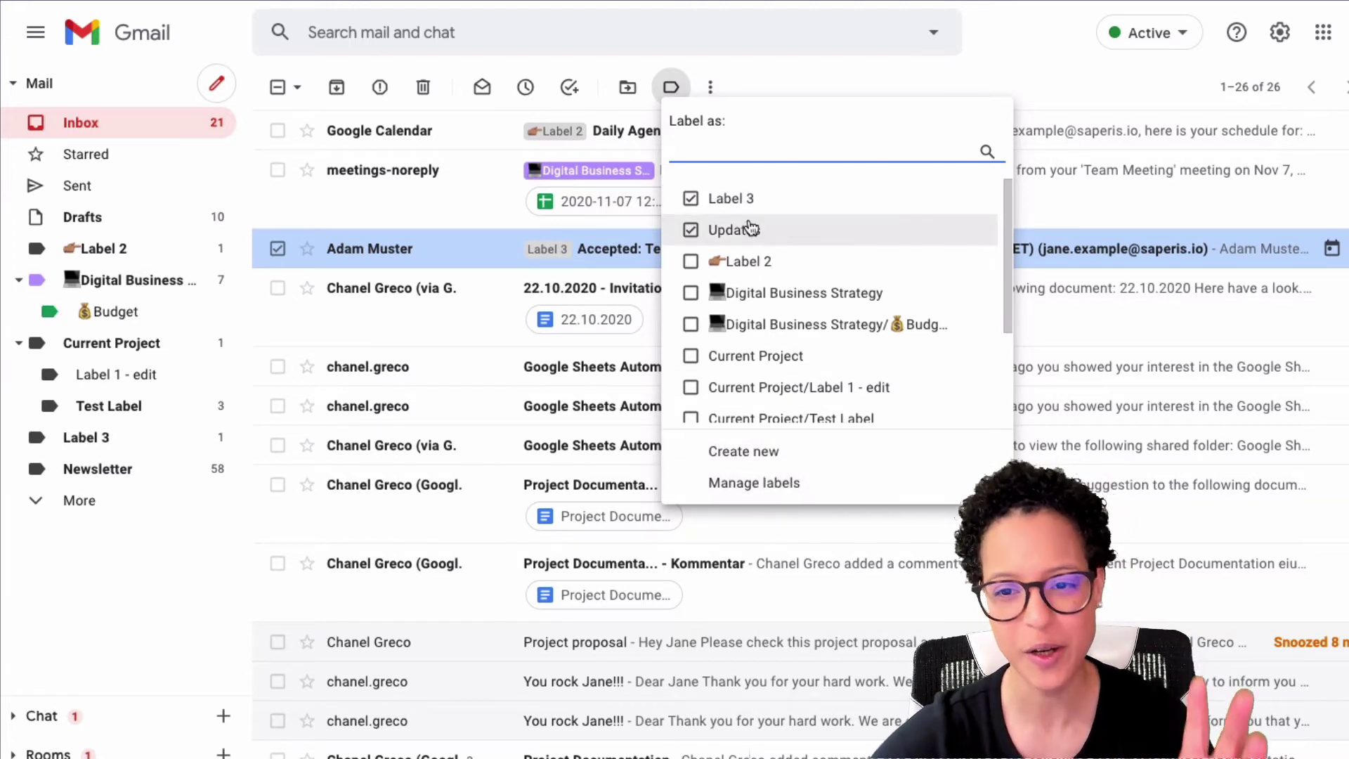
pyautogui.click(759, 485)
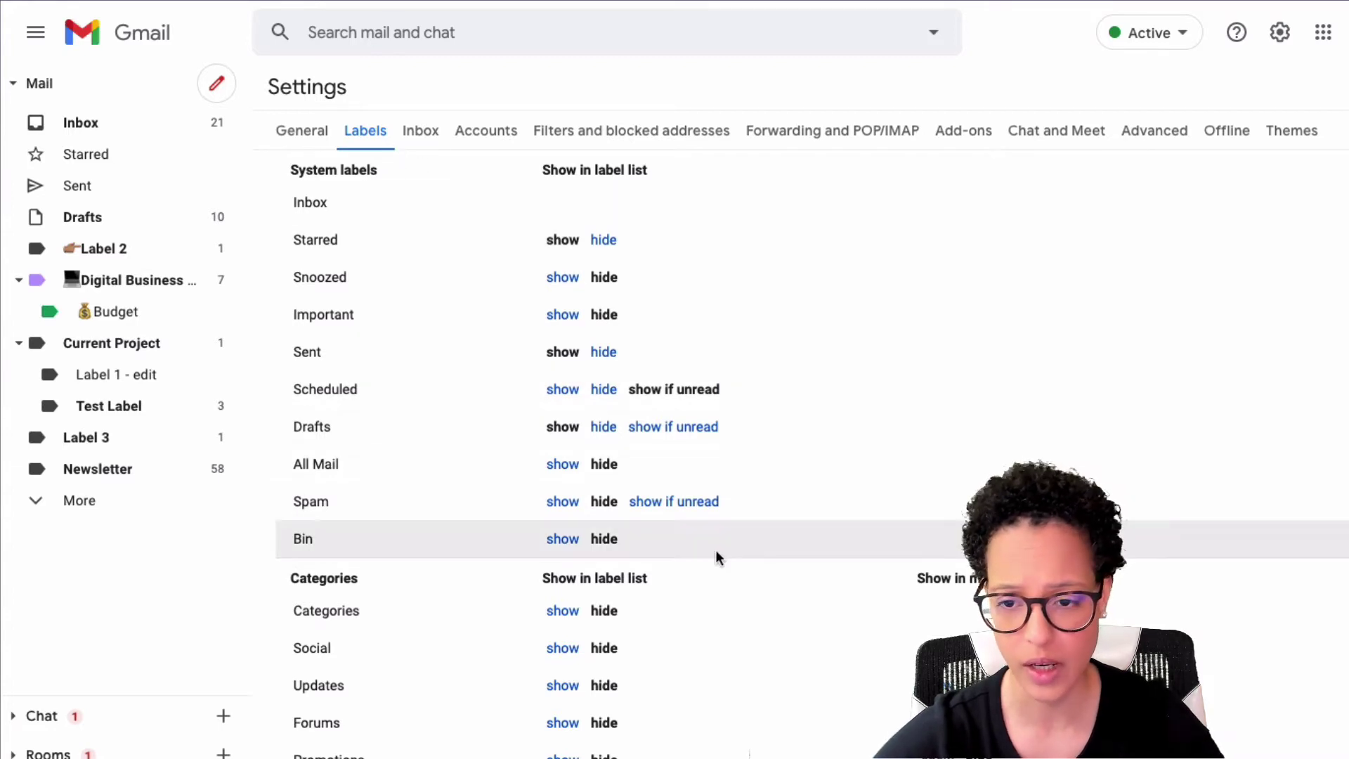
pyautogui.scroll(-8, 716, 549)
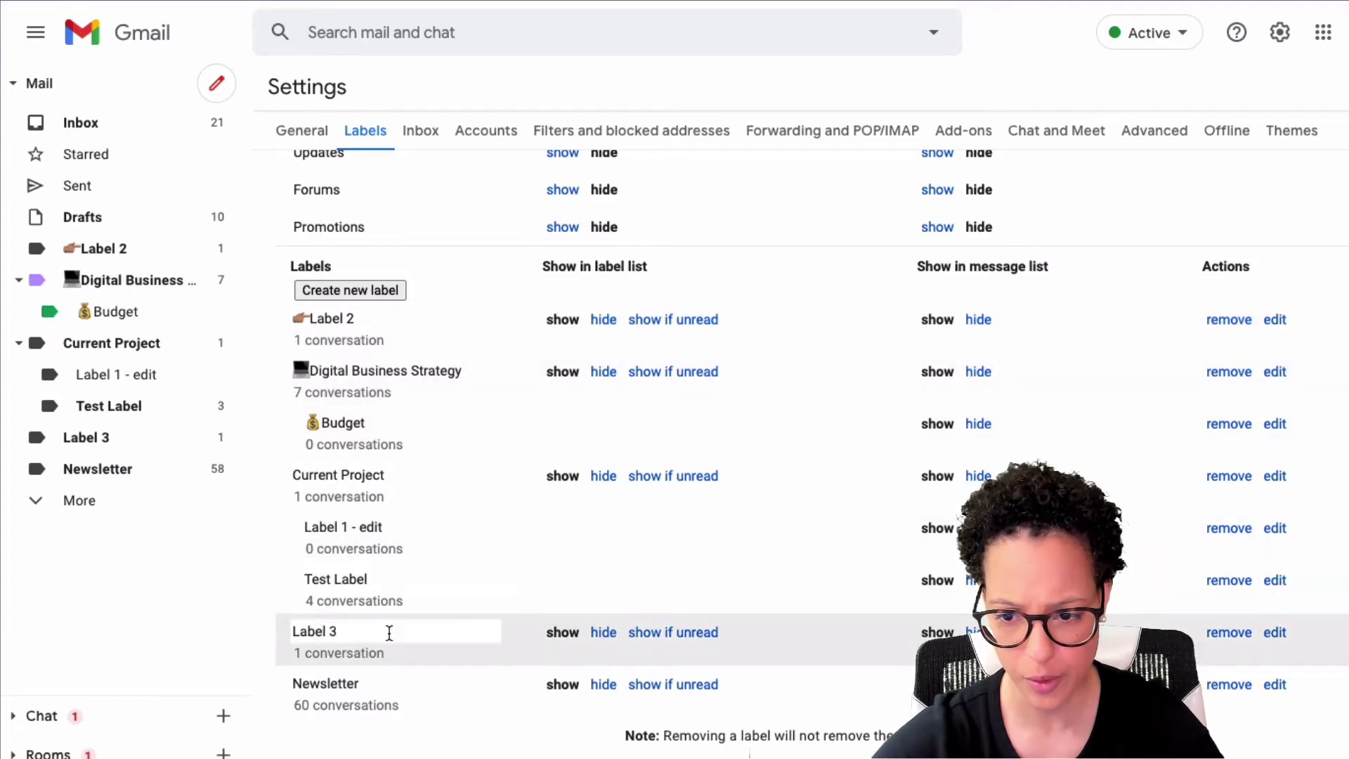
pyautogui.click(1275, 633)
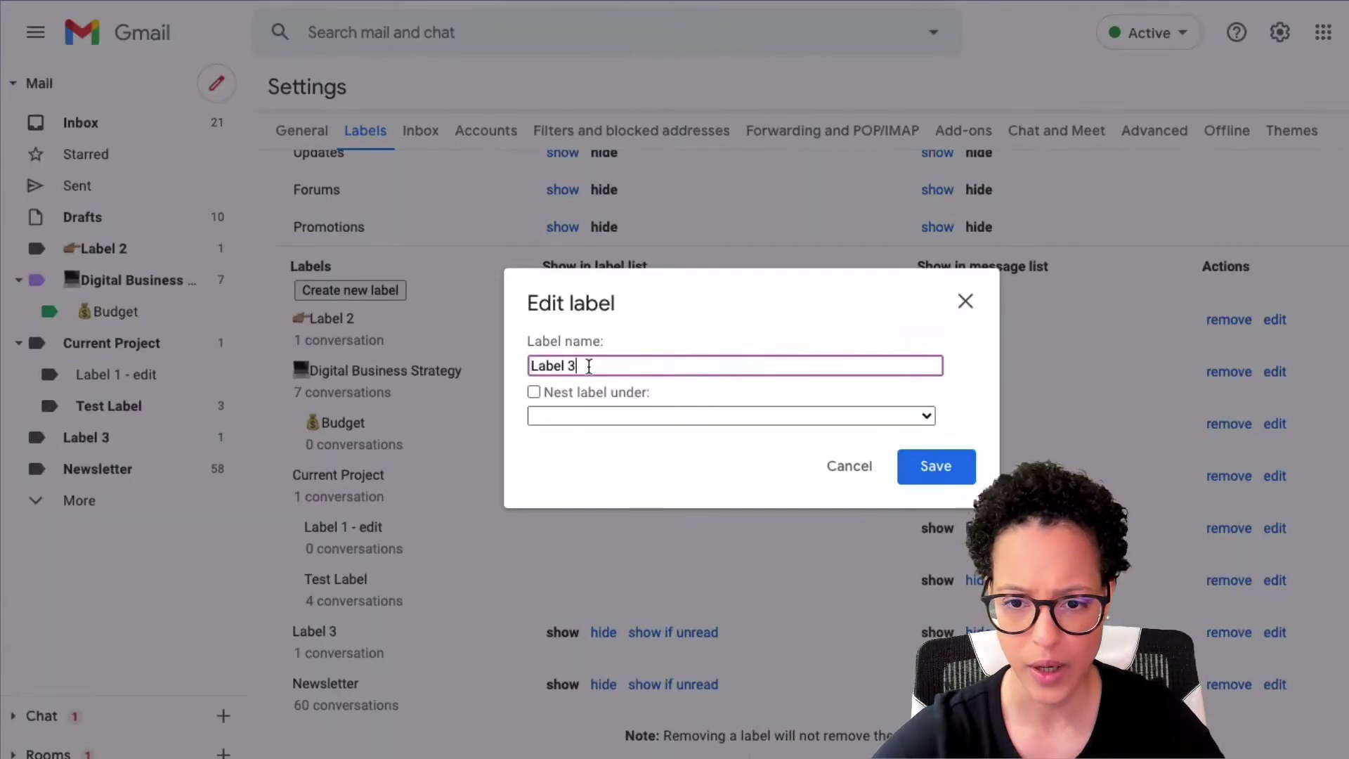
pyautogui.write('-edit')
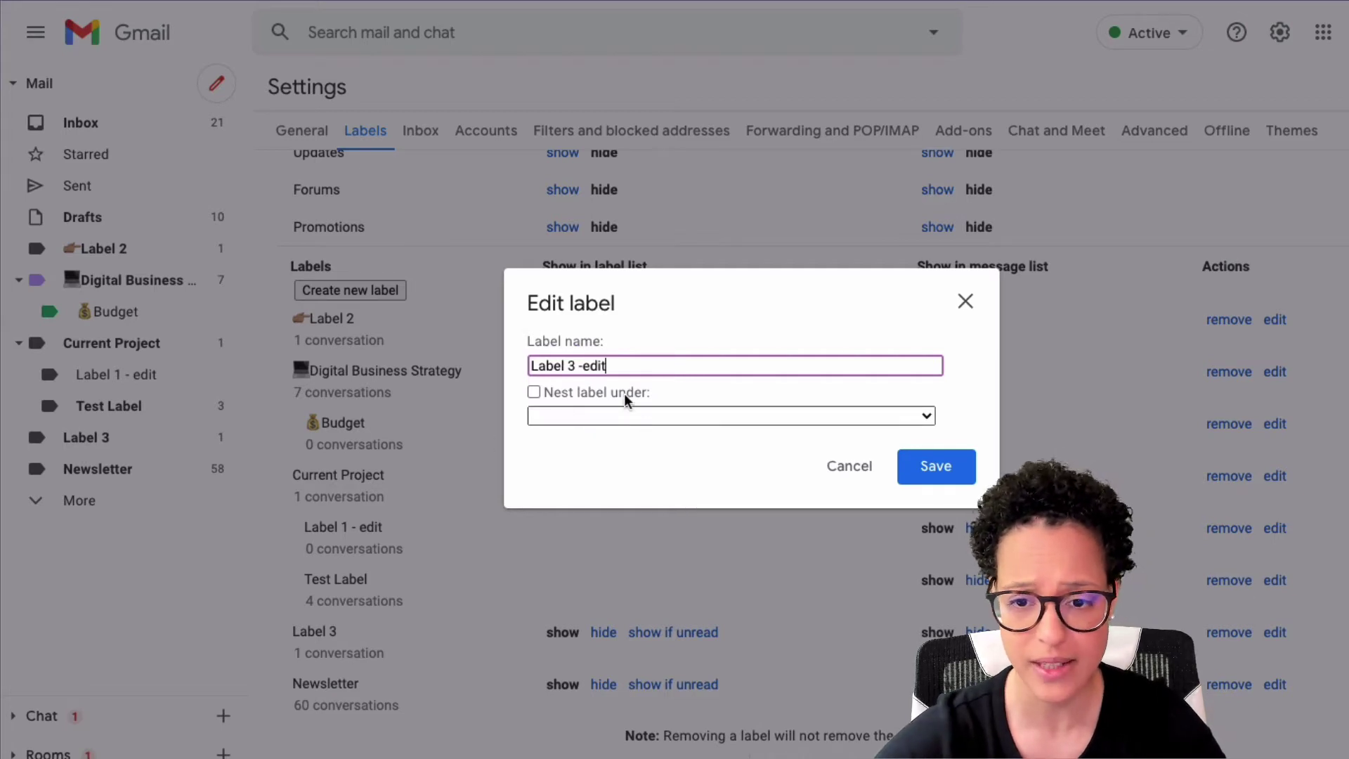
pyautogui.click(592, 415)
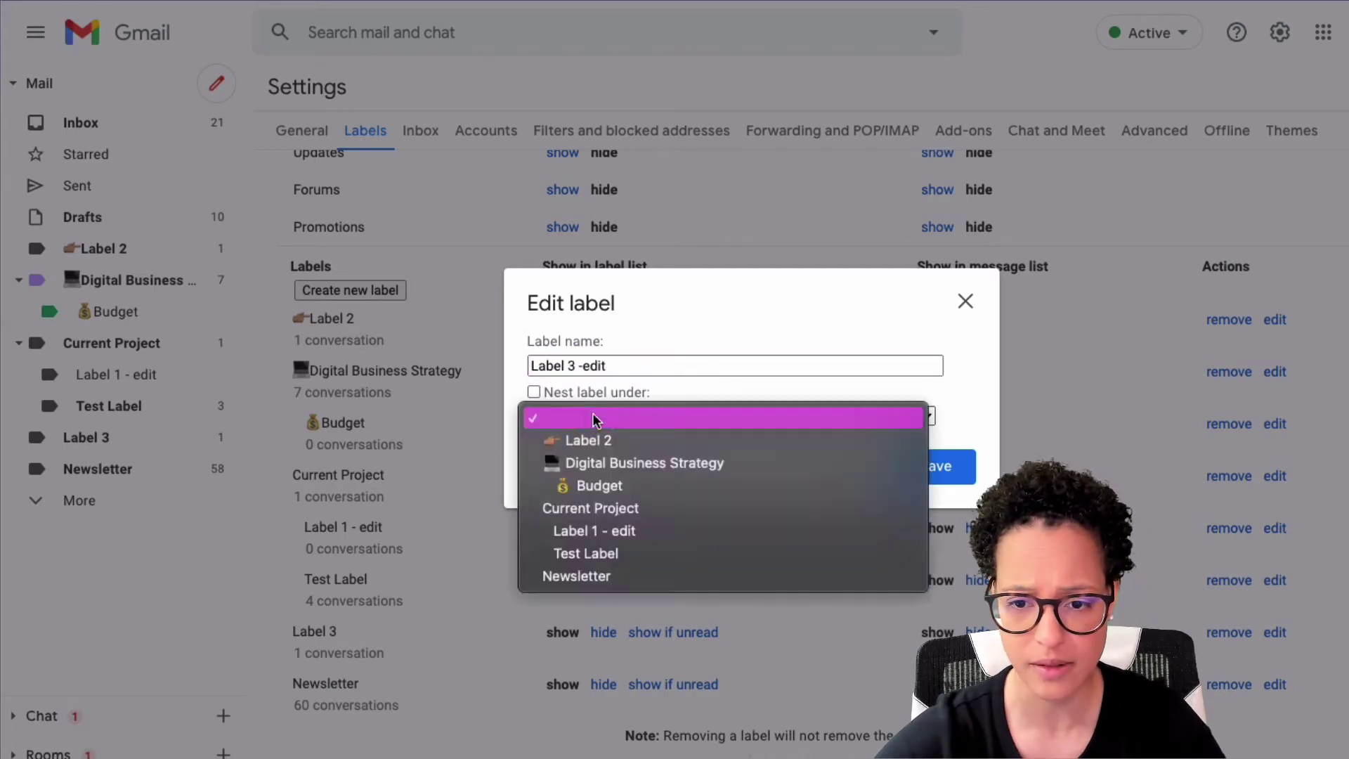
pyautogui.click(618, 506)
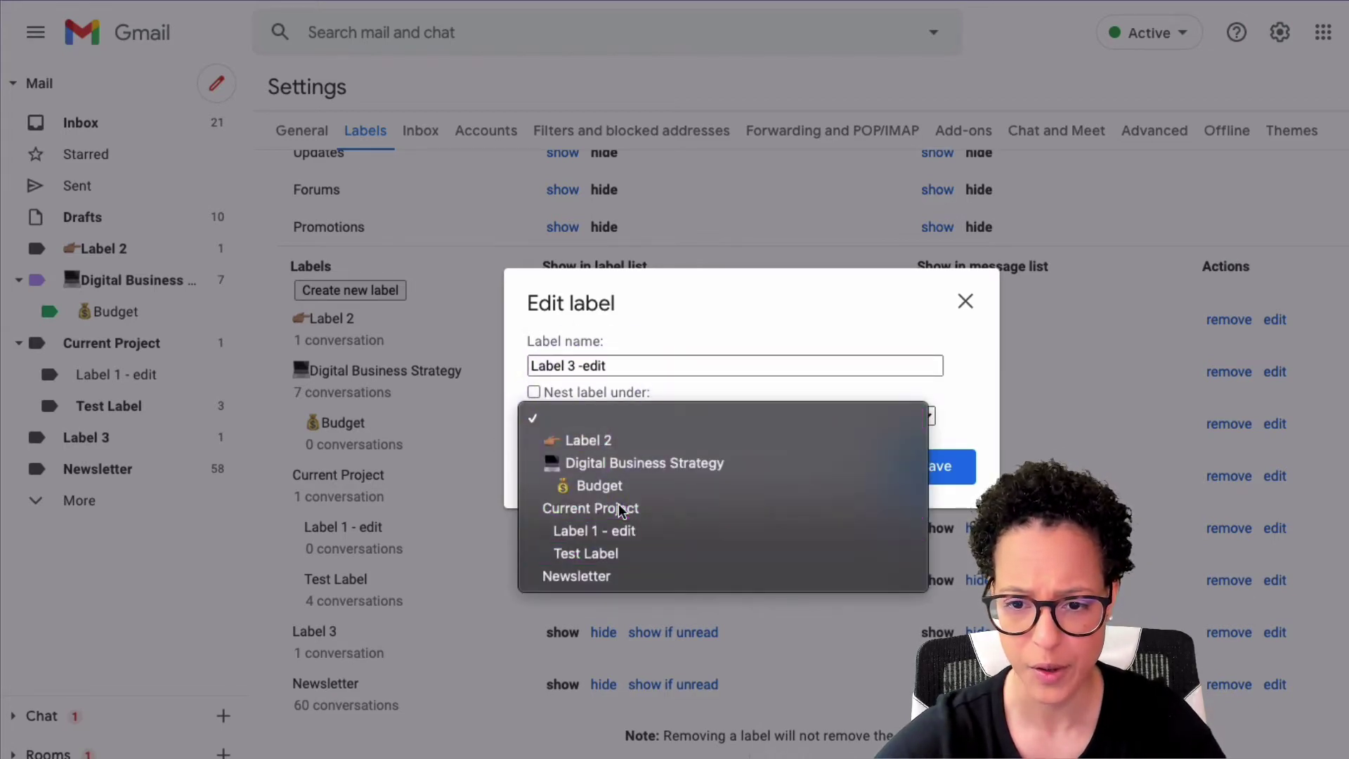
pyautogui.click(939, 475)
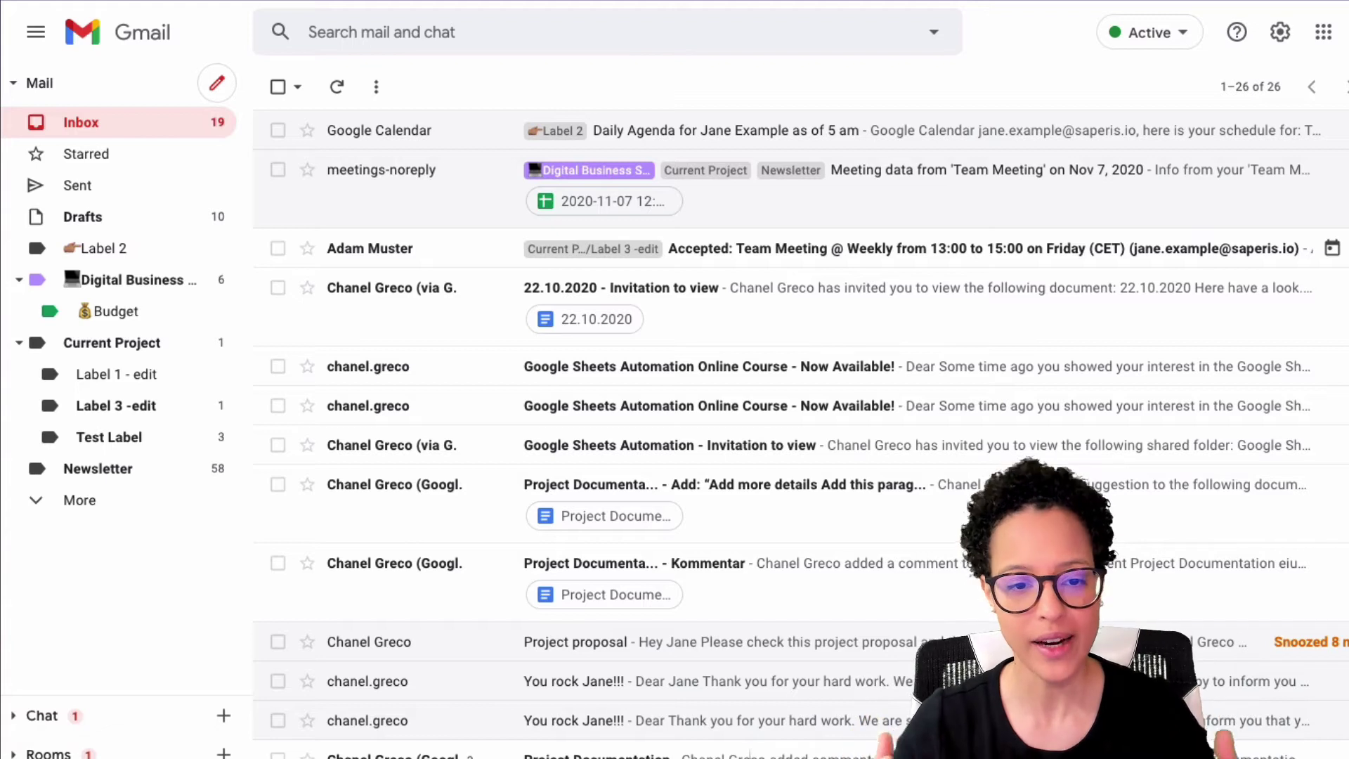
# Step: Delete the "Label 1 - edit" sublabel of Current Project from the label list
pyautogui.click(221, 439)
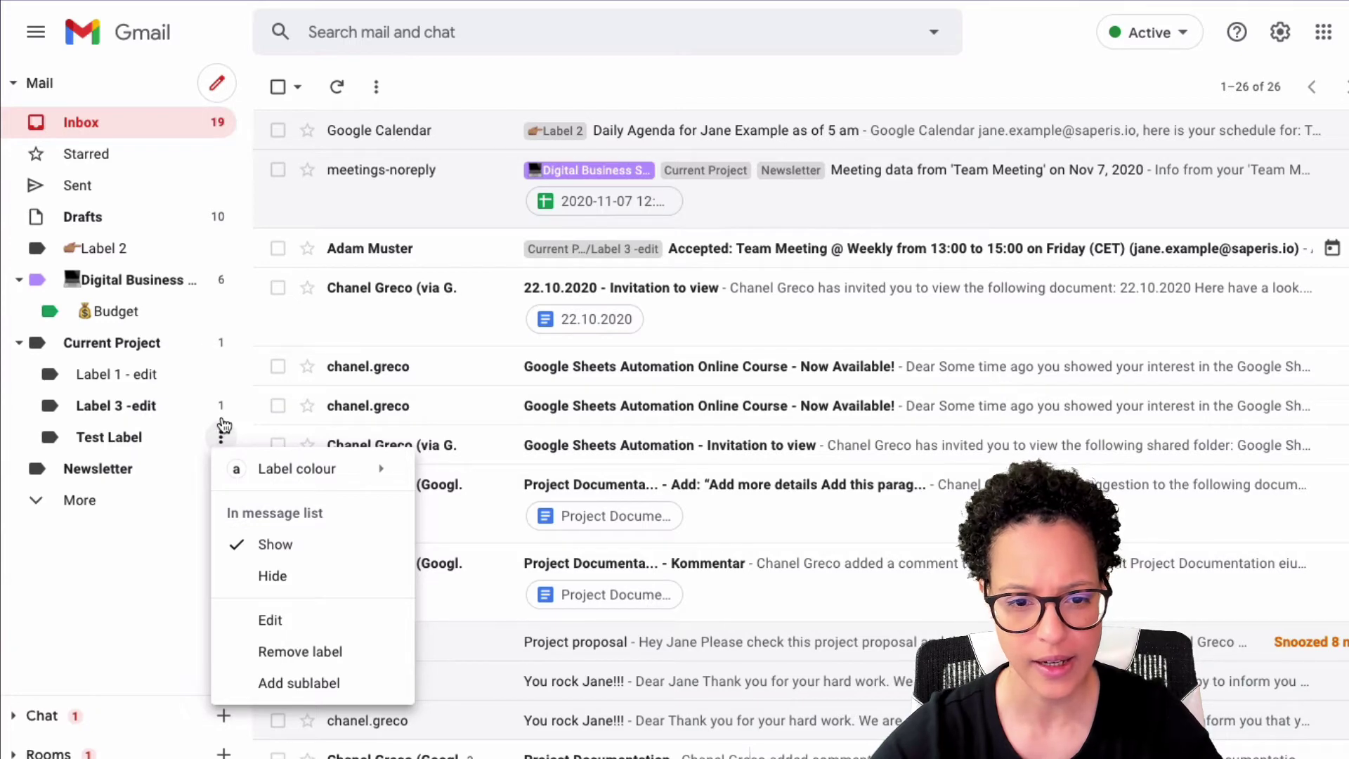
pyautogui.click(218, 375)
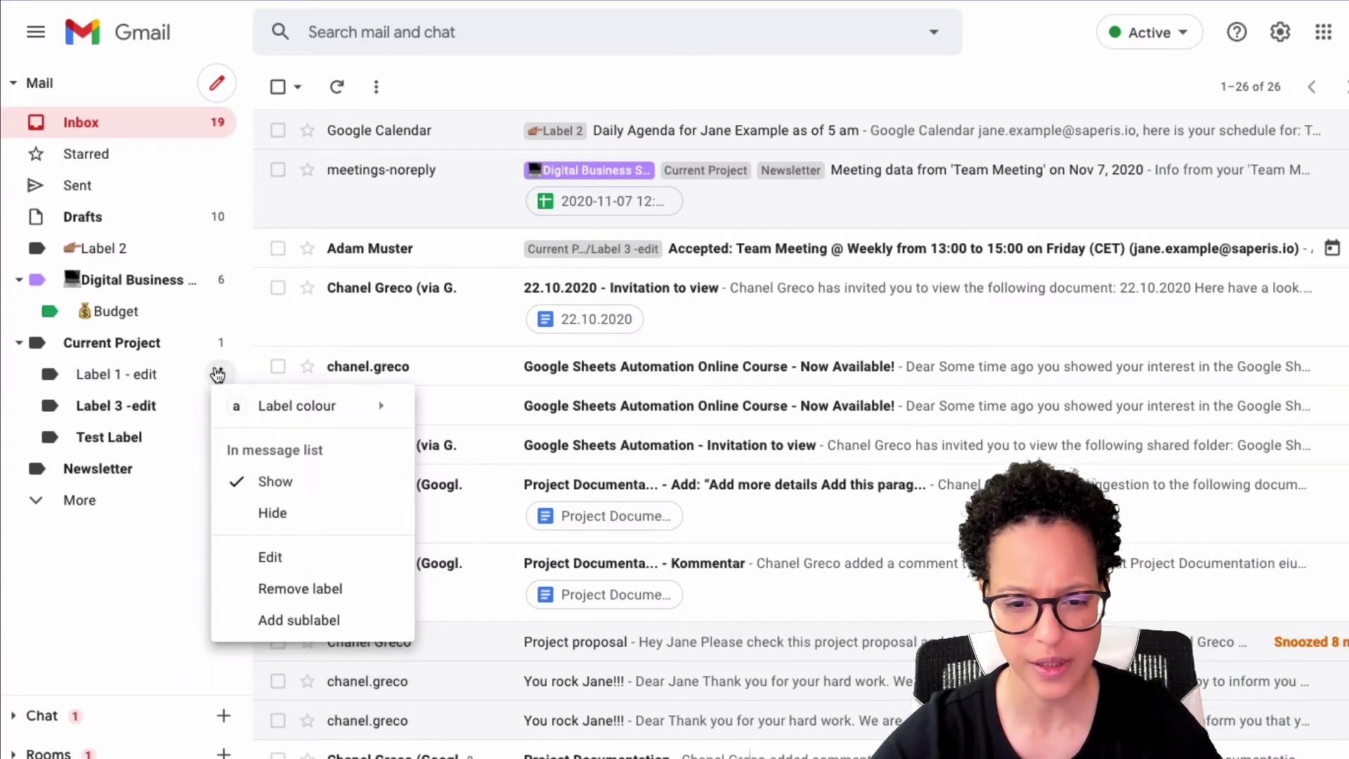
pyautogui.click(302, 589)
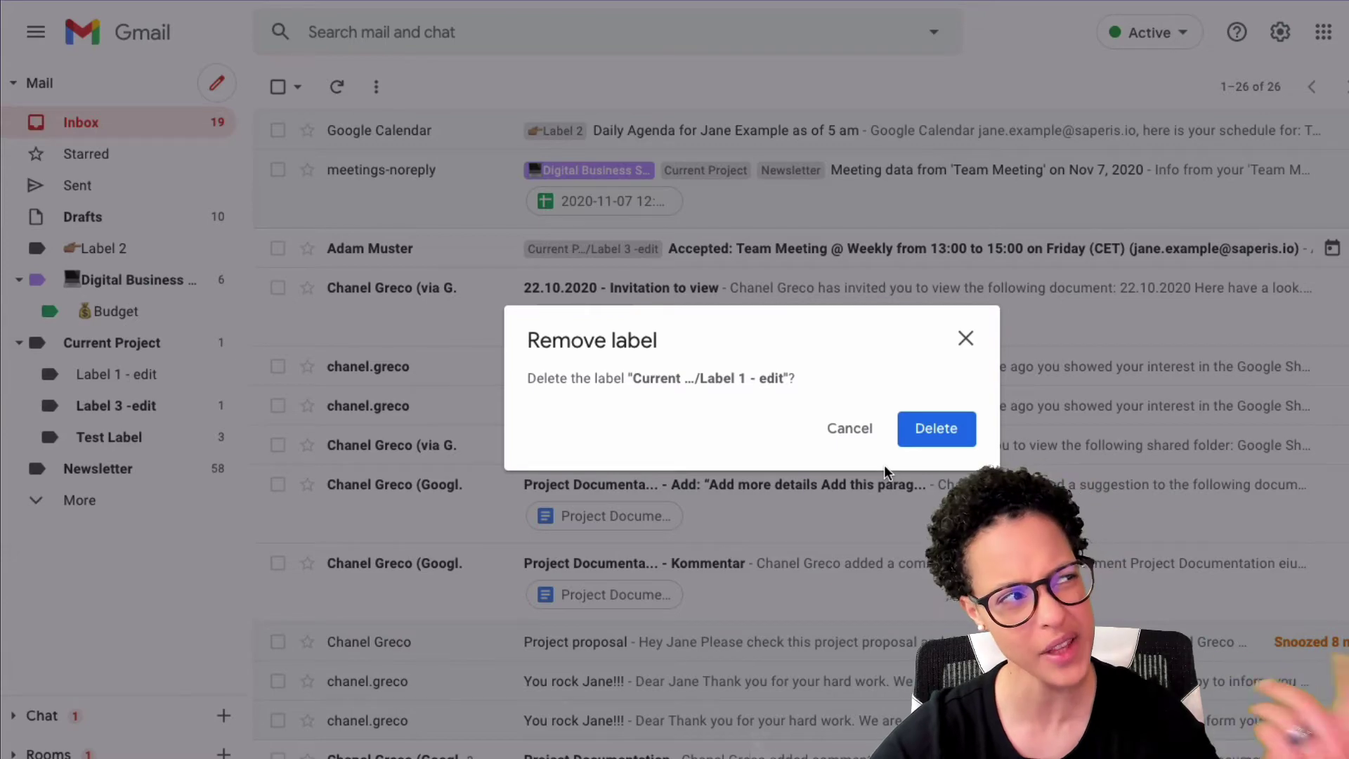
pyautogui.click(932, 446)
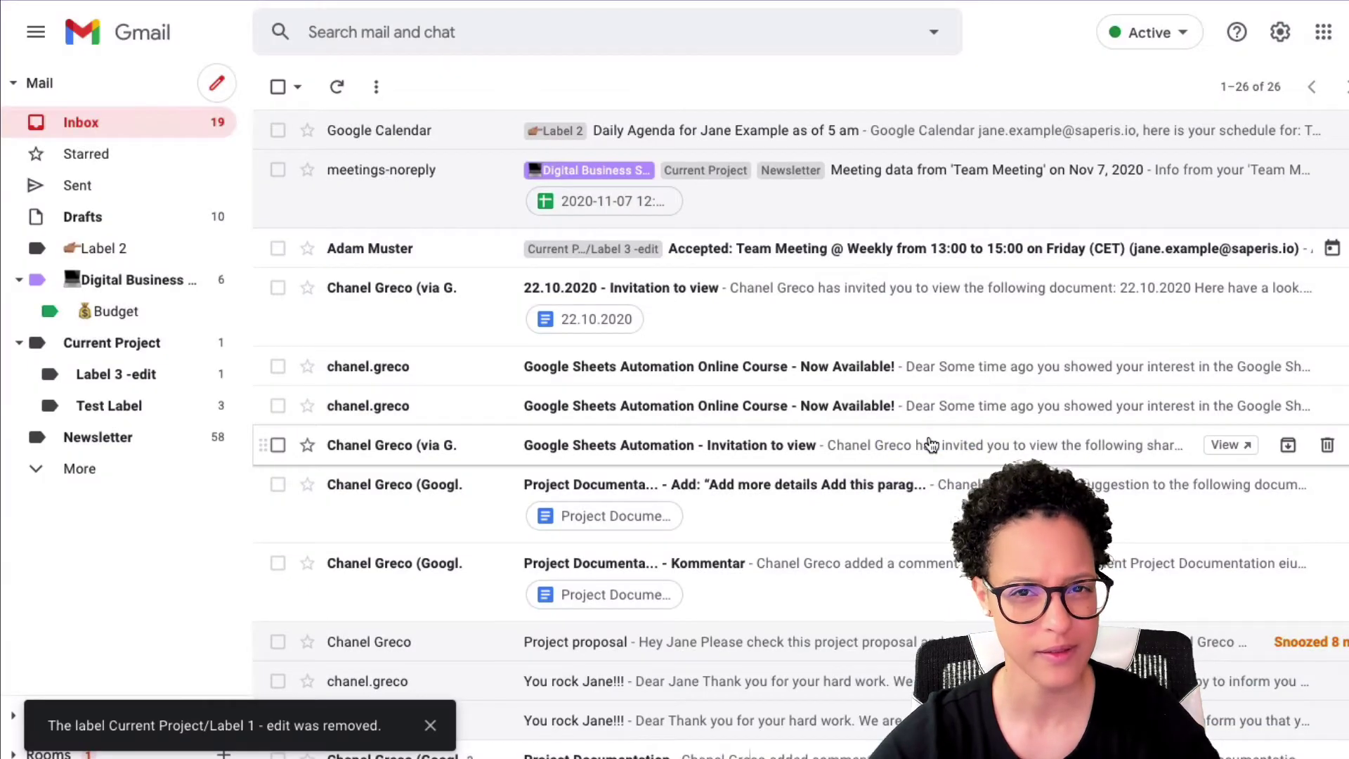
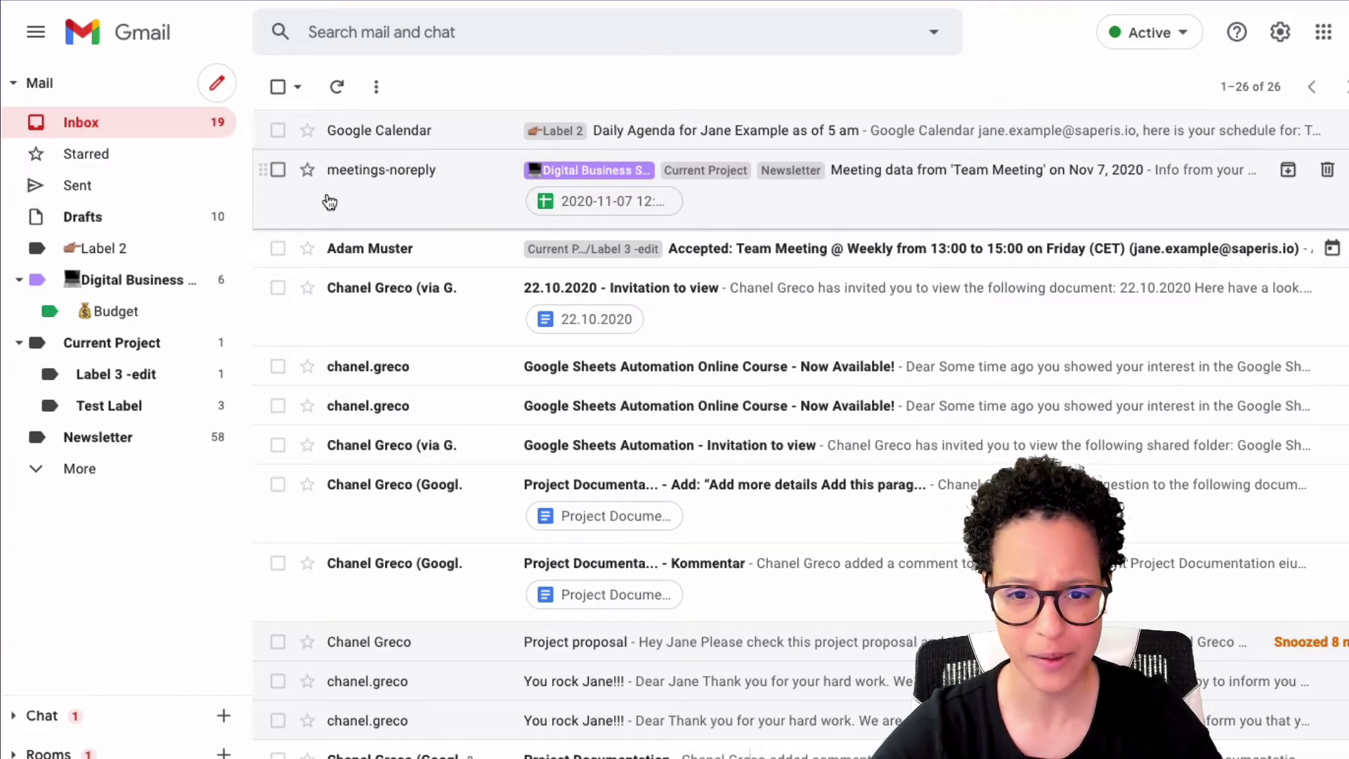
# Step: Delete the "Label 3 -edit" sublabel of Current Project through the label management settings, and return to the inbox
pyautogui.click(277, 170)
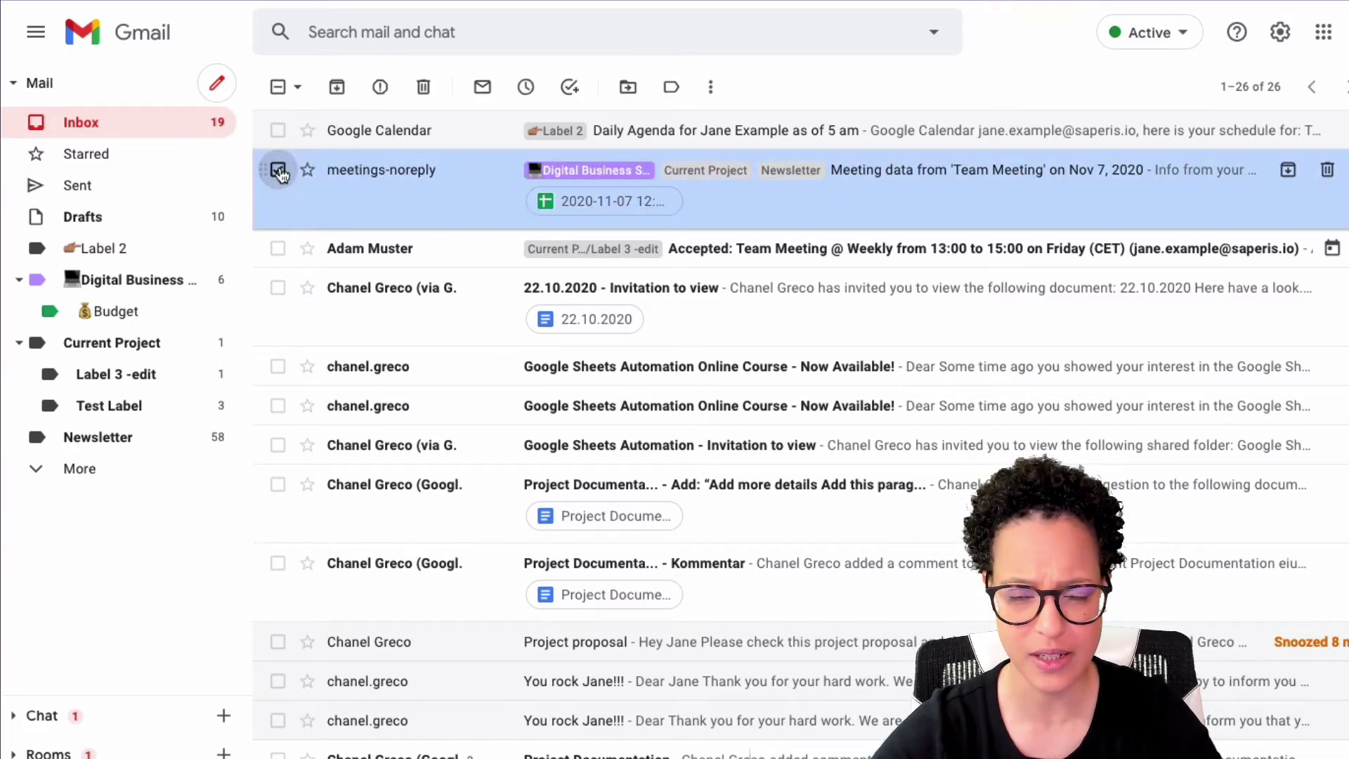
pyautogui.click(672, 90)
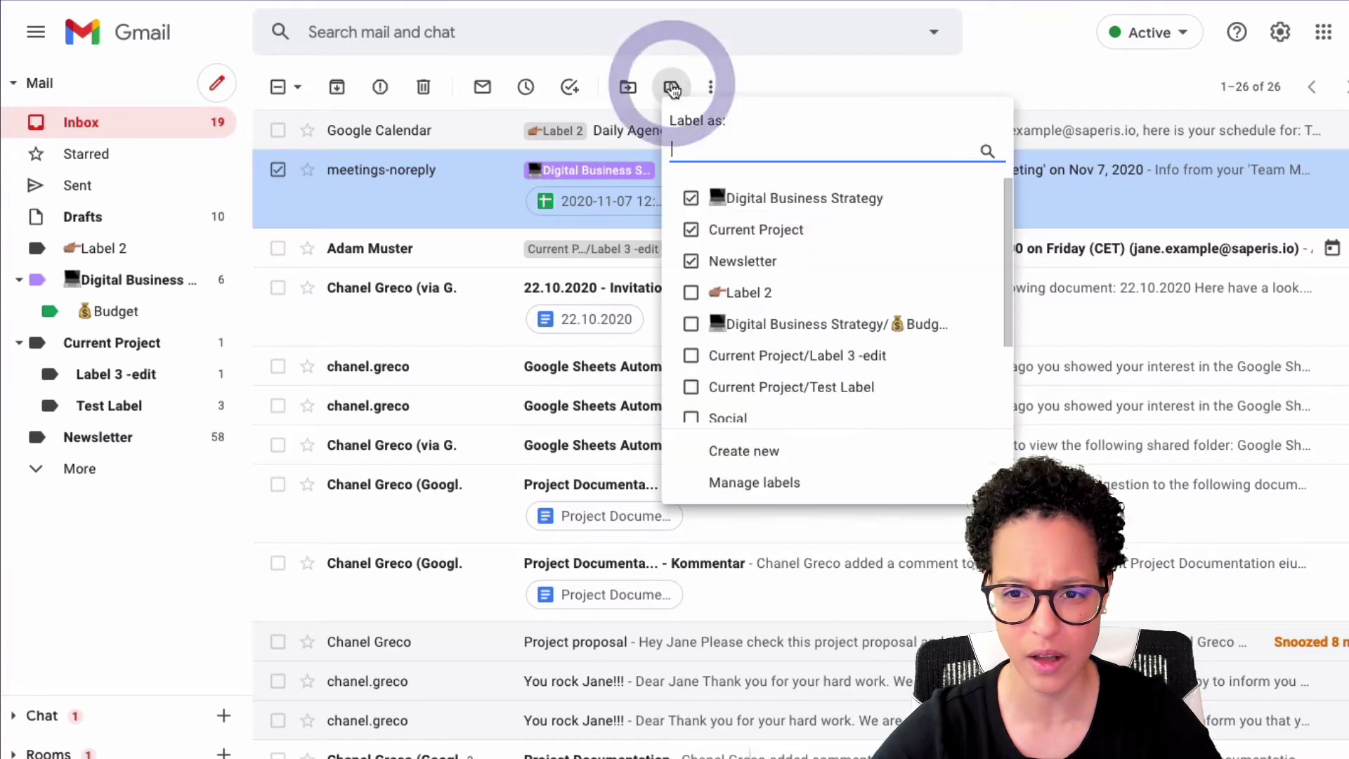
pyautogui.click(749, 485)
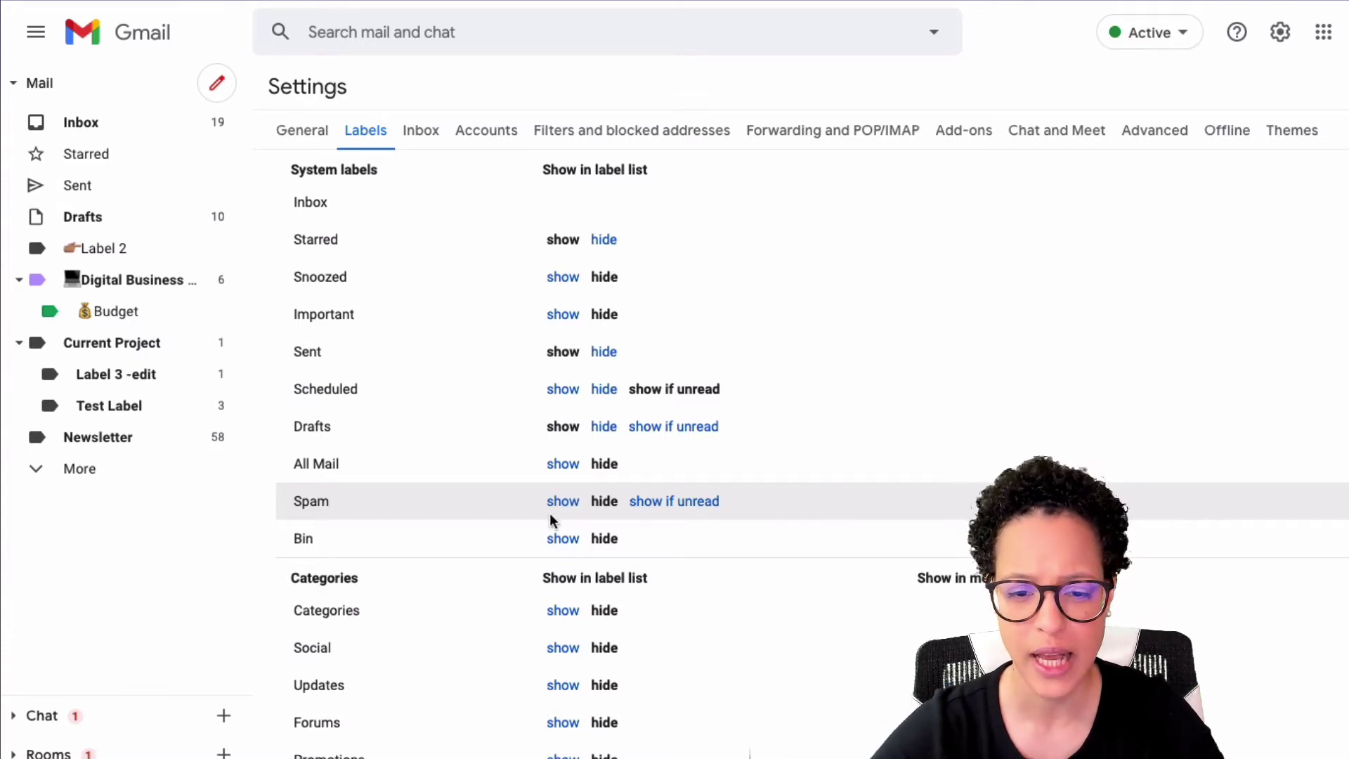
pyautogui.scroll(-8, 479, 580)
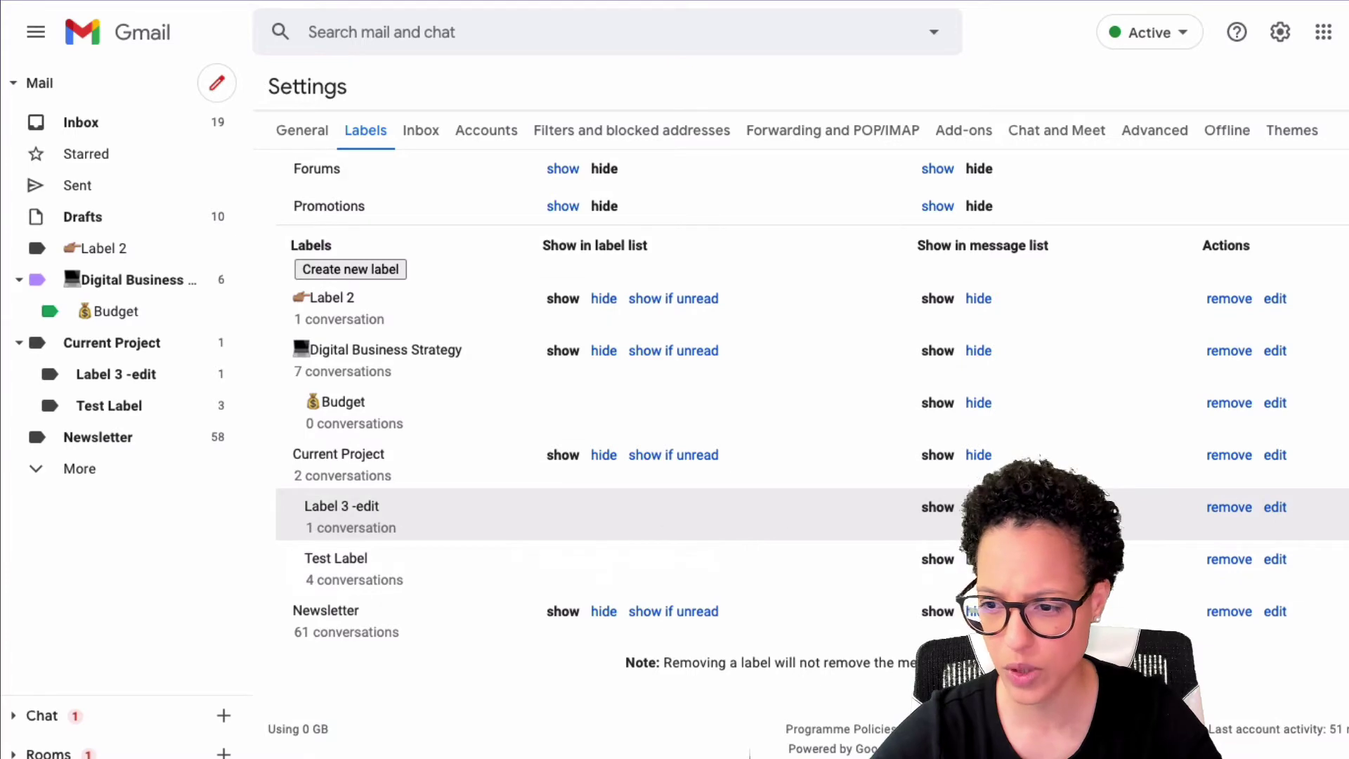
pyautogui.click(1233, 507)
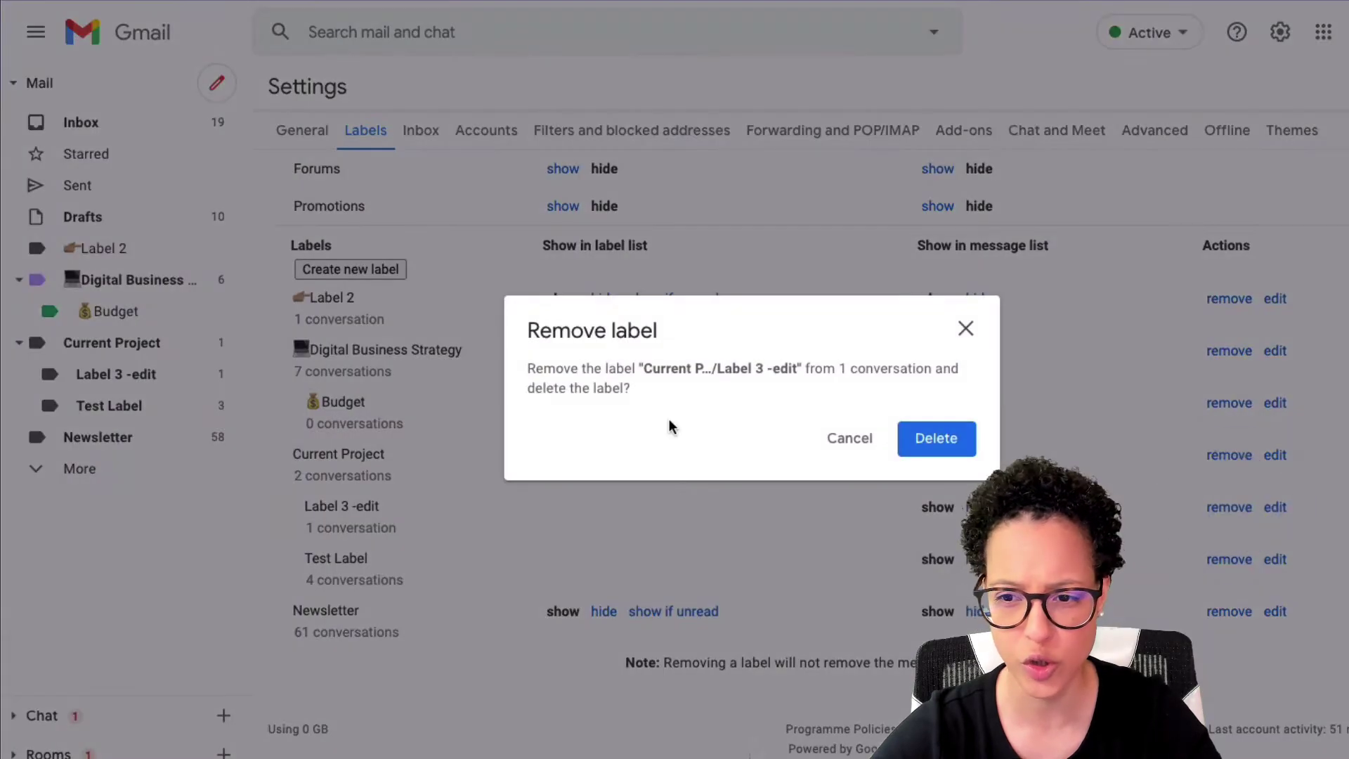
pyautogui.click(942, 441)
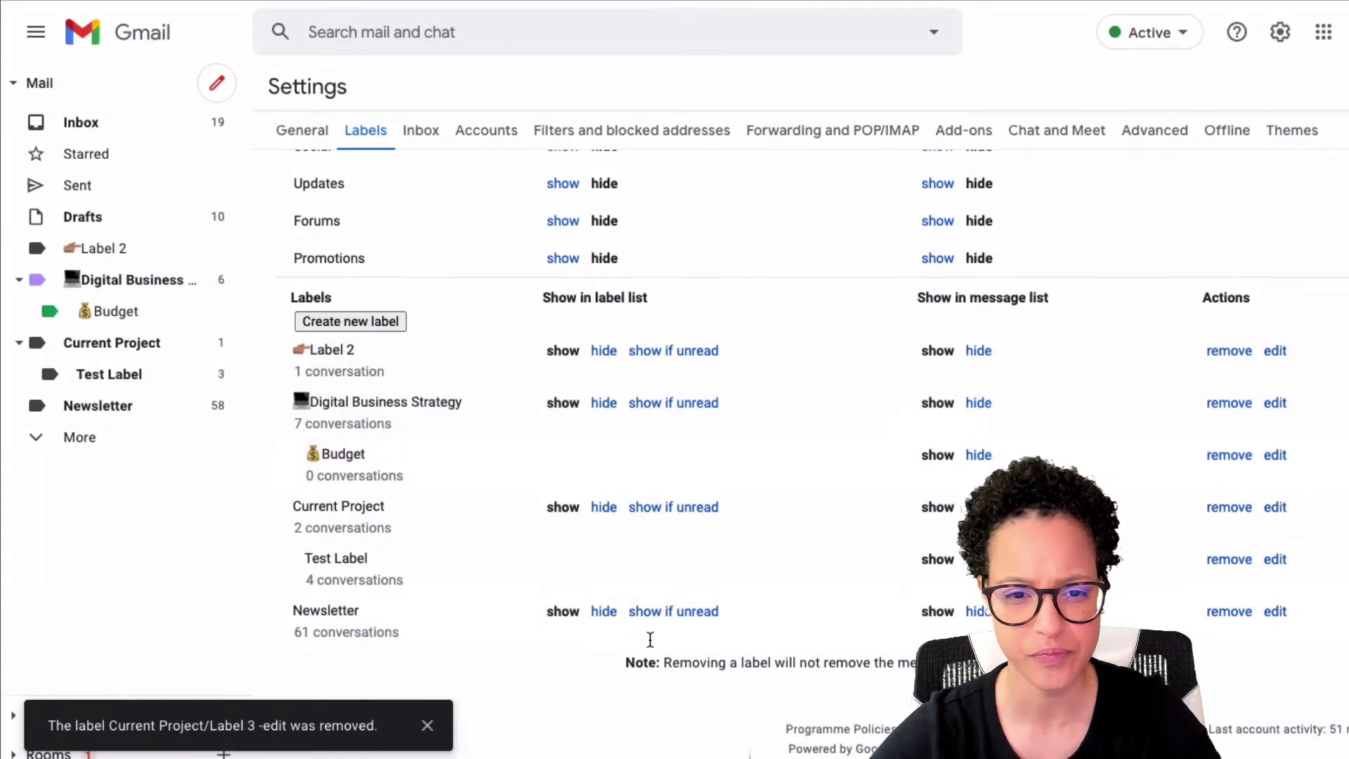
pyautogui.click(112, 131)
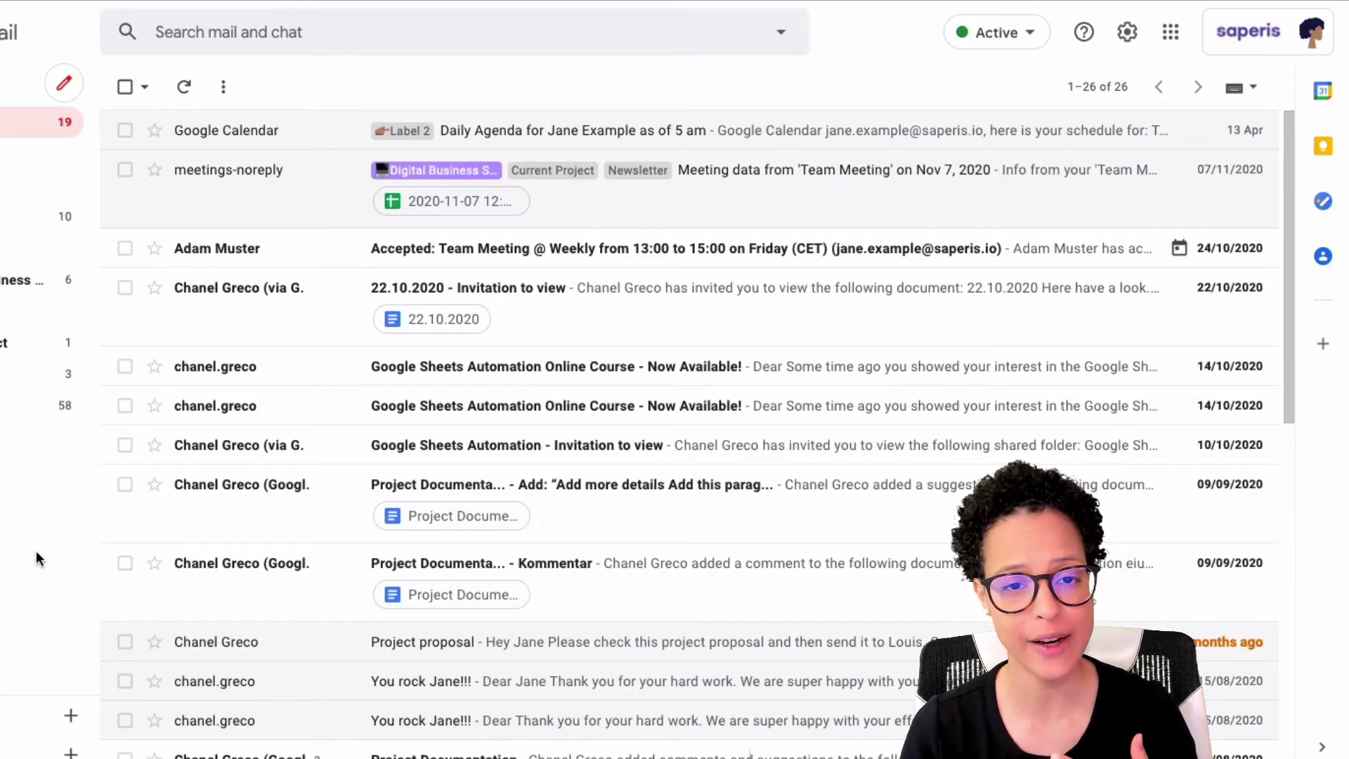
# Step: In the label settings, hide Label 2 from the label list and show it again
pyautogui.click(1129, 34)
pyautogui.click(1130, 125)
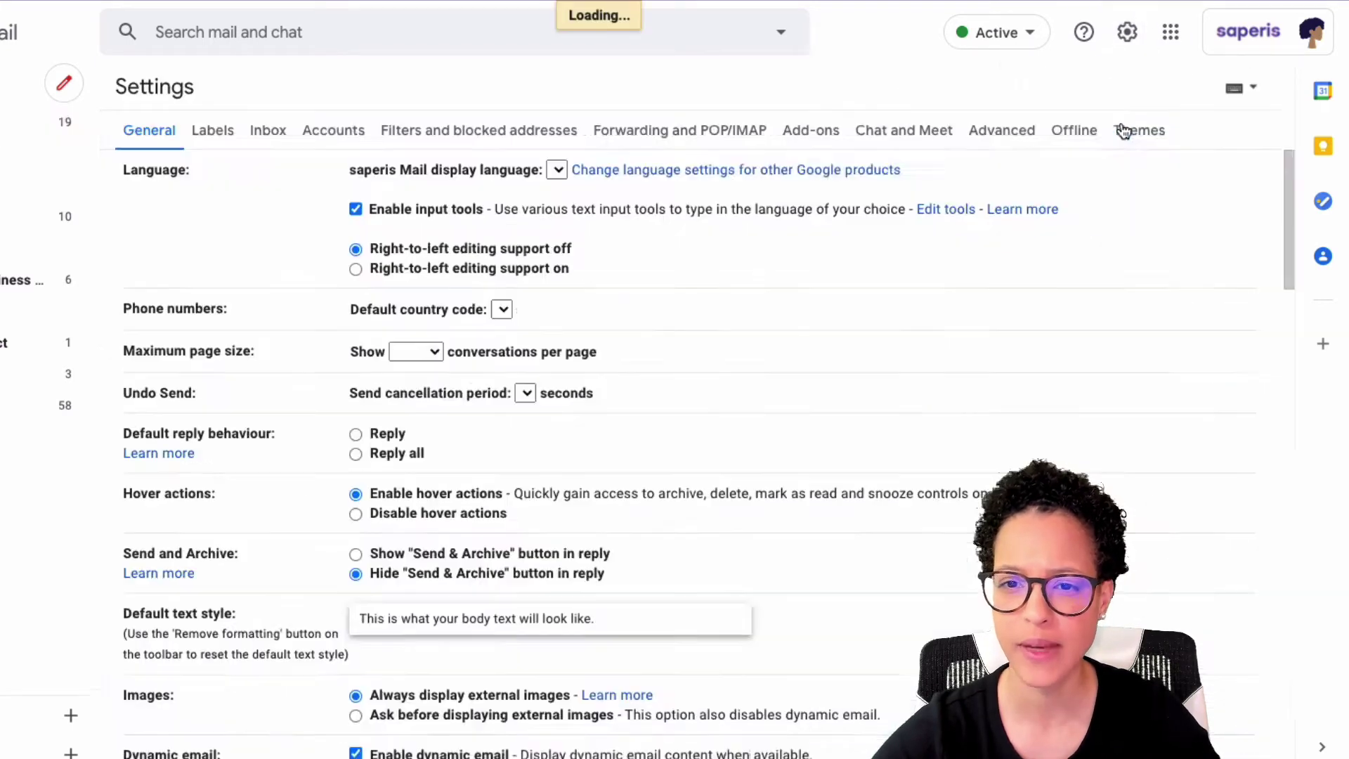
pyautogui.click(200, 132)
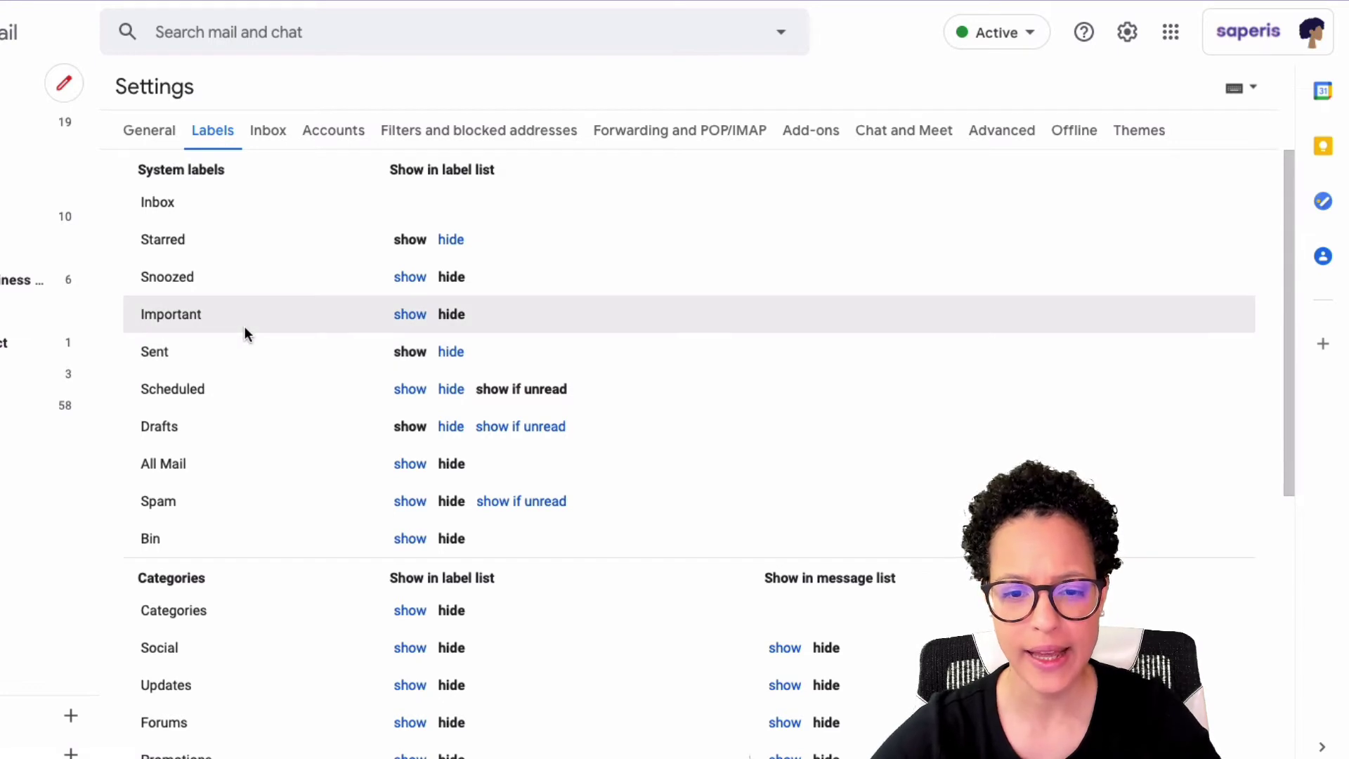
pyautogui.scroll(-7, 340, 337)
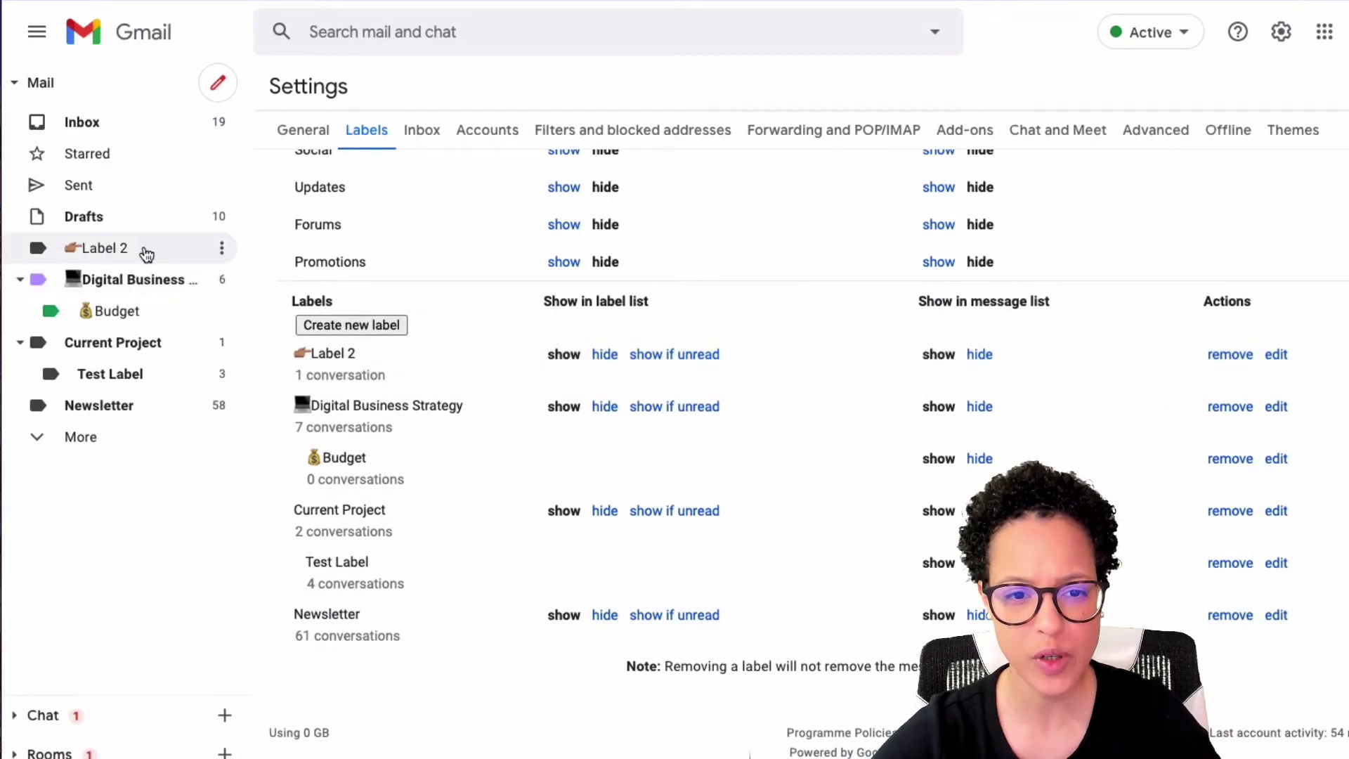
pyautogui.click(604, 356)
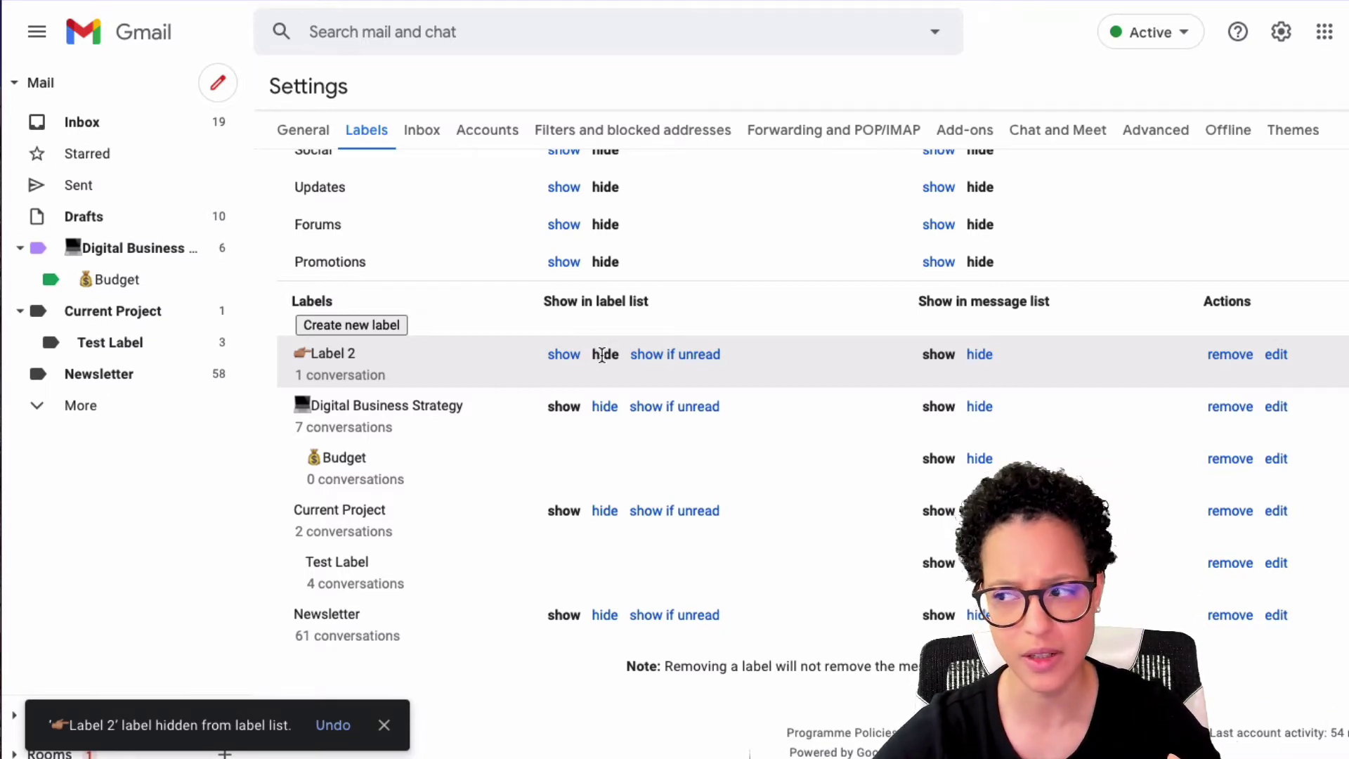
pyautogui.click(564, 356)
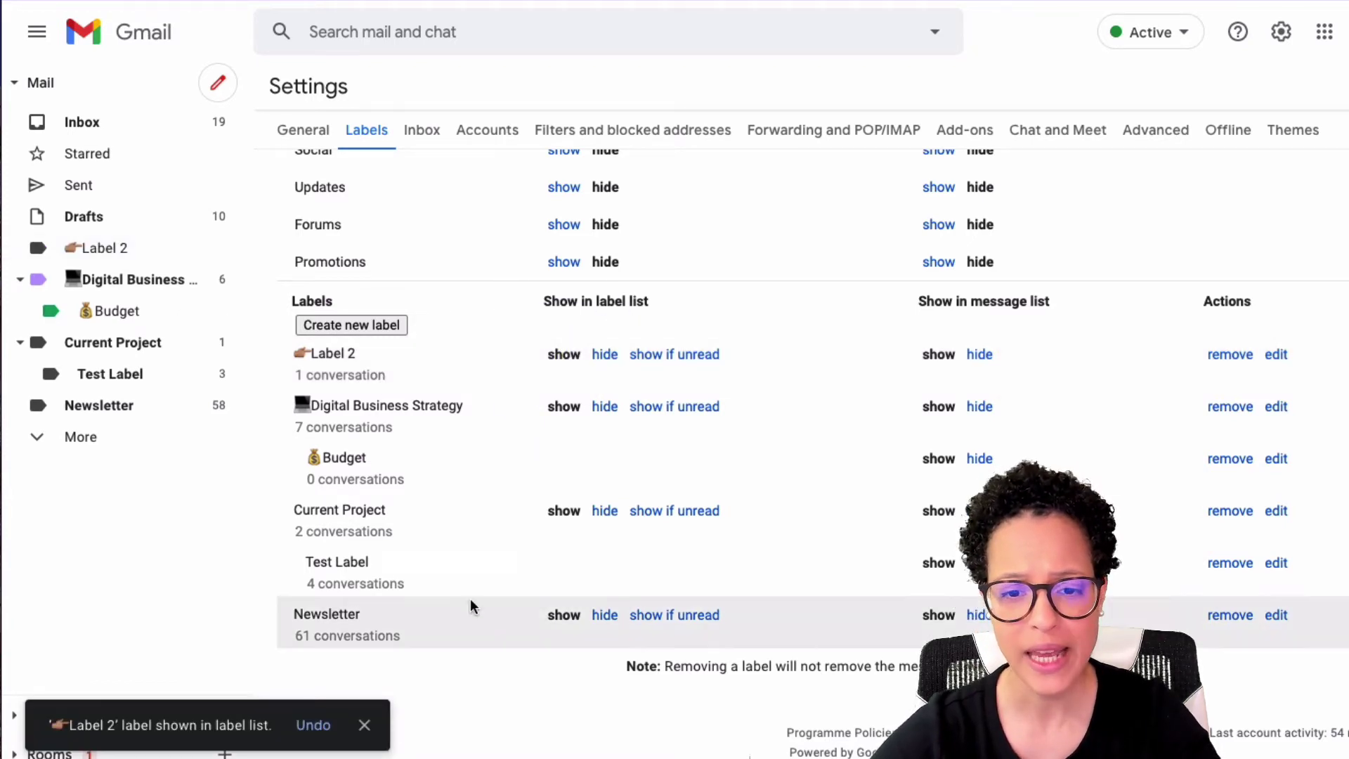
# Step: Hide the Starred system label from the label list and show it again
pyautogui.scroll(7, 469, 599)
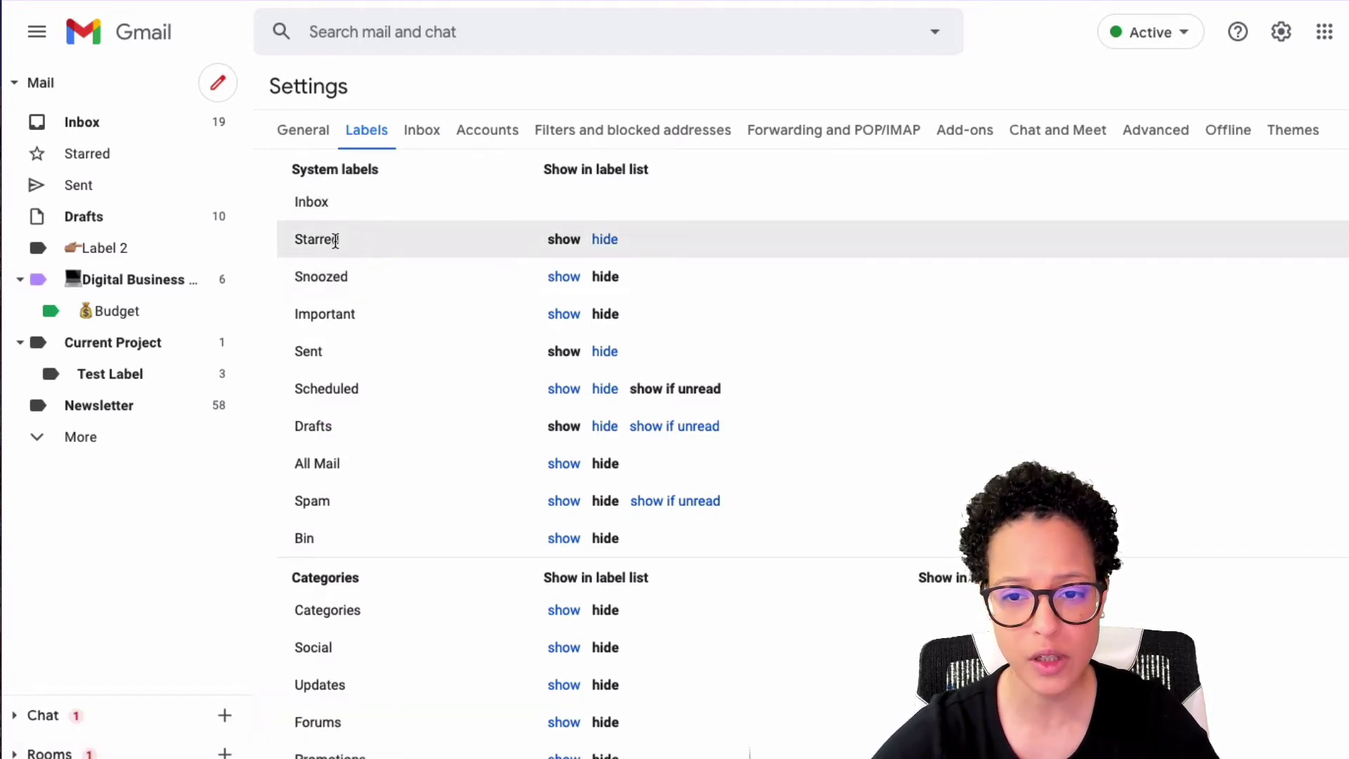
pyautogui.click(605, 239)
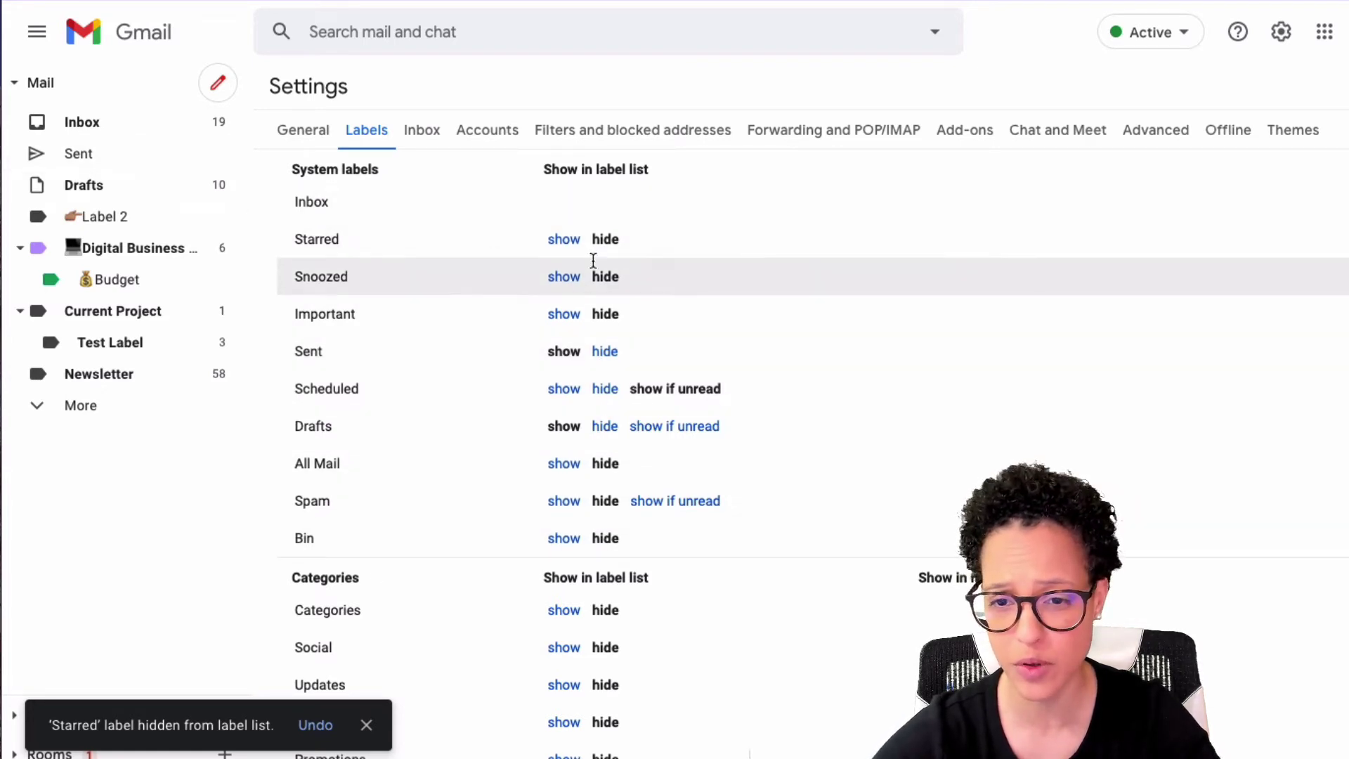
pyautogui.click(568, 238)
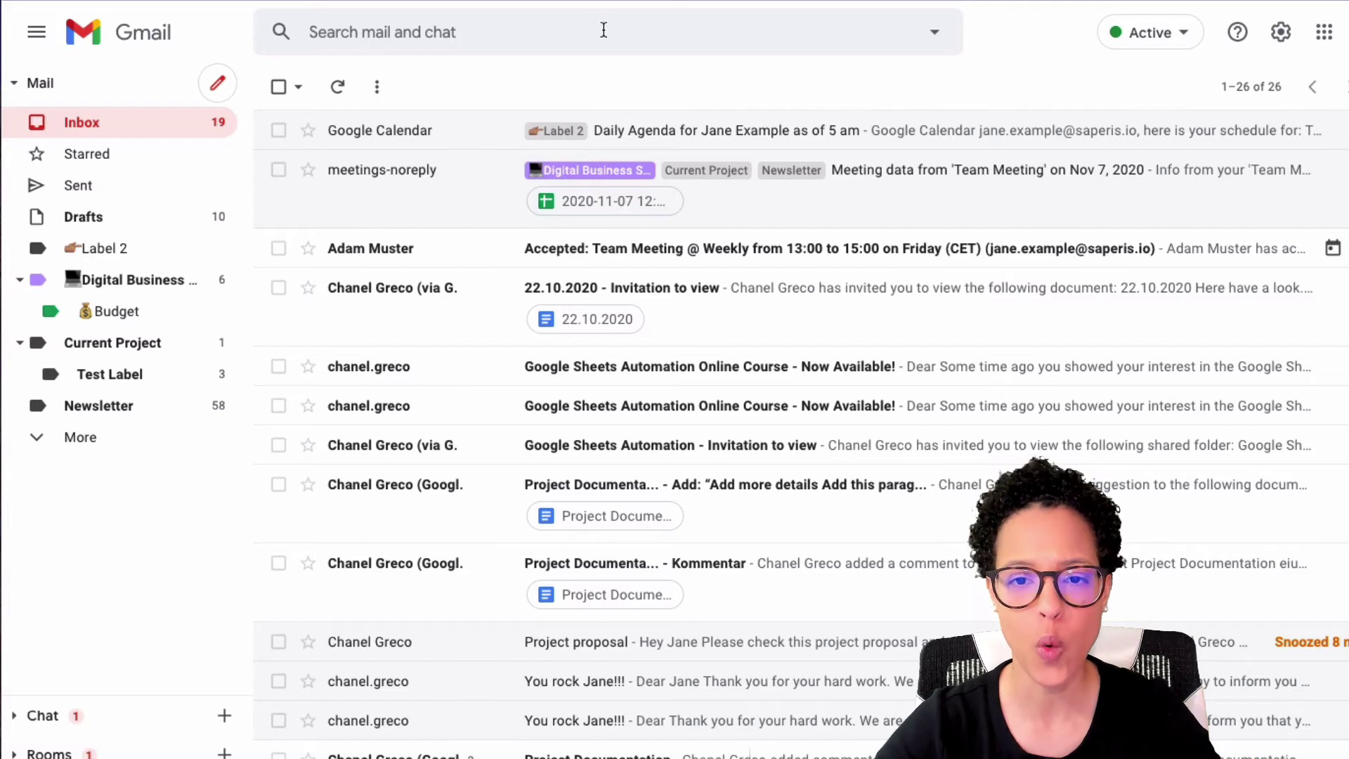
# Step: Add the Current Project label to the Google Calendar Daily Agenda email in the inbox
pyautogui.click(278, 130)
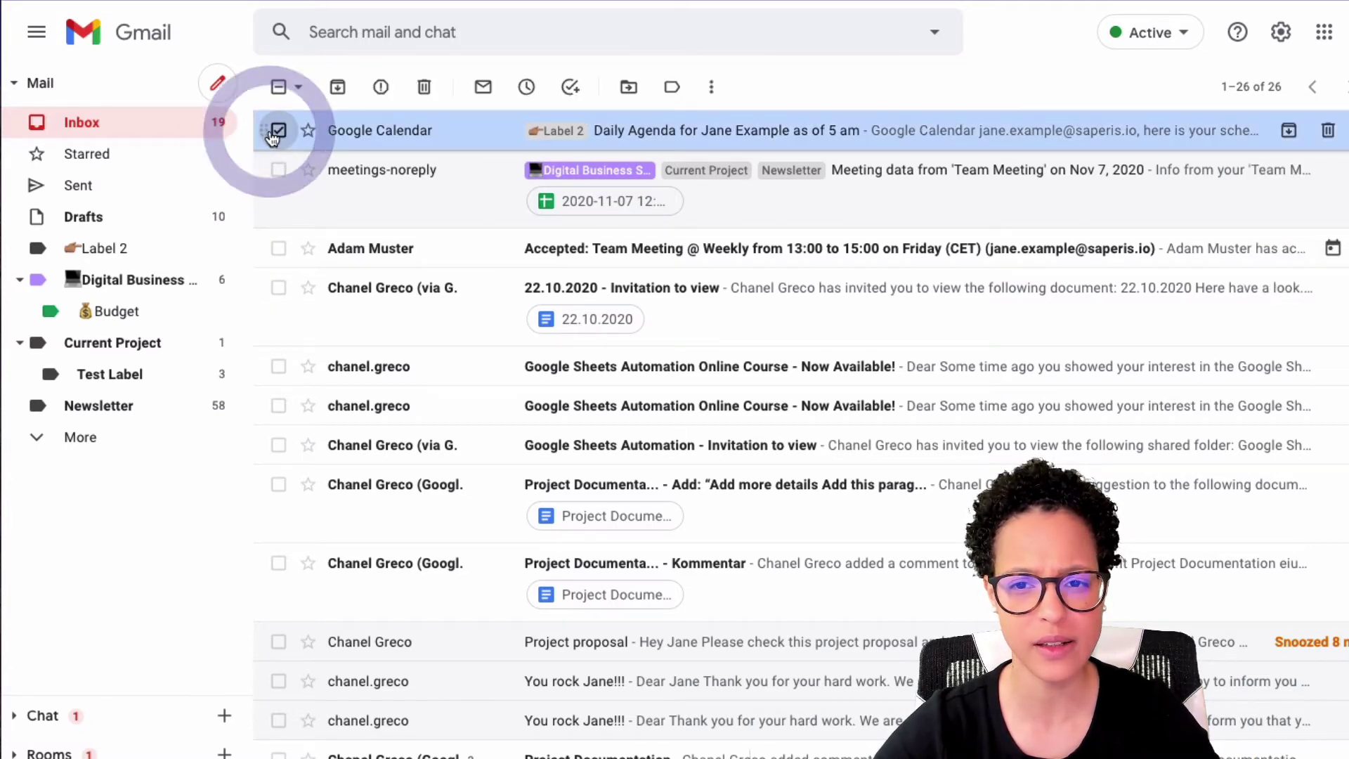
pyautogui.click(673, 89)
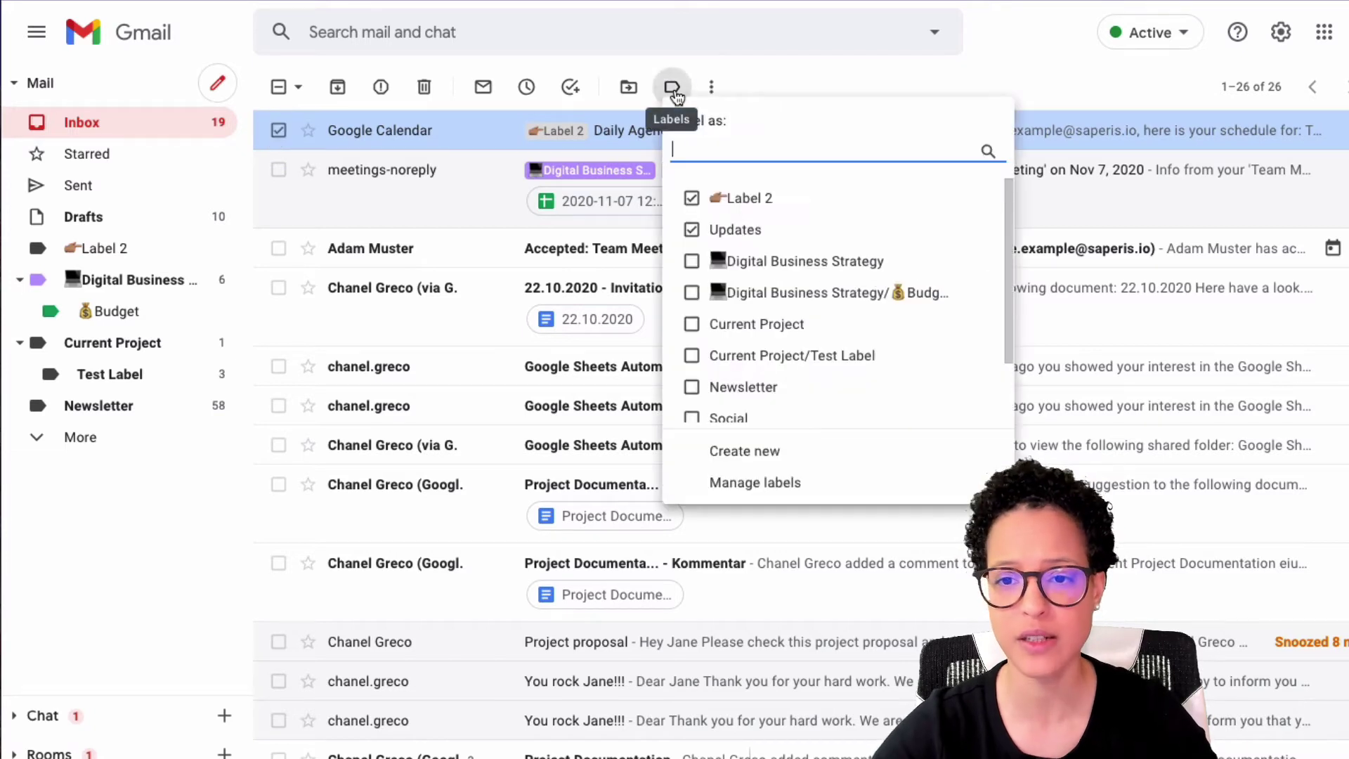
pyautogui.click(692, 325)
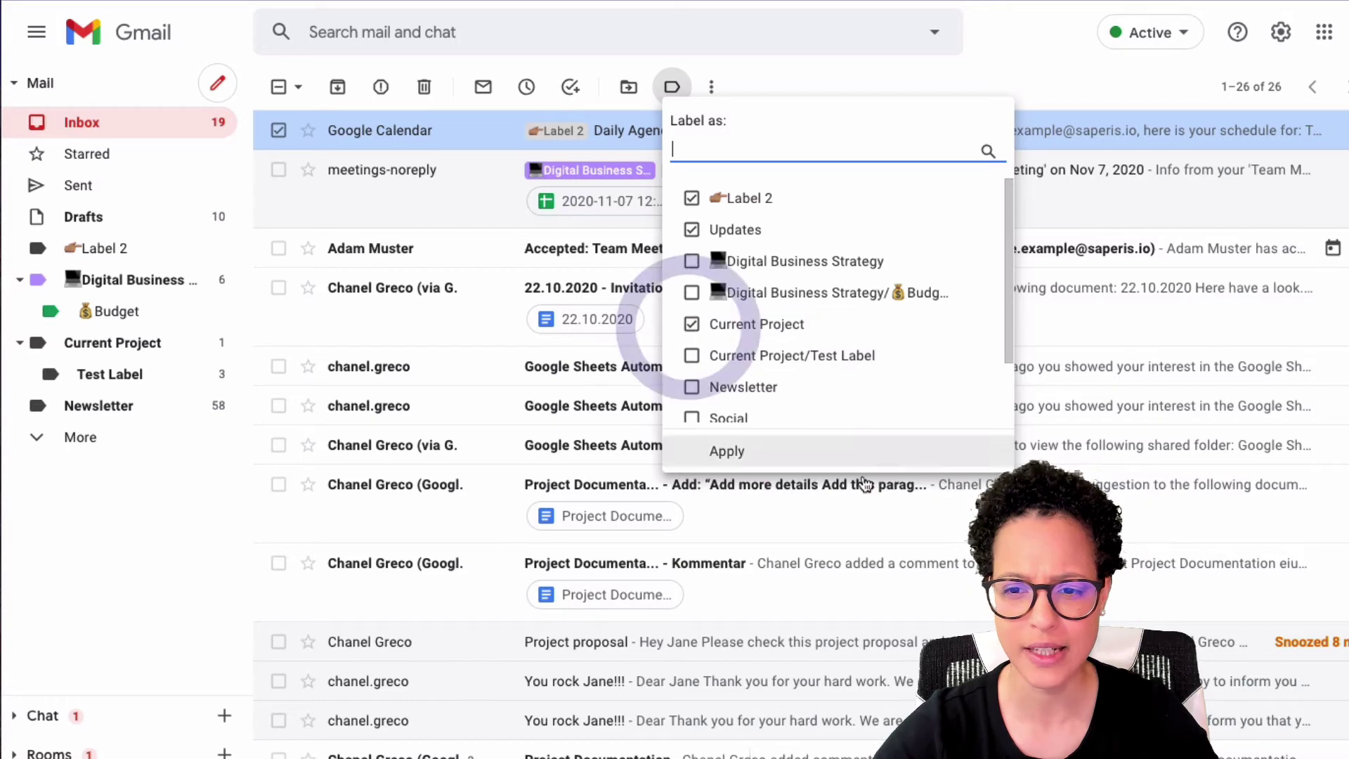
pyautogui.click(748, 451)
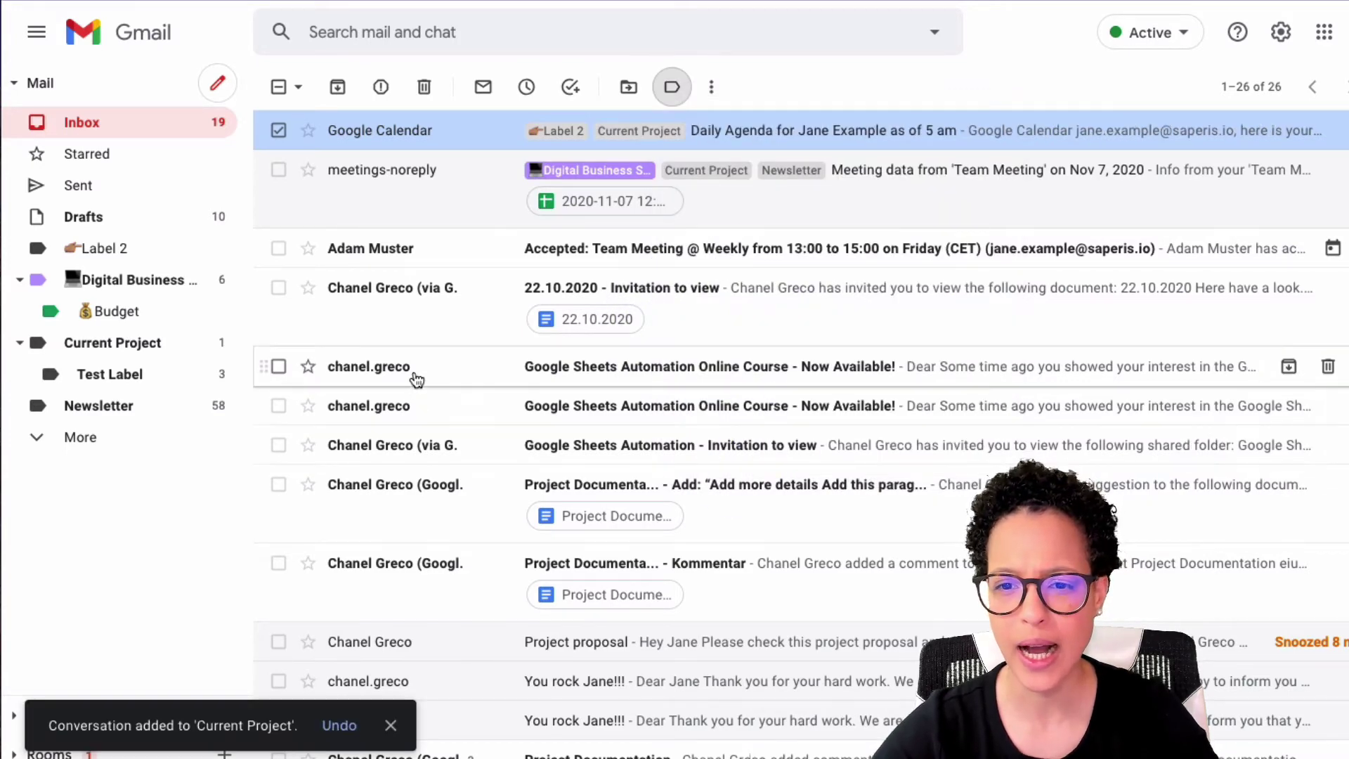
# Step: Add the Digital Business Strategy label to the "Accepted: Team Meeting" email in the inbox
pyautogui.rightClick(446, 256)
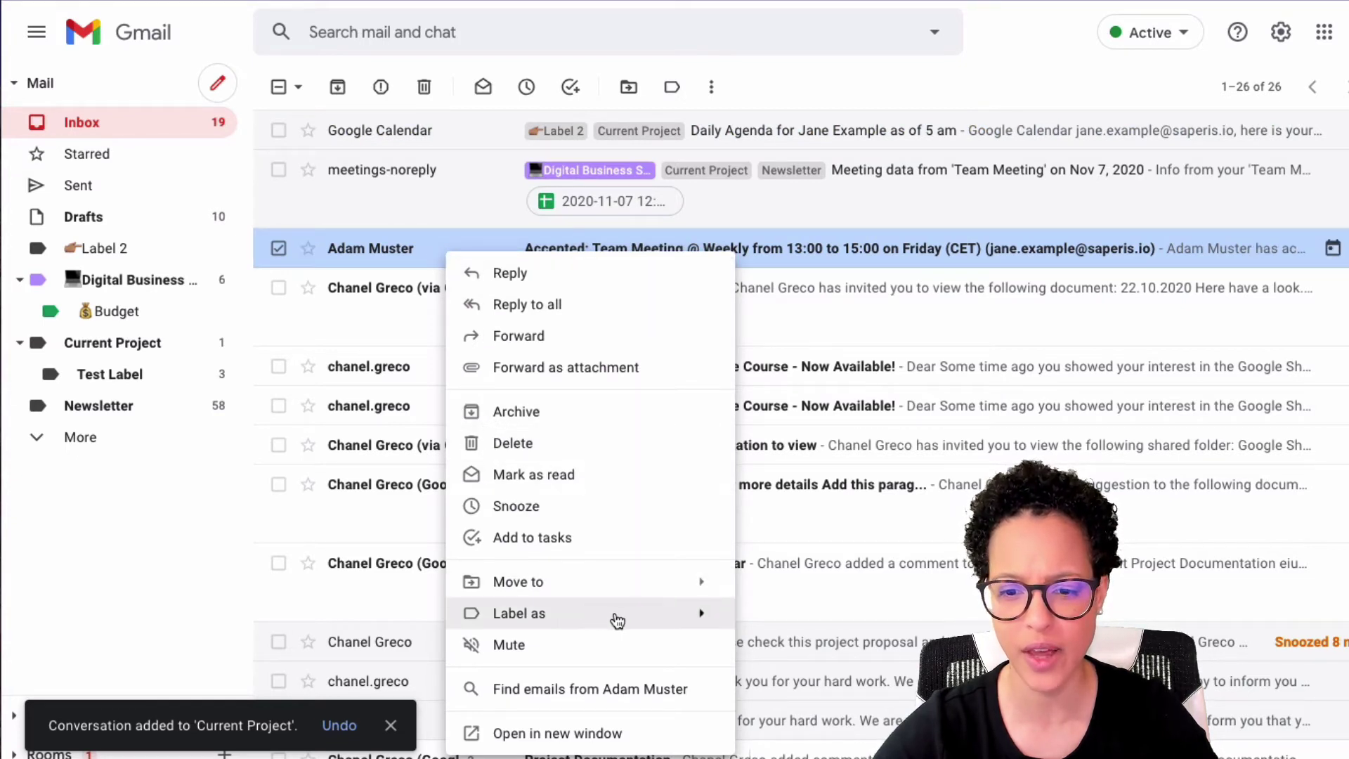
pyautogui.moveTo(696, 617)
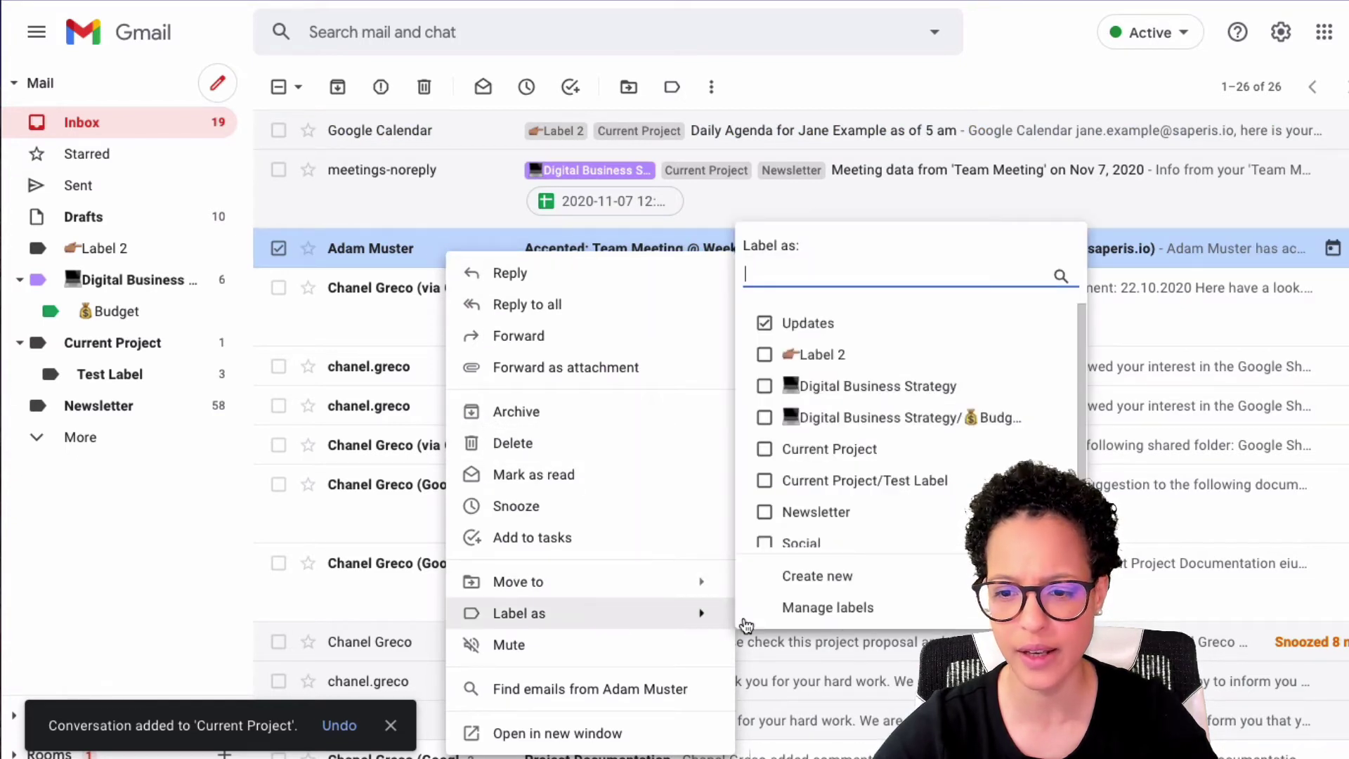
pyautogui.click(764, 386)
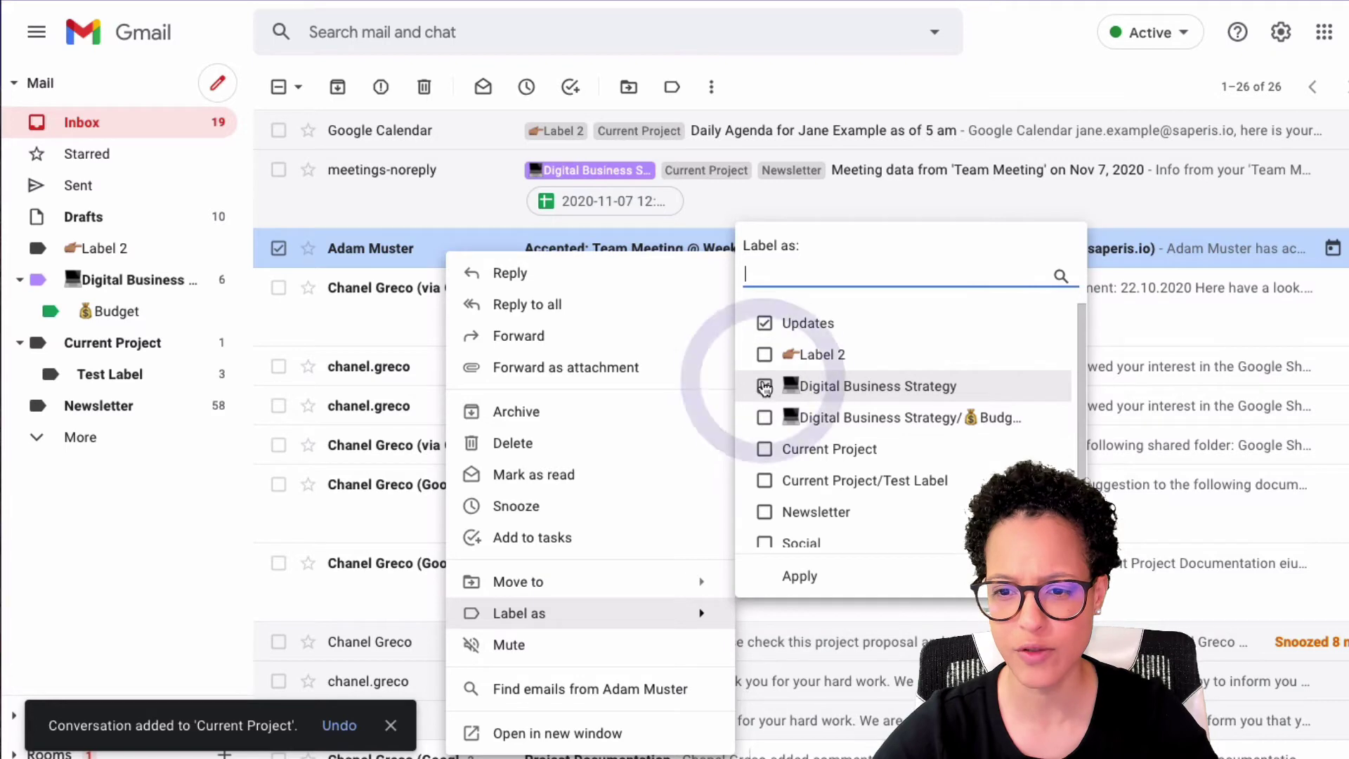
pyautogui.click(841, 578)
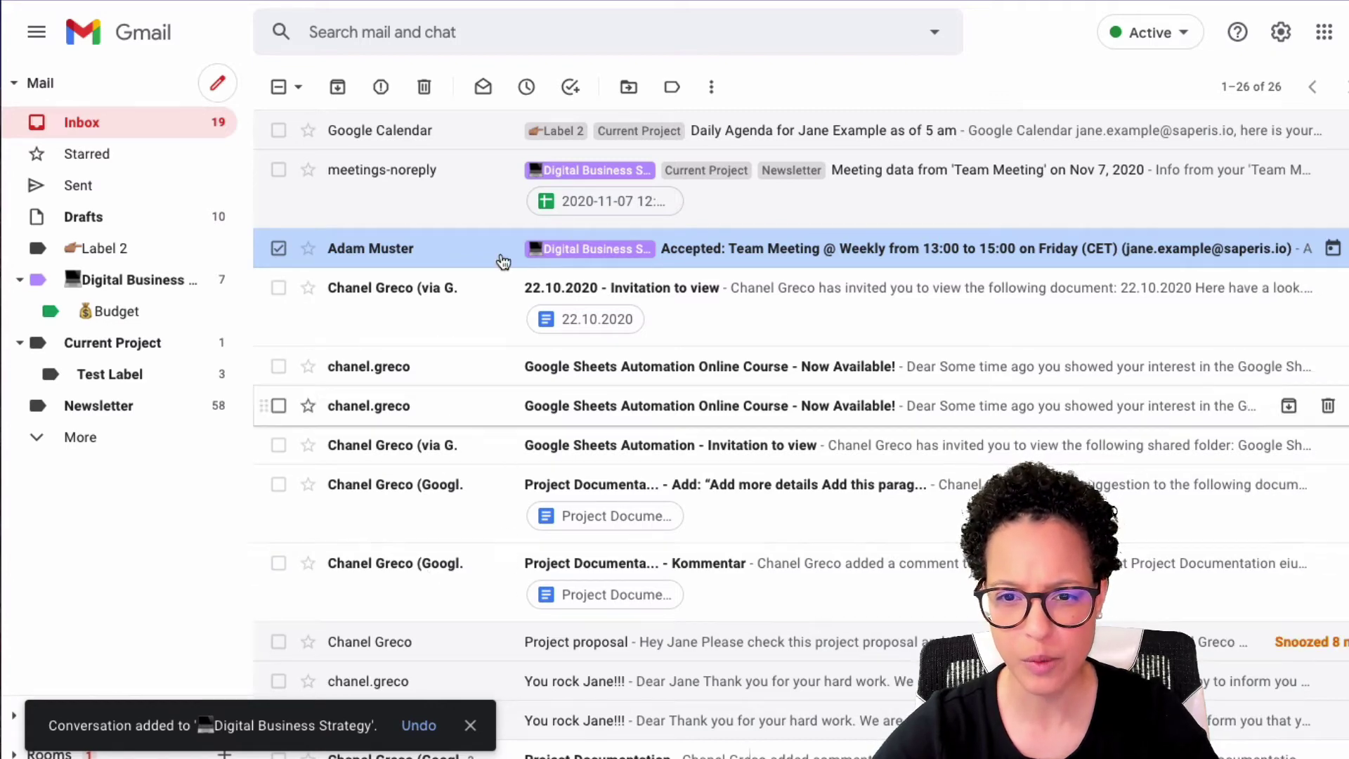
# Step: Open the Google Calendar Daily Agenda email, add the Digital Business Strategy/Budget label to it, and return to the inbox
pyautogui.click(470, 132)
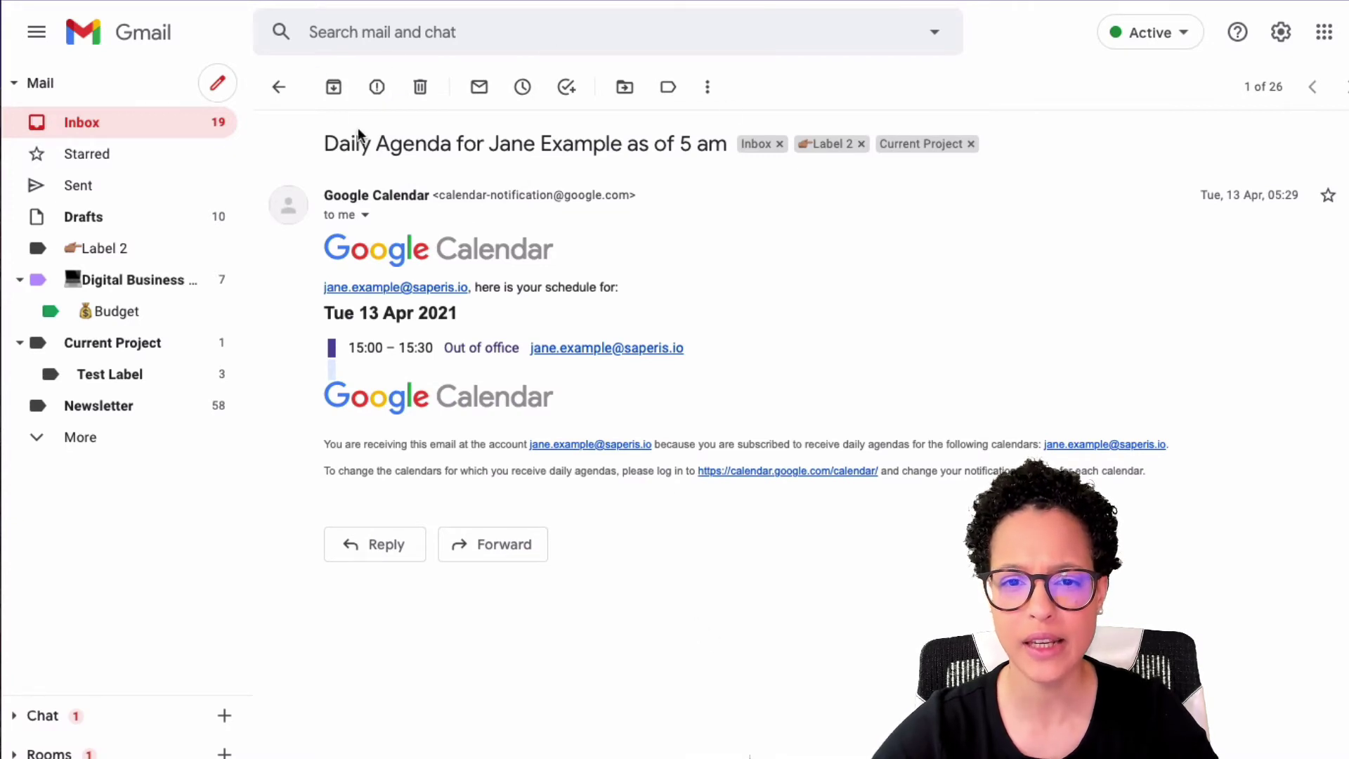
pyautogui.click(668, 87)
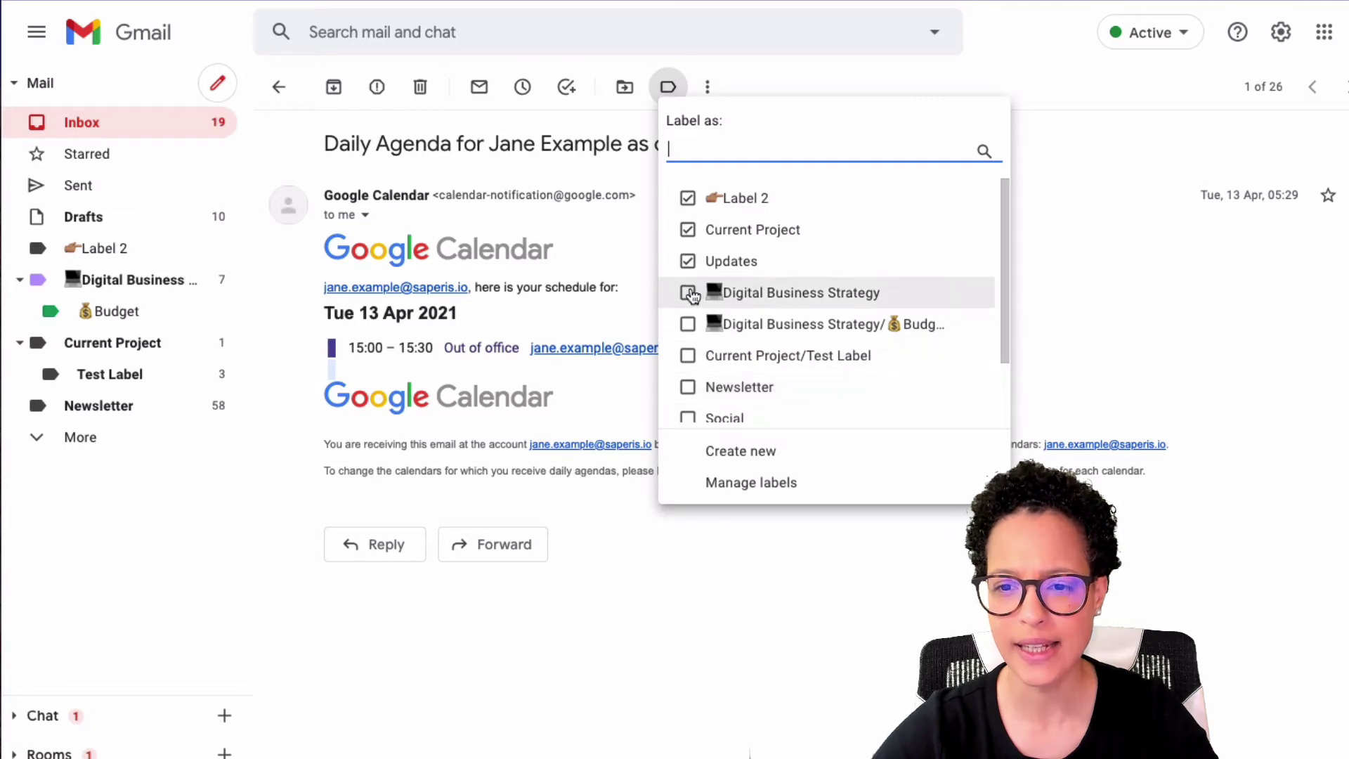
pyautogui.click(688, 323)
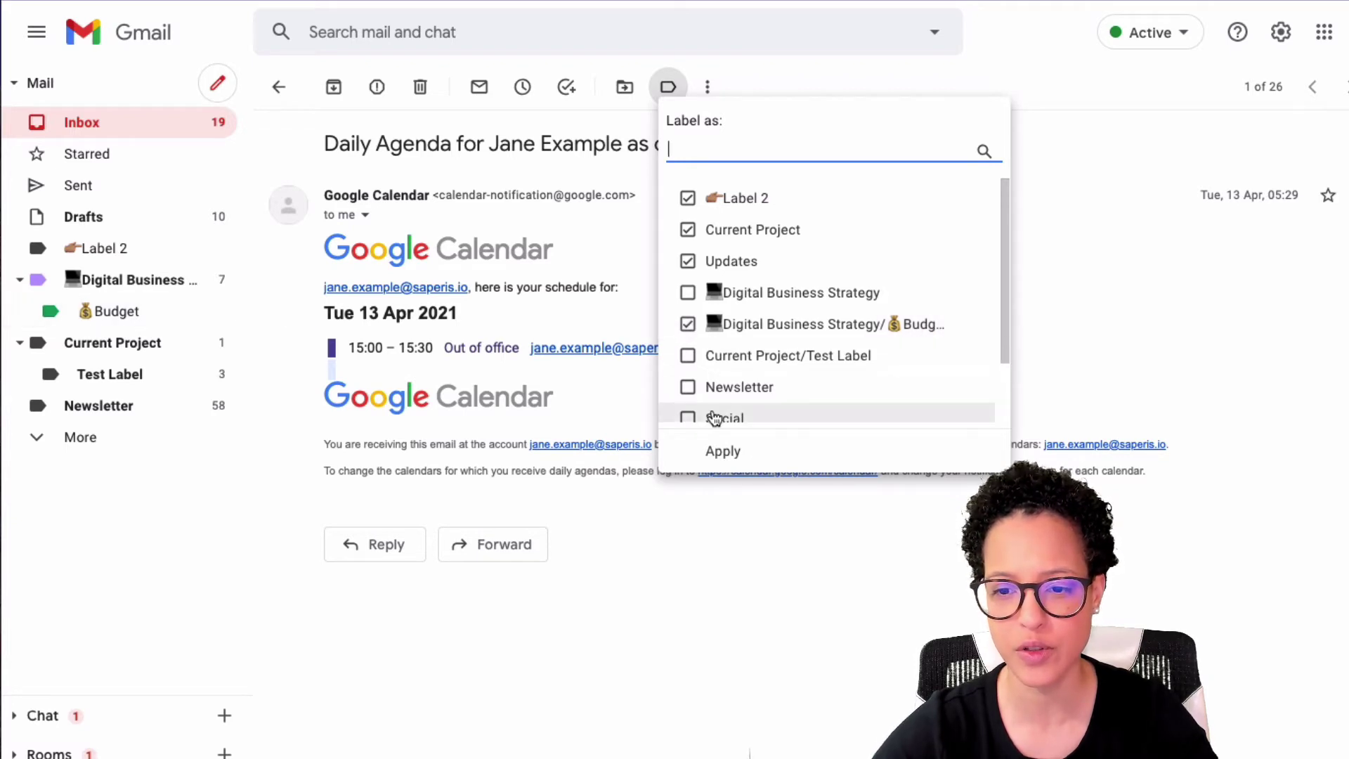
pyautogui.click(724, 454)
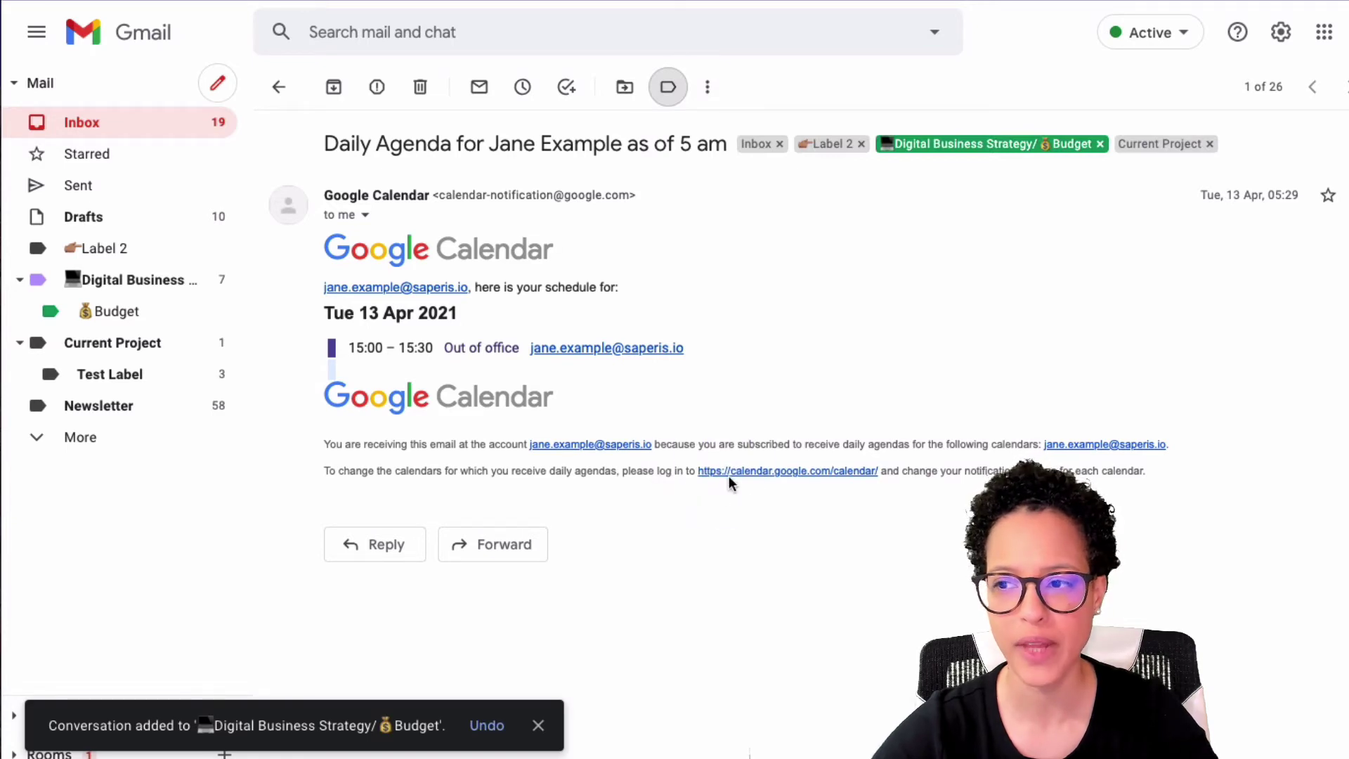
pyautogui.click(280, 92)
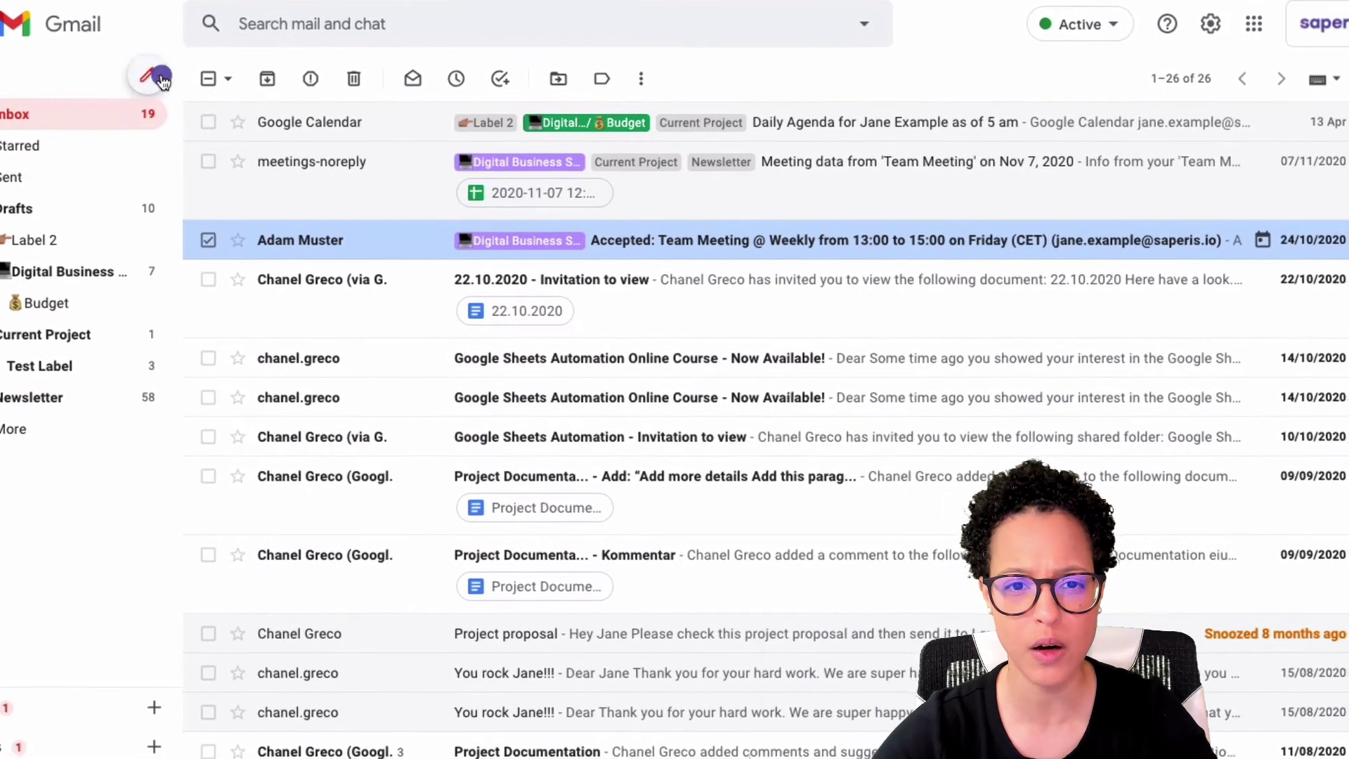
# Step: Compose a new message, enter the colleague as the recipient and set the subject to "labels"
pyautogui.press('c')
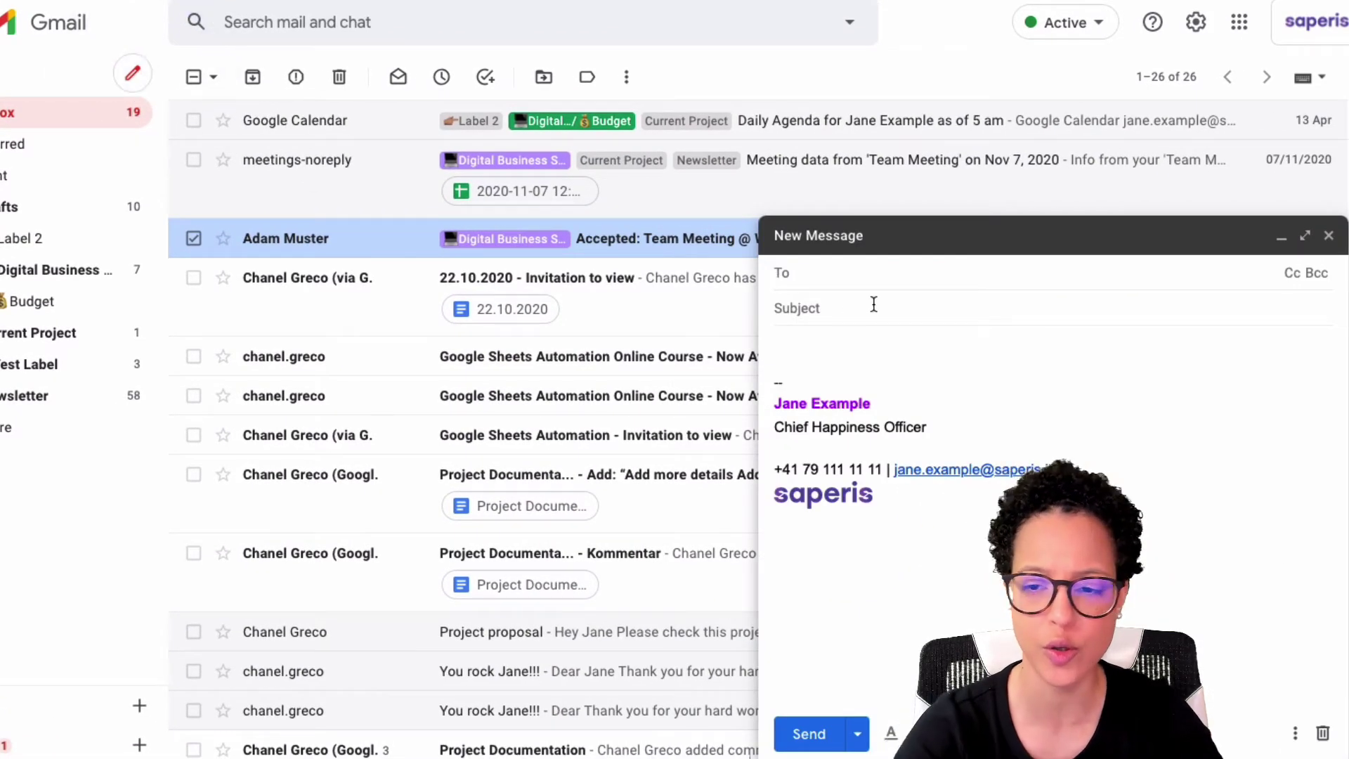
pyautogui.write('ada')
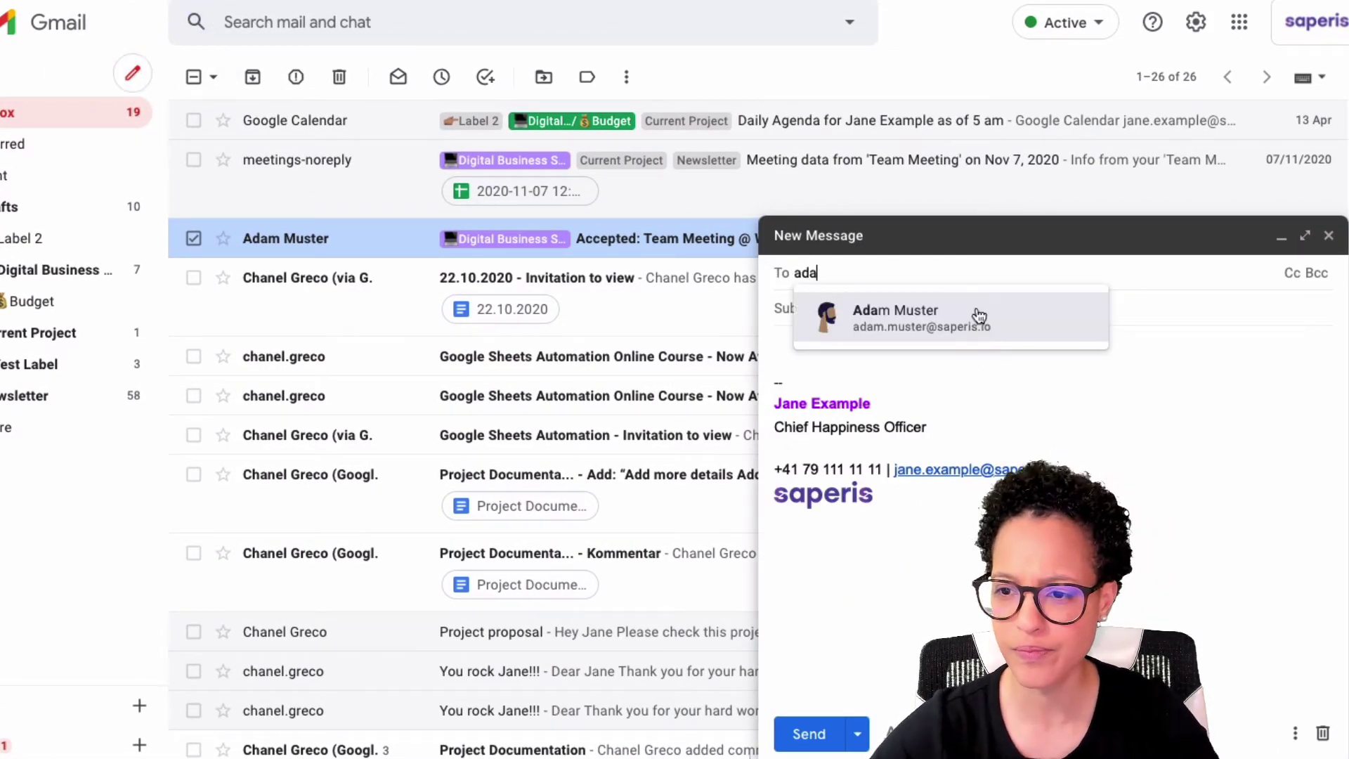
pyautogui.click(845, 305)
pyautogui.write('labels')
# Step: Apply the Digital Business Strategy label to the new message and send it
pyautogui.click(1294, 734)
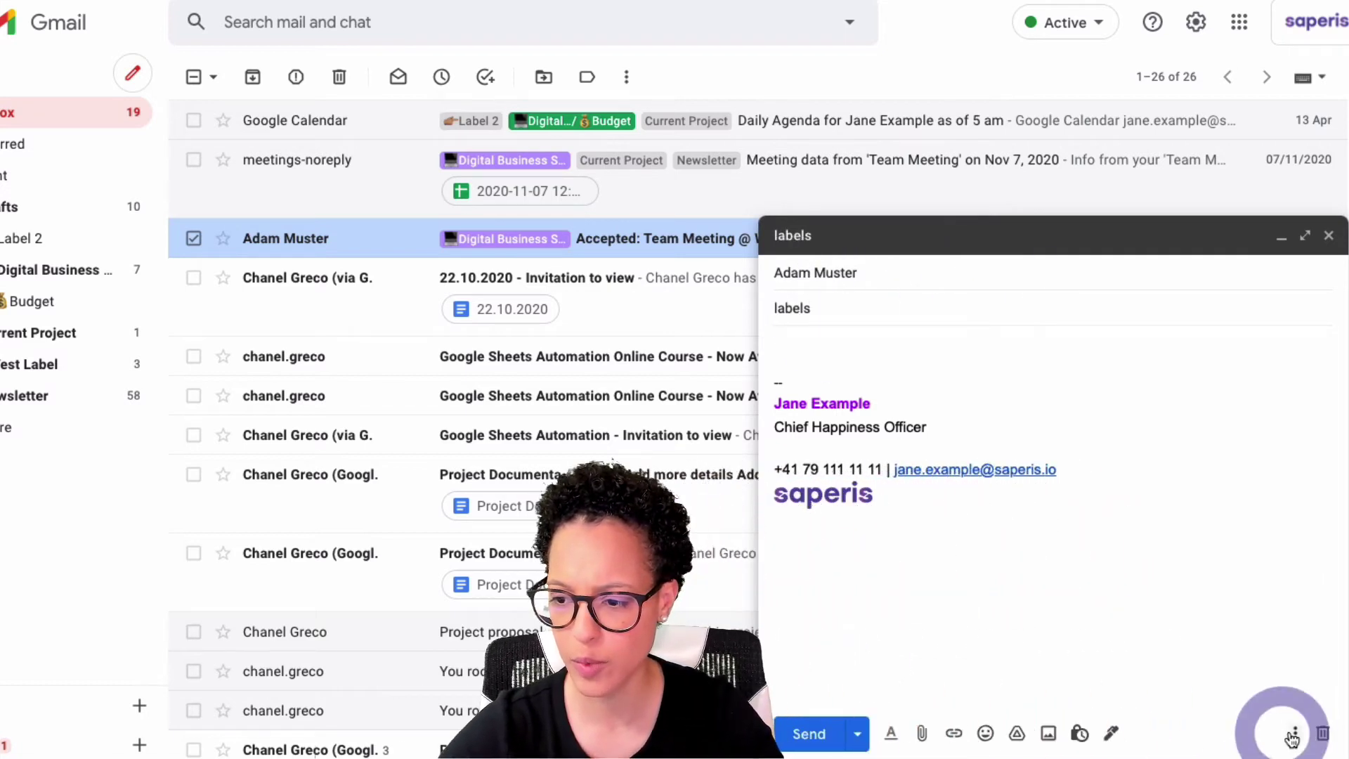
pyautogui.moveTo(1208, 563)
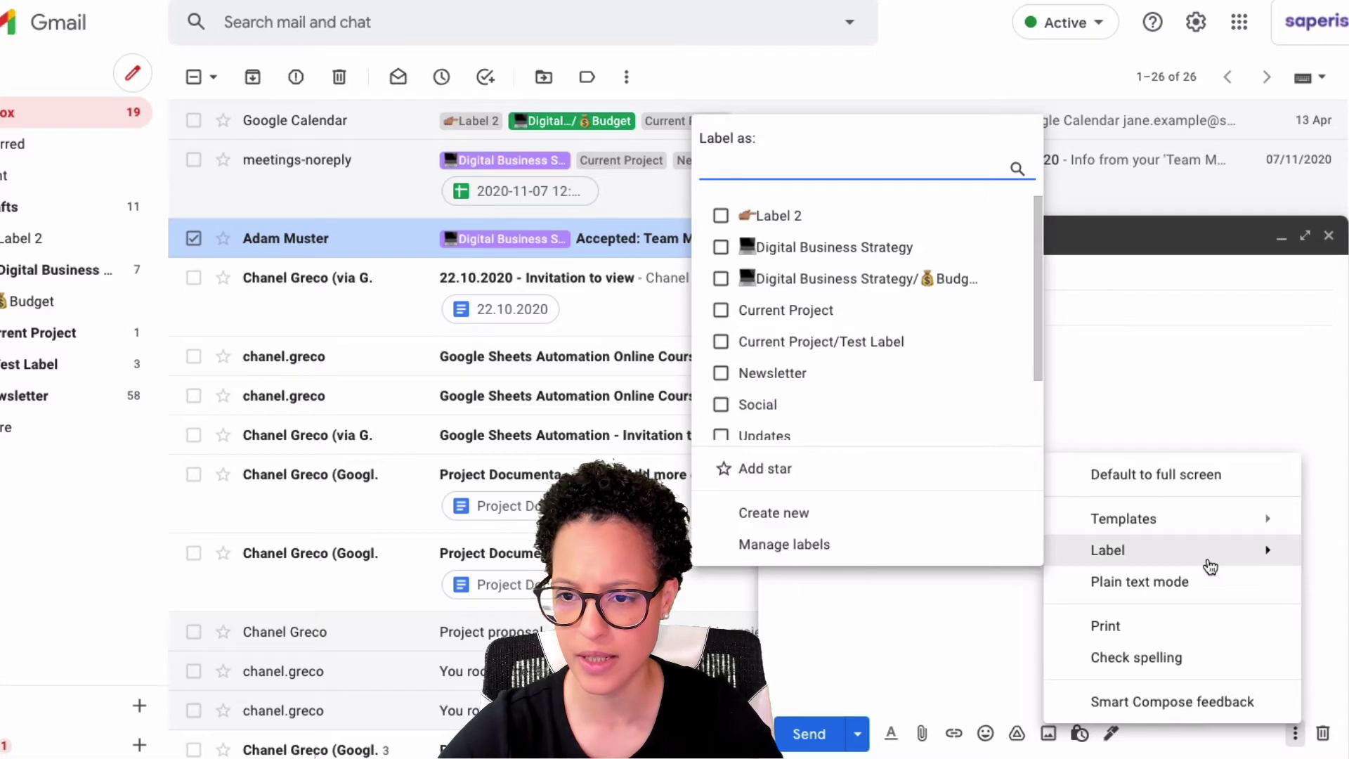
pyautogui.click(724, 250)
pyautogui.click(756, 515)
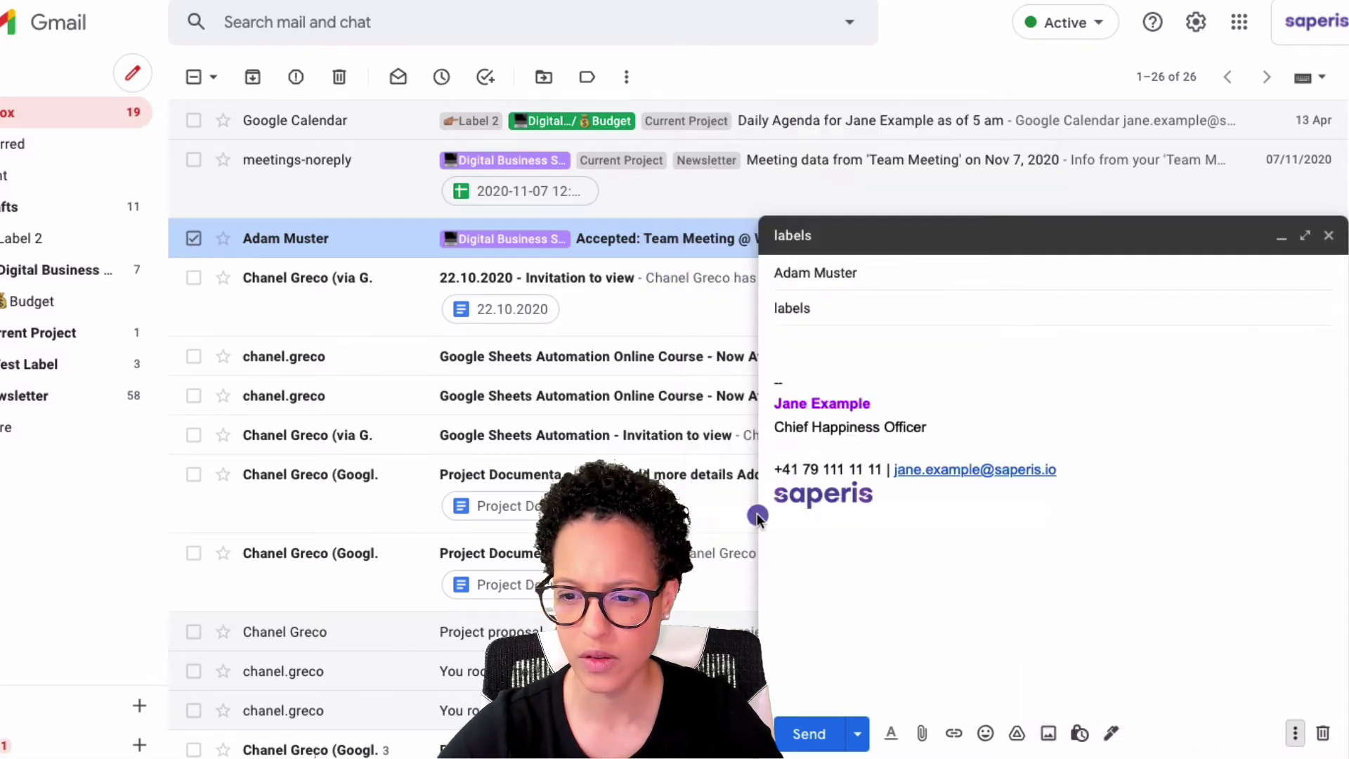
pyautogui.click(812, 735)
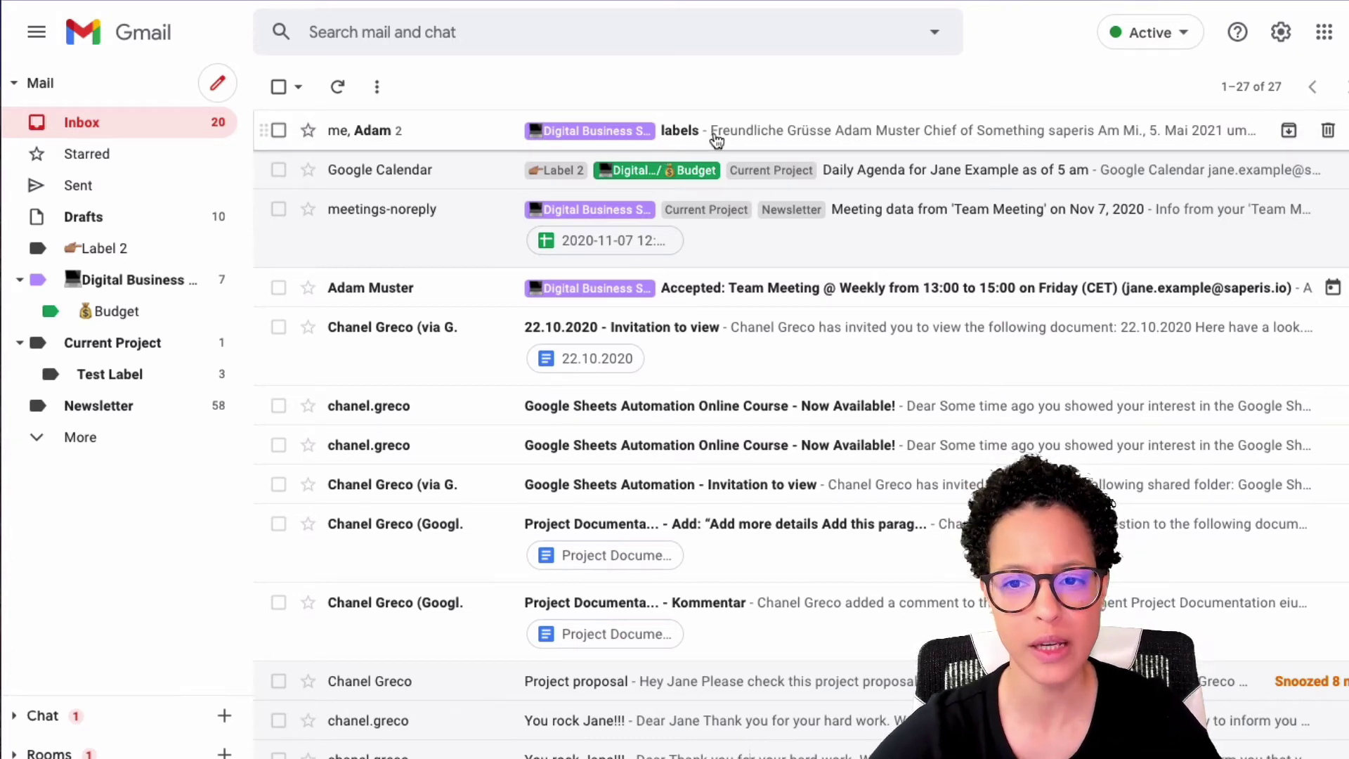
# Step: Open the "labels" conversation and replace its Digital Business Strategy label with Current Project
pyautogui.click(454, 137)
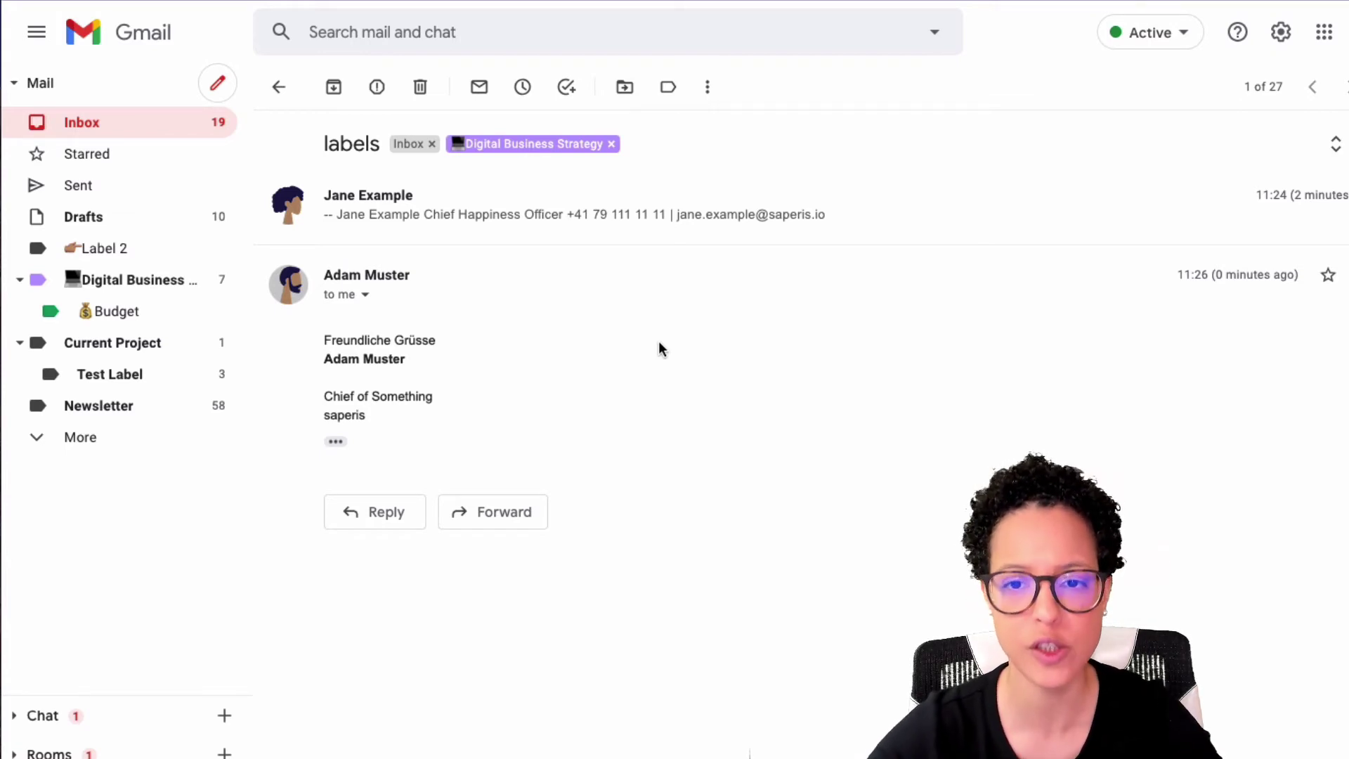
pyautogui.click(665, 88)
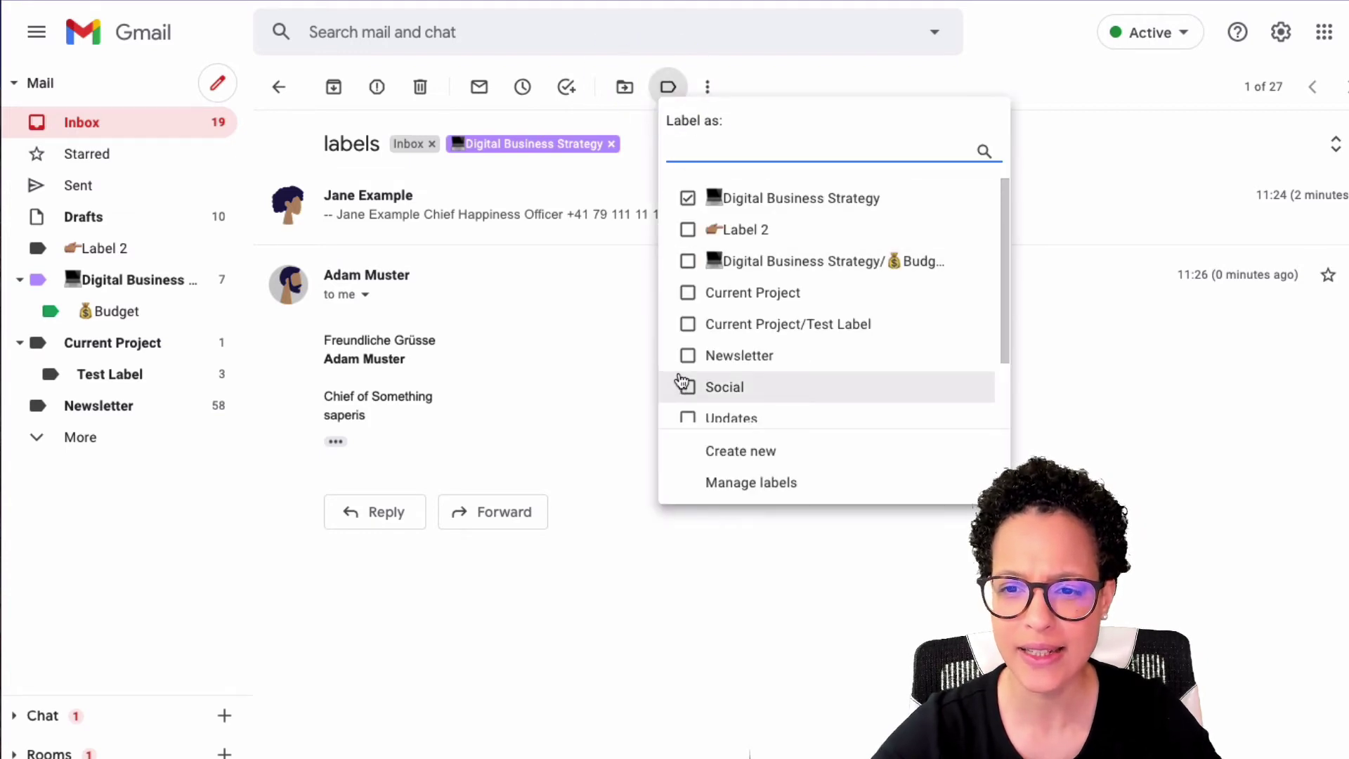
pyautogui.click(688, 296)
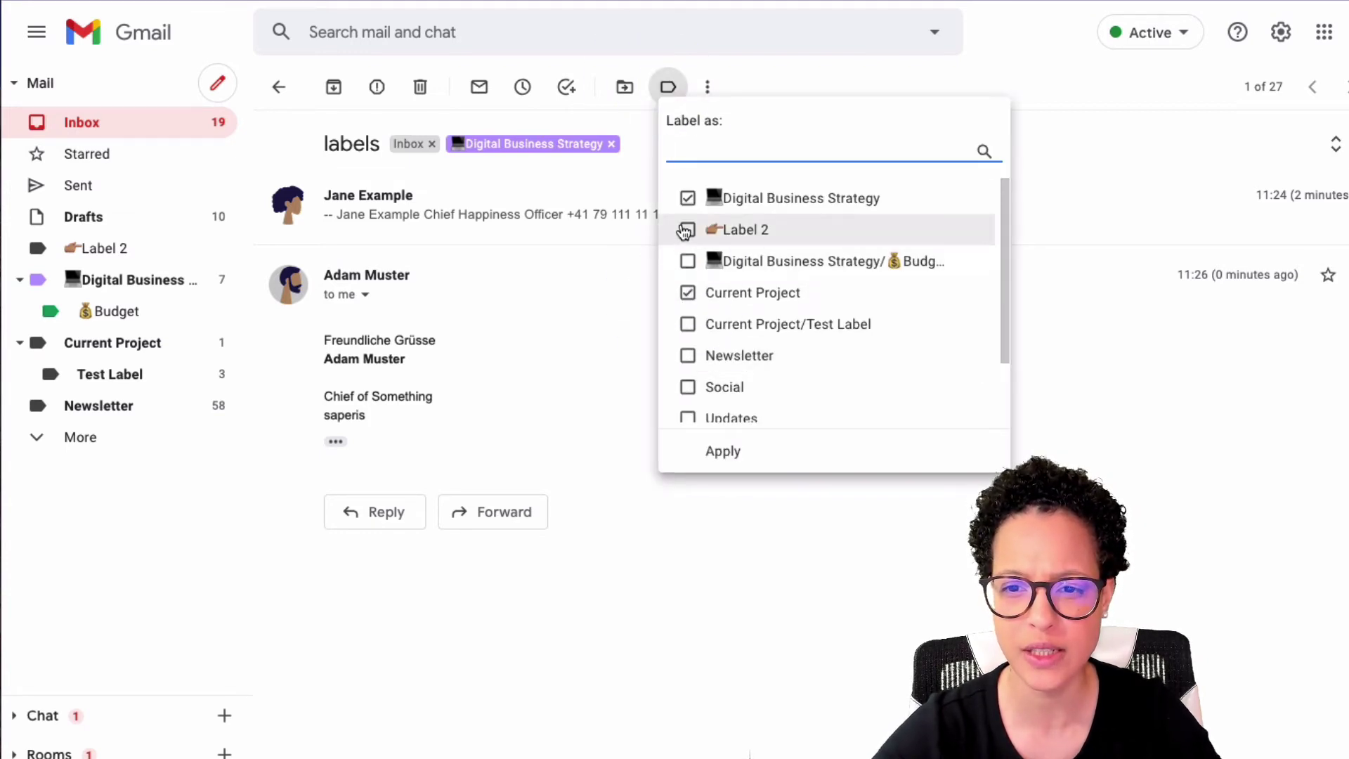
pyautogui.click(688, 199)
pyautogui.click(756, 451)
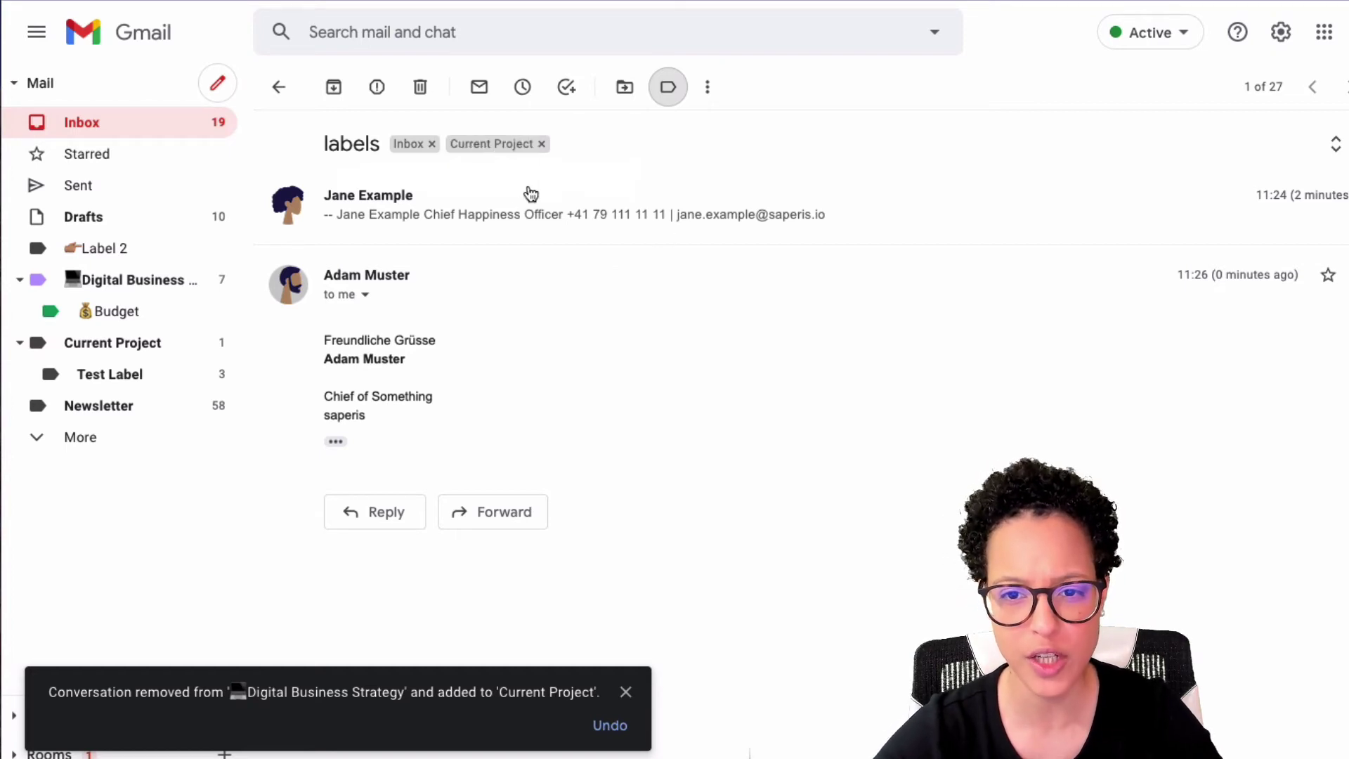
# Step: Remove the Current Project label from the open "labels" conversation and return to the inbox
pyautogui.click(542, 144)
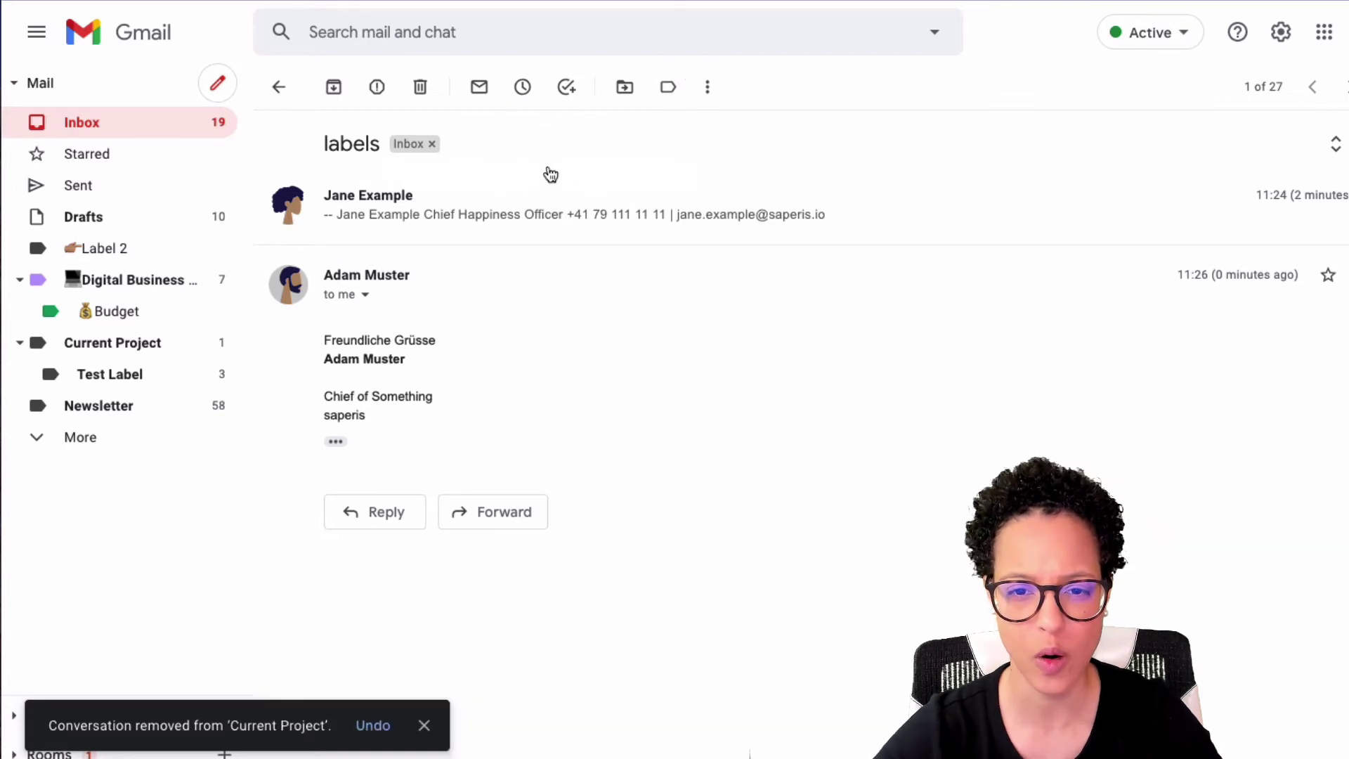
pyautogui.click(279, 86)
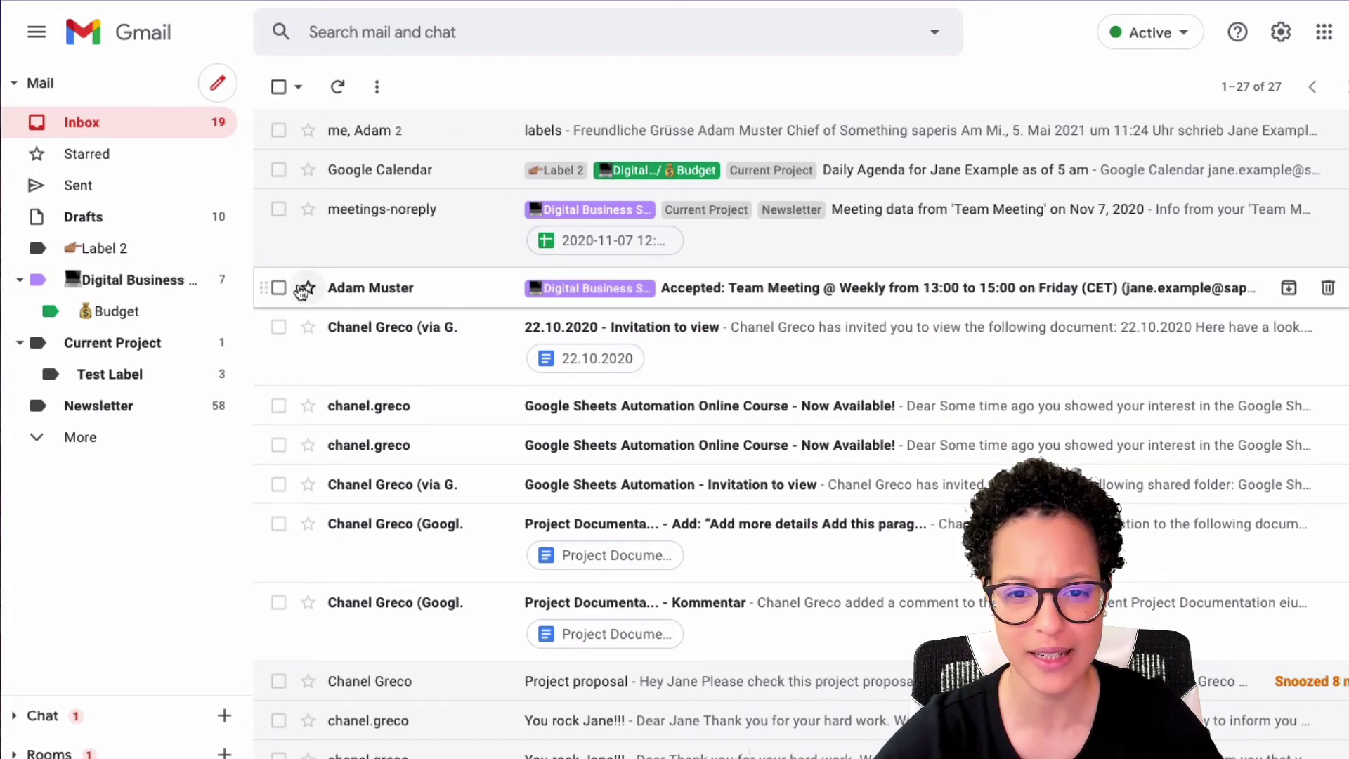
# Step: Replace the Digital Business Strategy label with Newsletter on the "Accepted: Team Meeting" email in the inbox
pyautogui.rightClick(470, 294)
pyautogui.moveTo(674, 646)
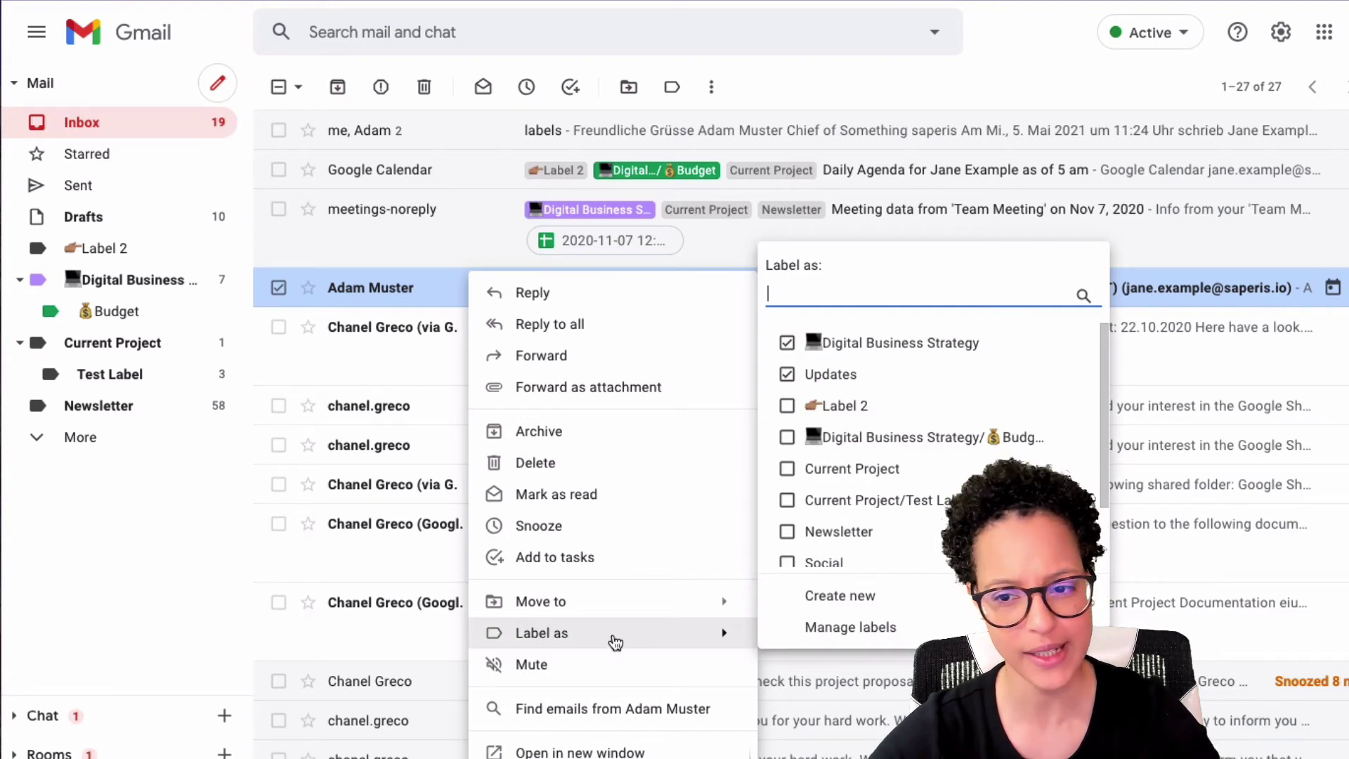
pyautogui.click(787, 342)
pyautogui.click(787, 531)
pyautogui.click(895, 604)
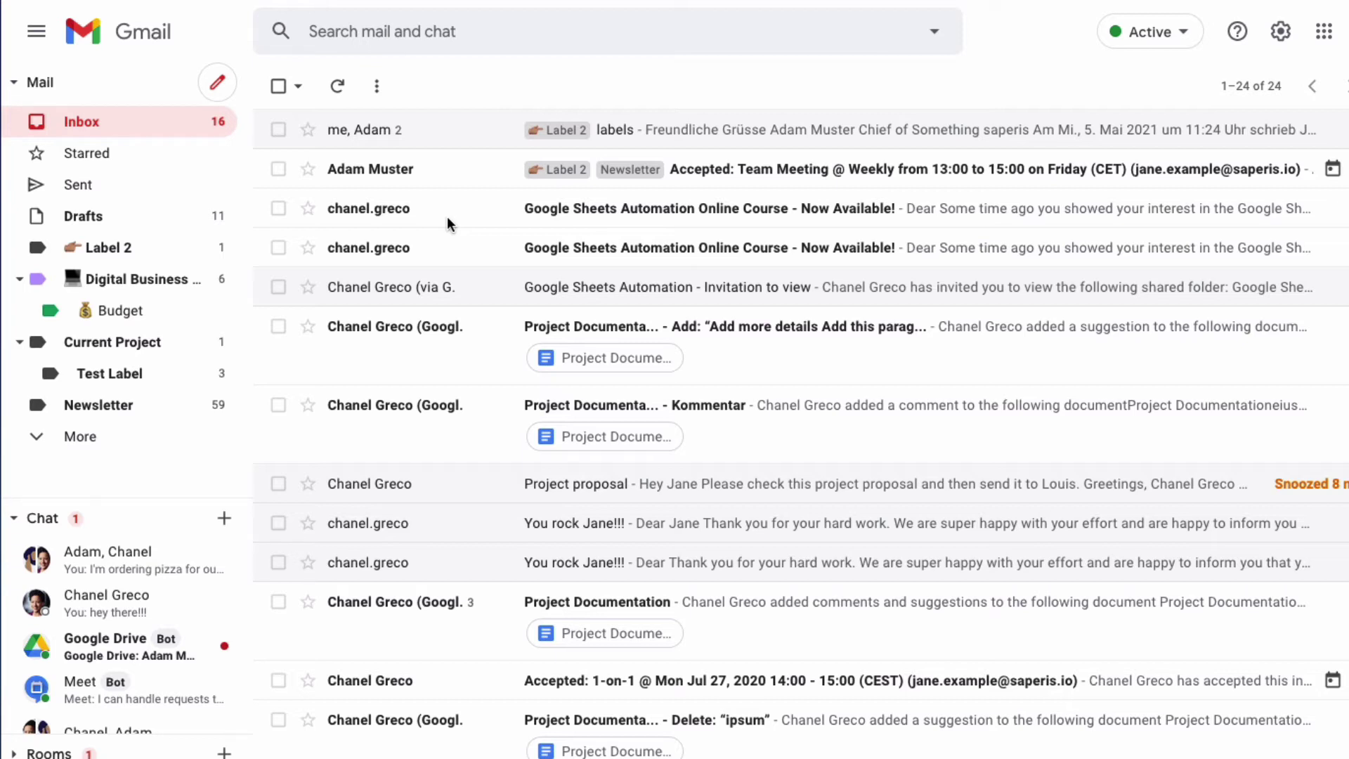
# Step: Move the "Google Sheets Automation - Invitation to view" email out of the inbox to Label 2, and open that label's list
pyautogui.click(279, 287)
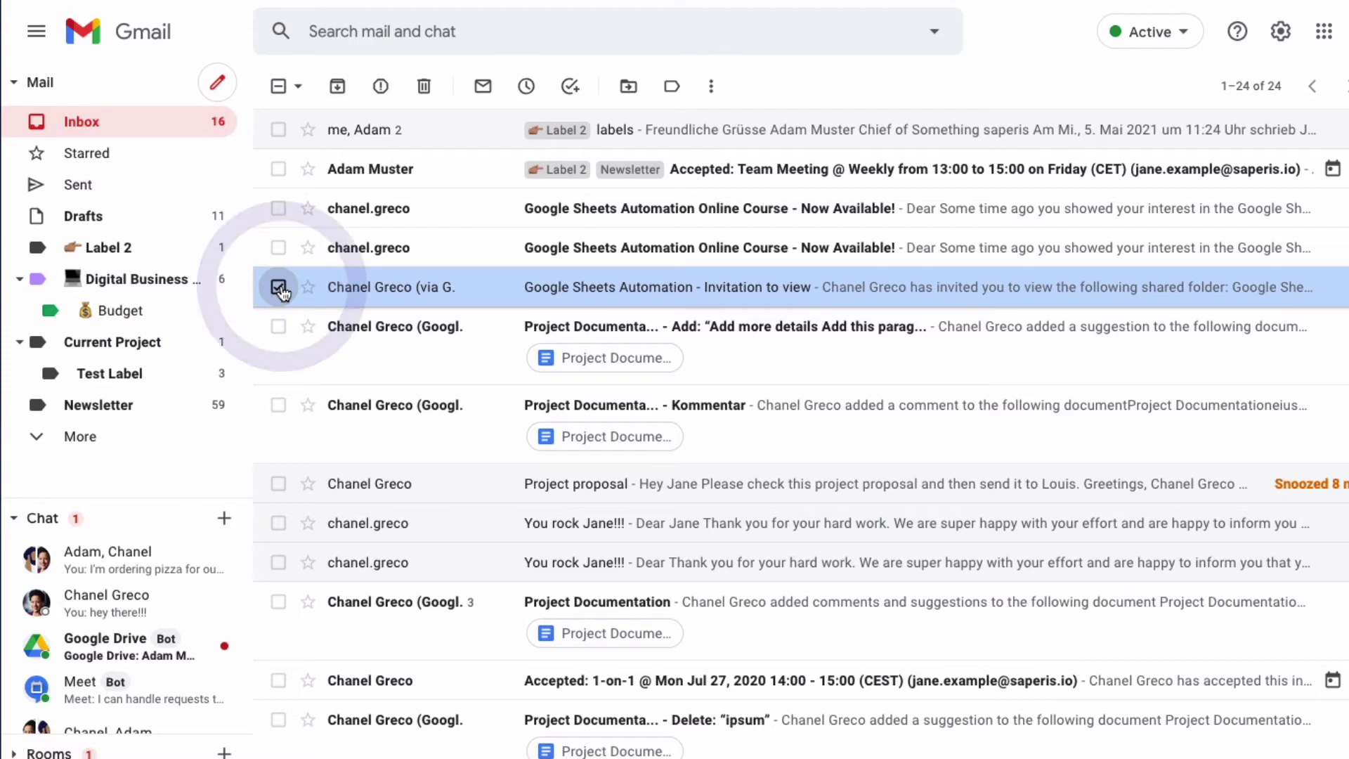
pyautogui.click(625, 87)
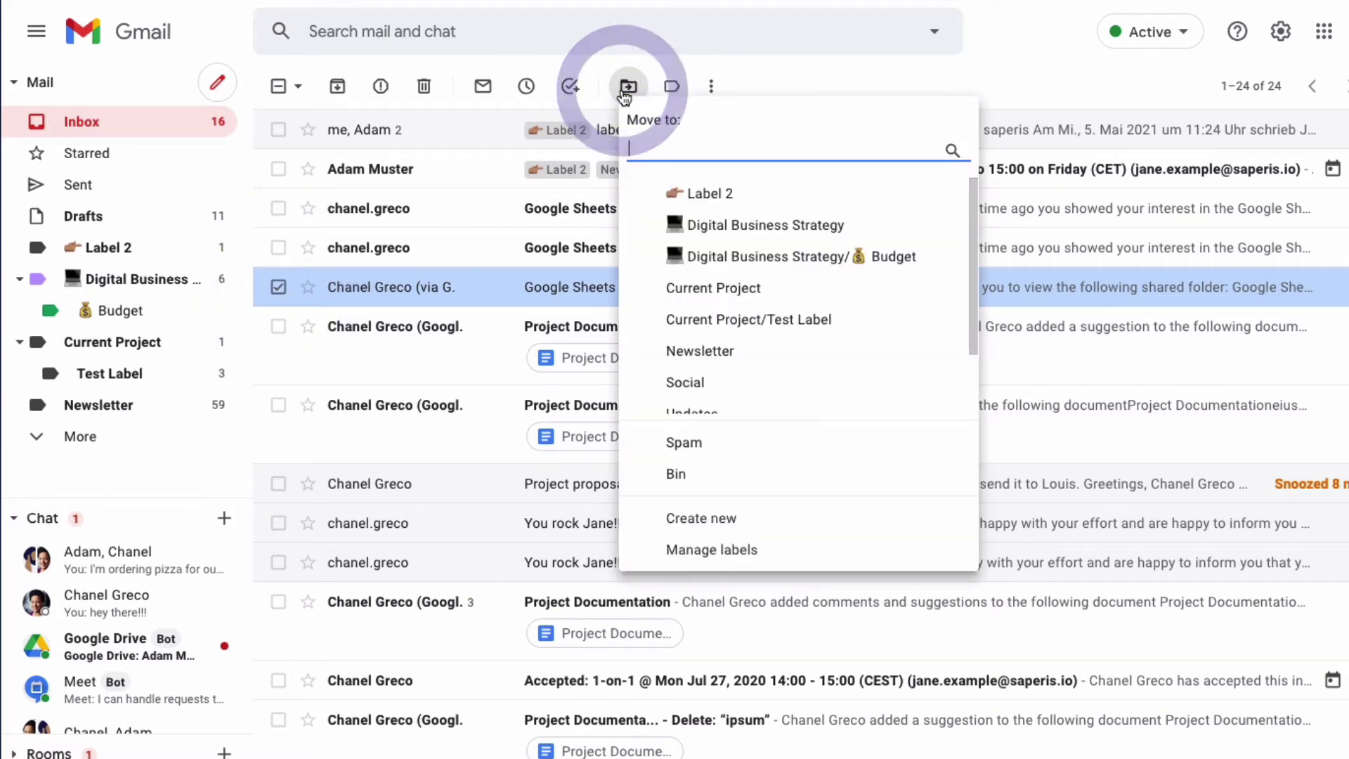
pyautogui.click(776, 200)
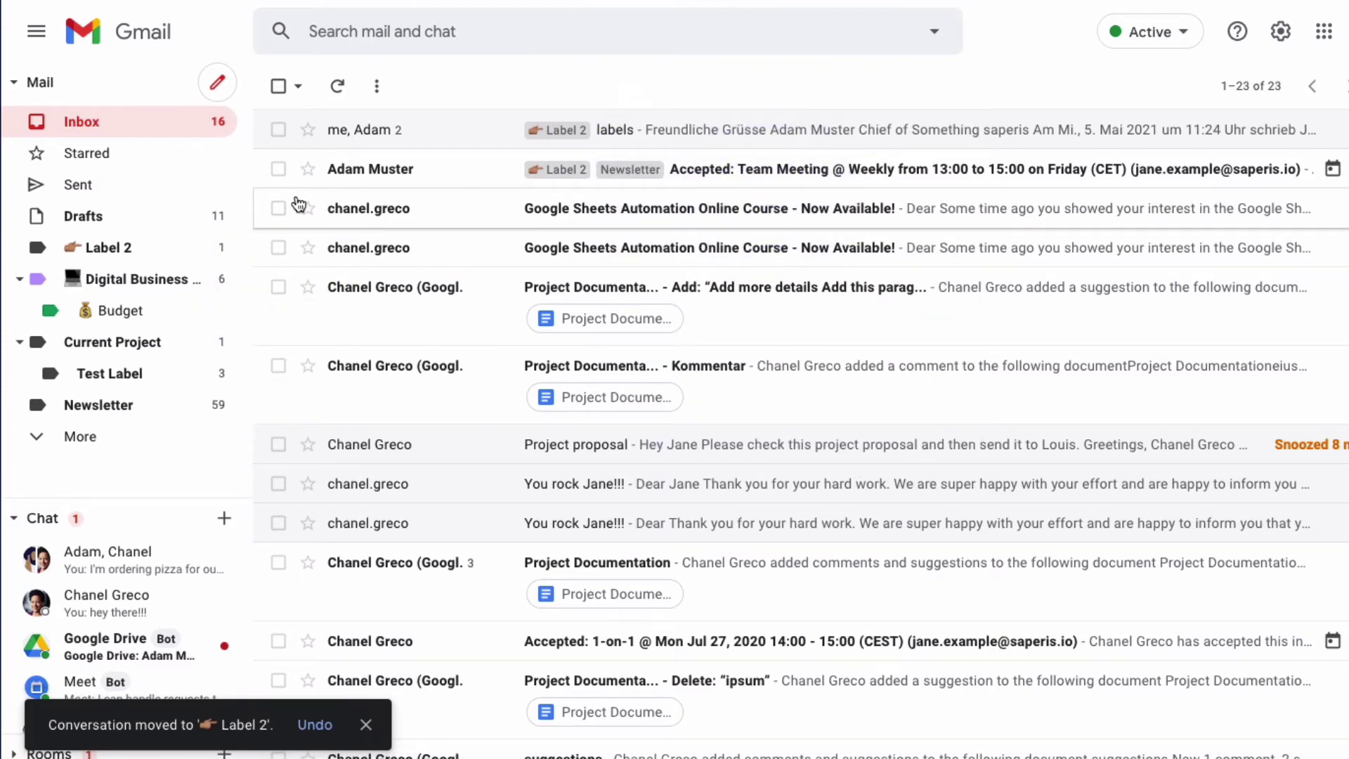
pyautogui.click(139, 248)
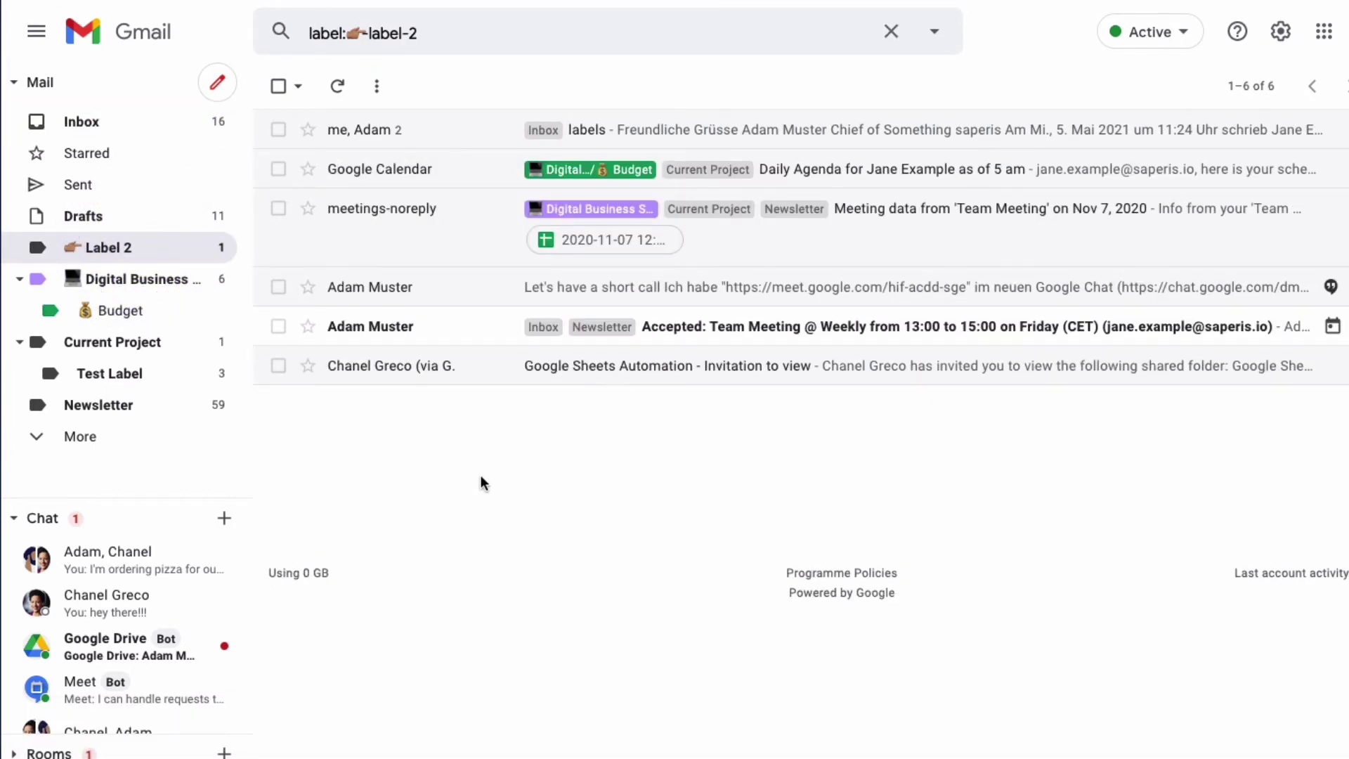
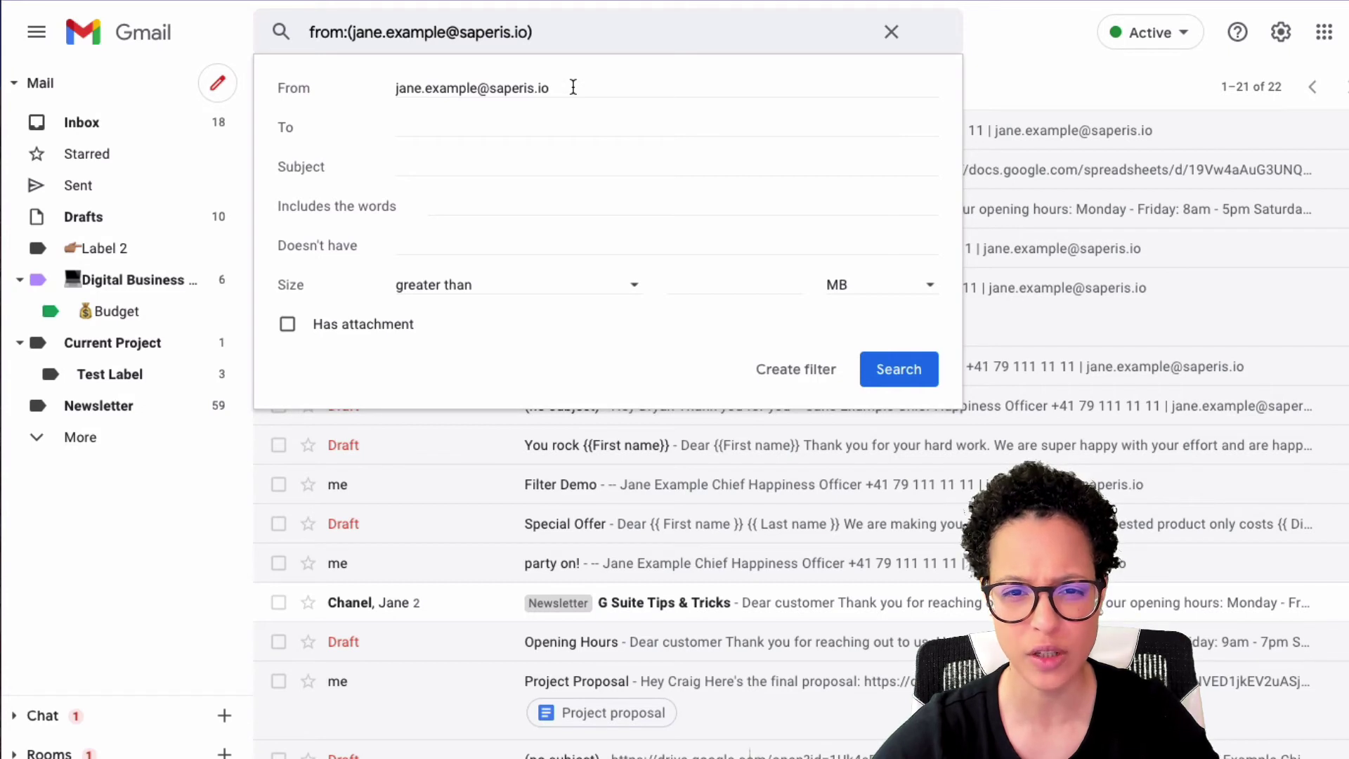
# Step: Replace the sender criterion with the colleague's e-mail address and continue to the filter's actions
pyautogui.moveTo(573, 87); pyautogui.dragTo(322, 85)
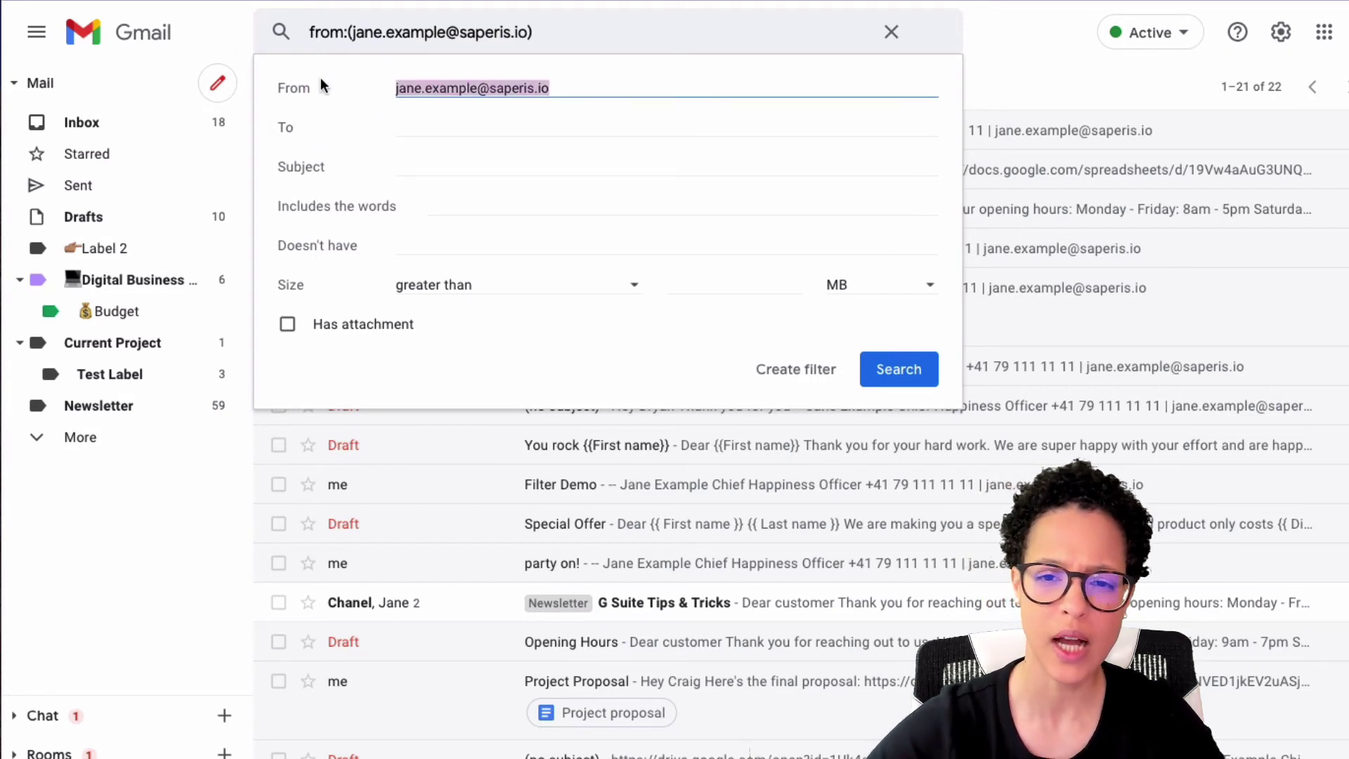
pyautogui.click(471, 88)
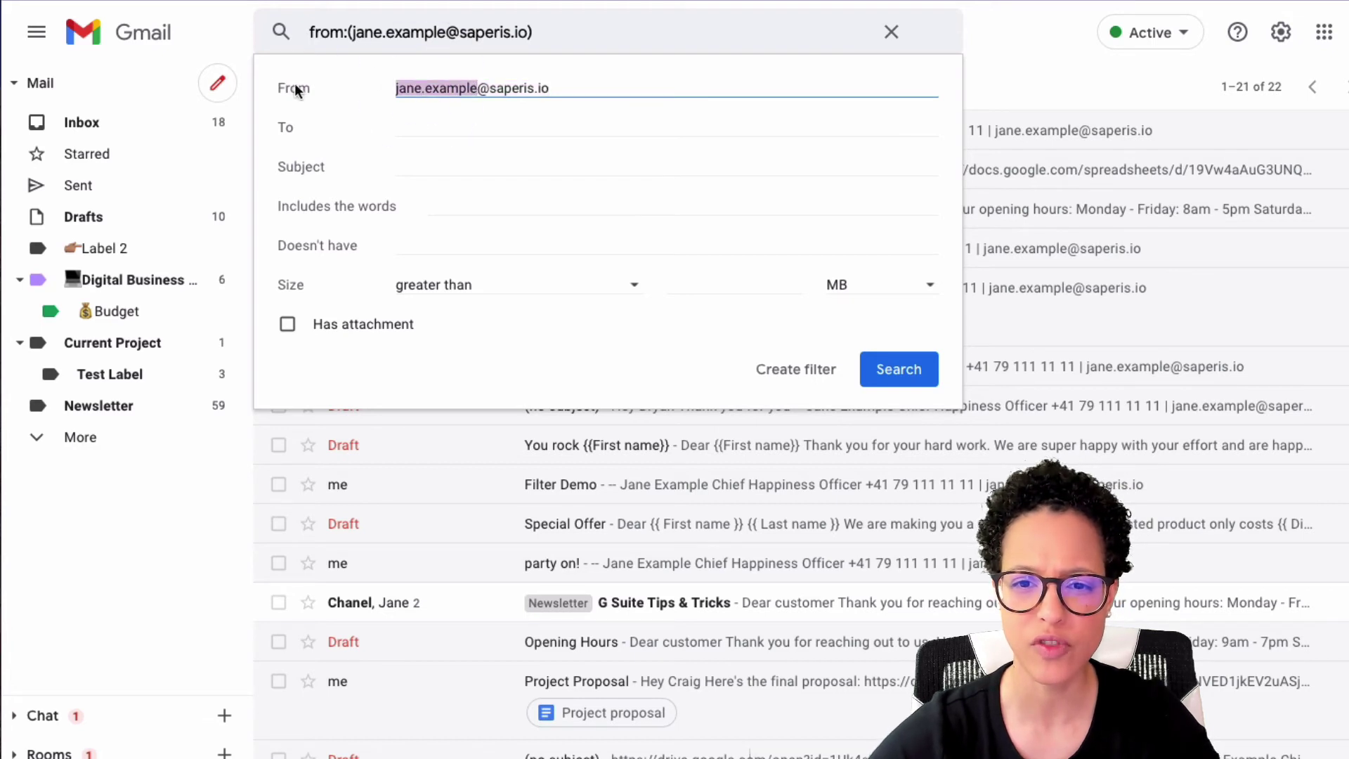
pyautogui.moveTo(378, 86); pyautogui.dragTo(267, 79)
pyautogui.write('adam.muster')
pyautogui.click(507, 130)
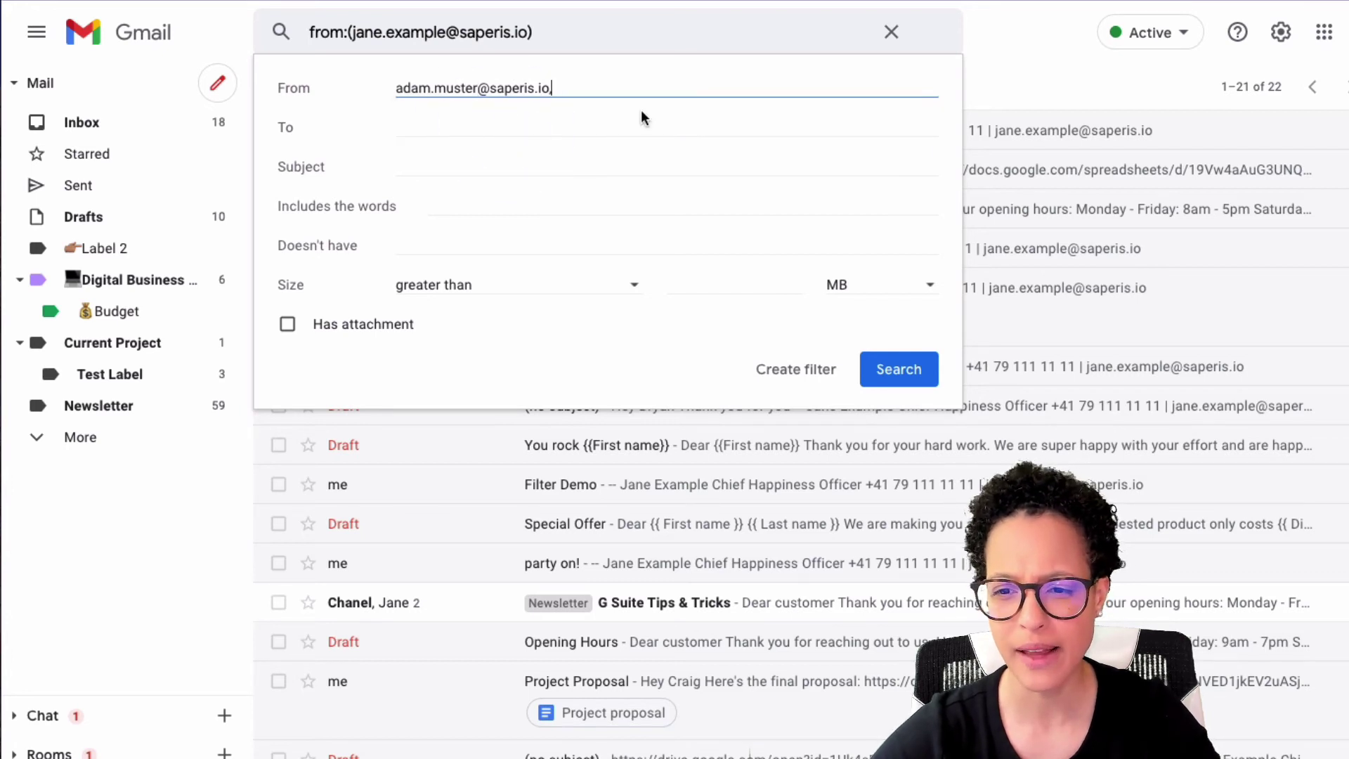
pyautogui.click(802, 377)
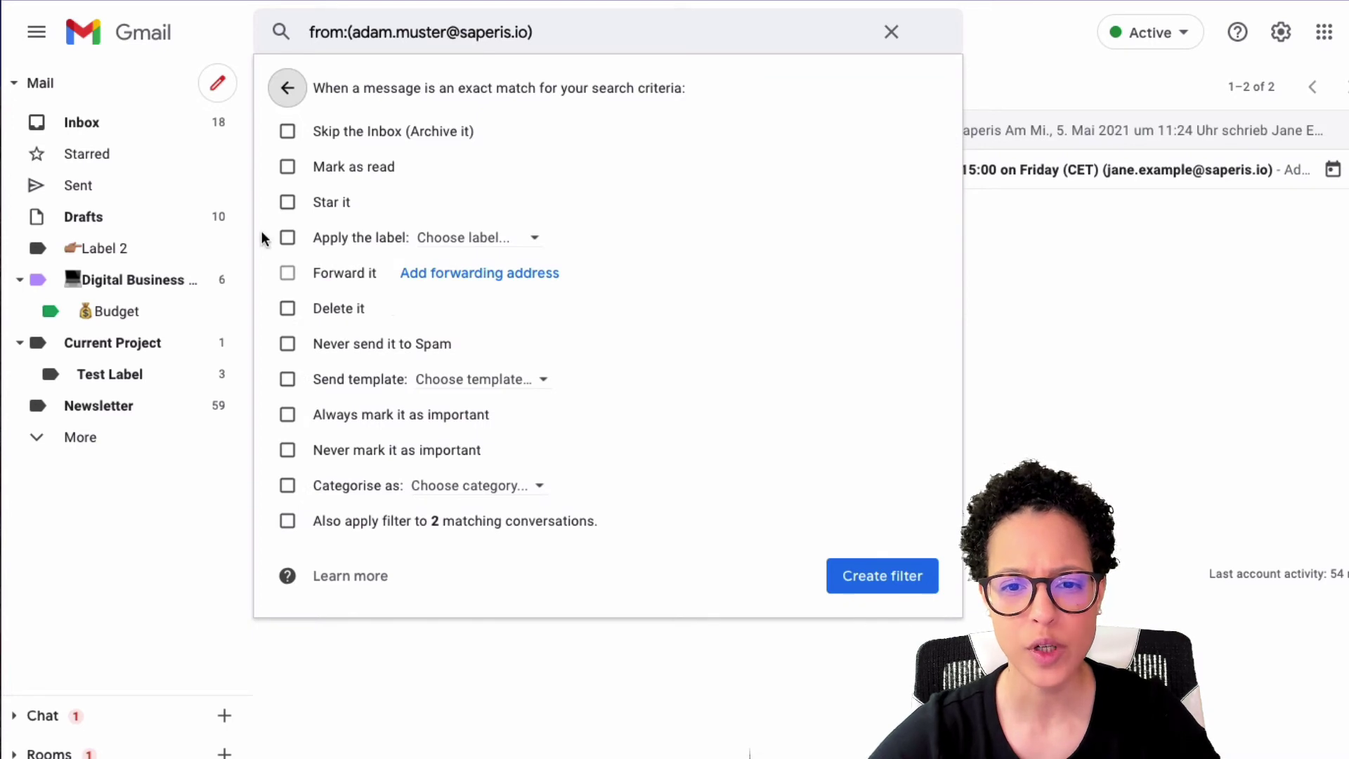
# Step: Set the filter to apply Label 2 to matching messages
pyautogui.click(289, 236)
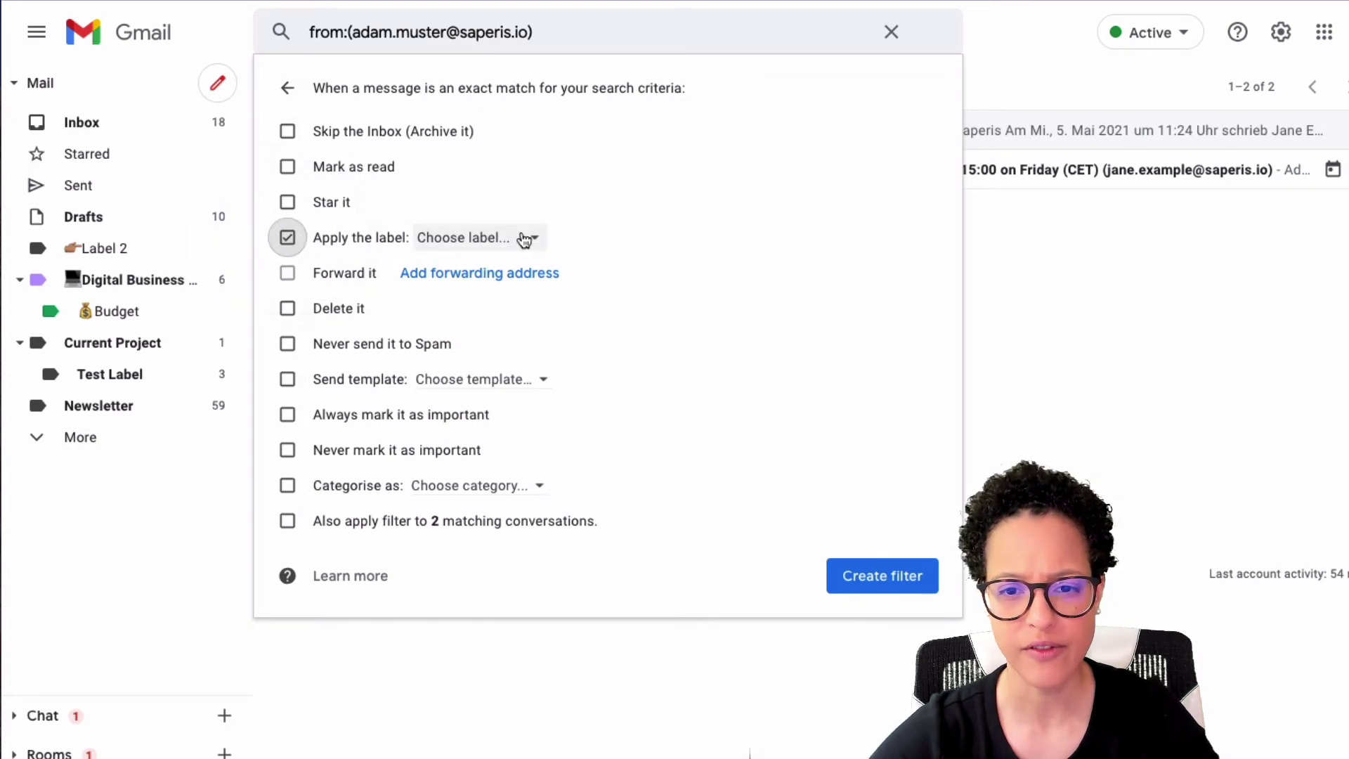
pyautogui.click(524, 238)
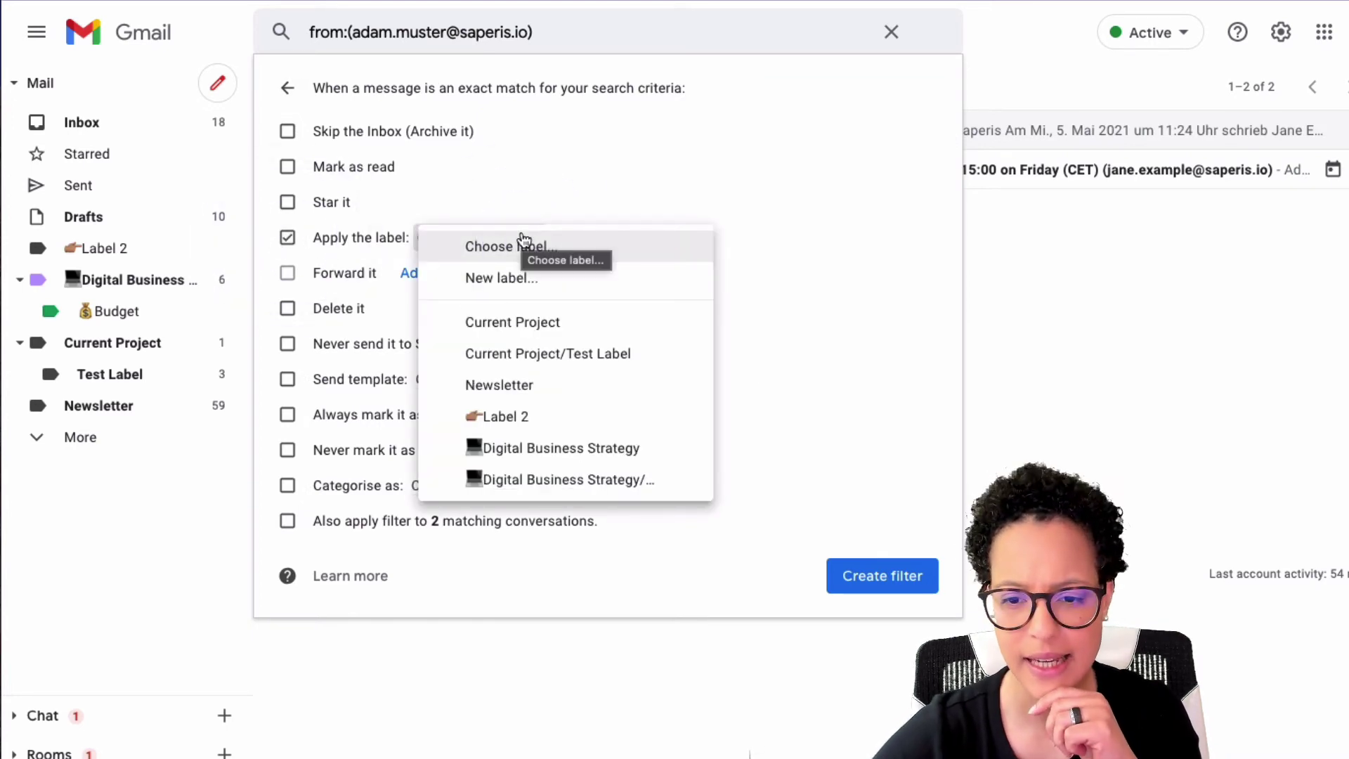
pyautogui.click(542, 422)
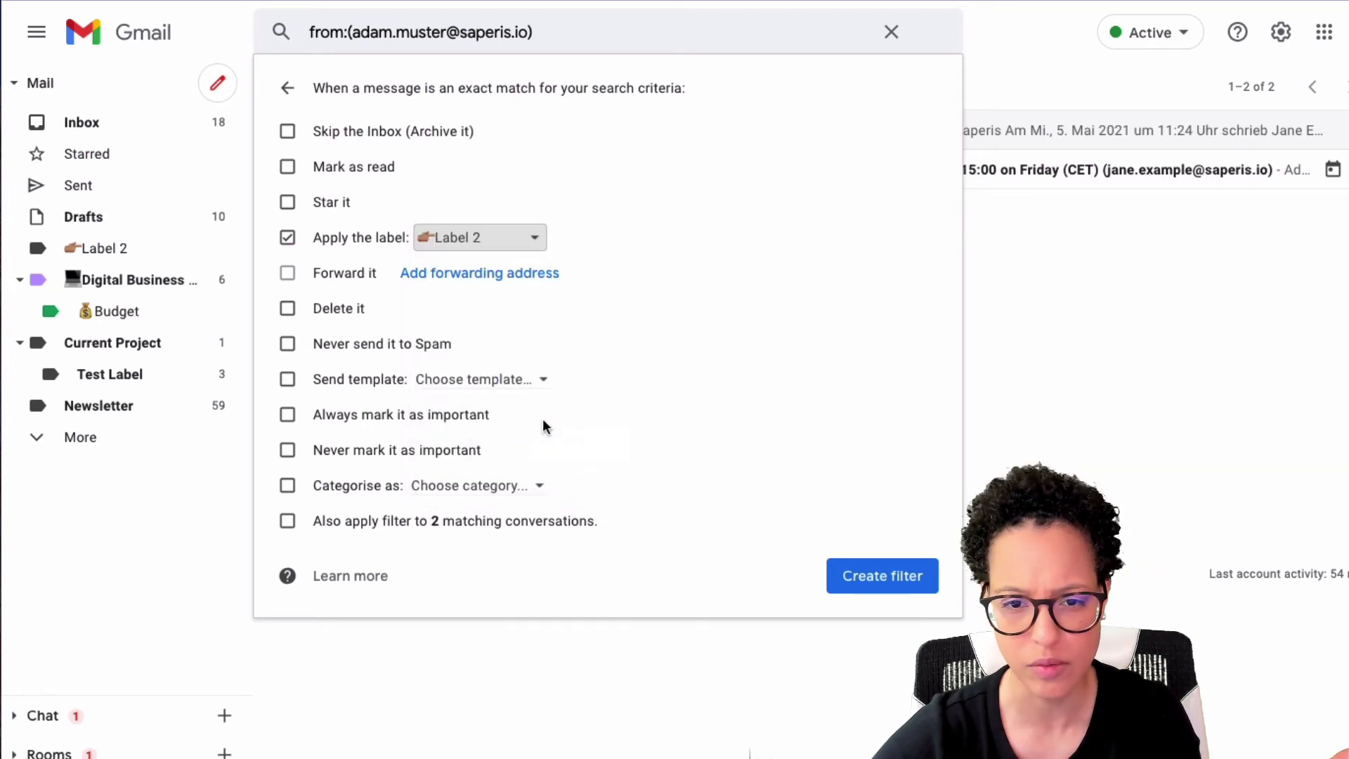
# Step: Create the filter with the option to also apply it to matching conversations, and return to the inbox
pyautogui.click(496, 237)
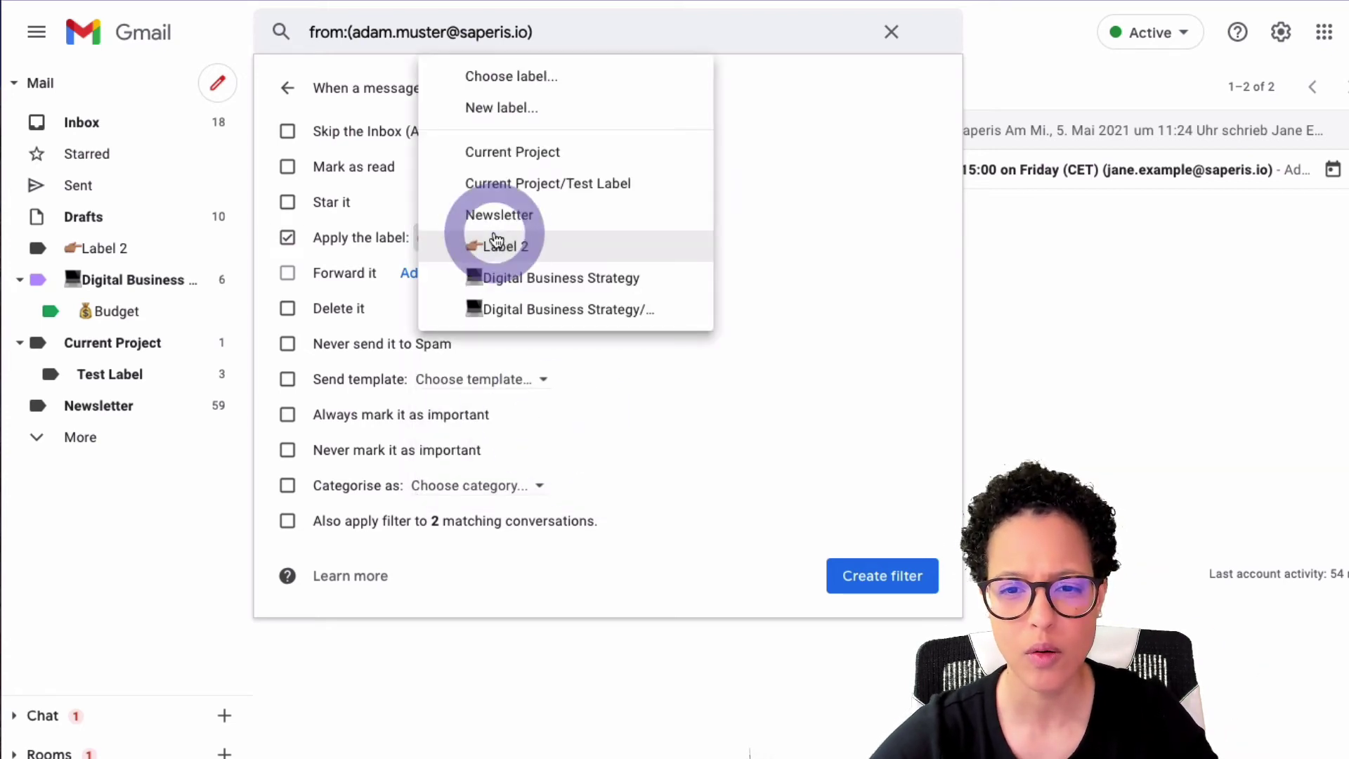
pyautogui.click(484, 580)
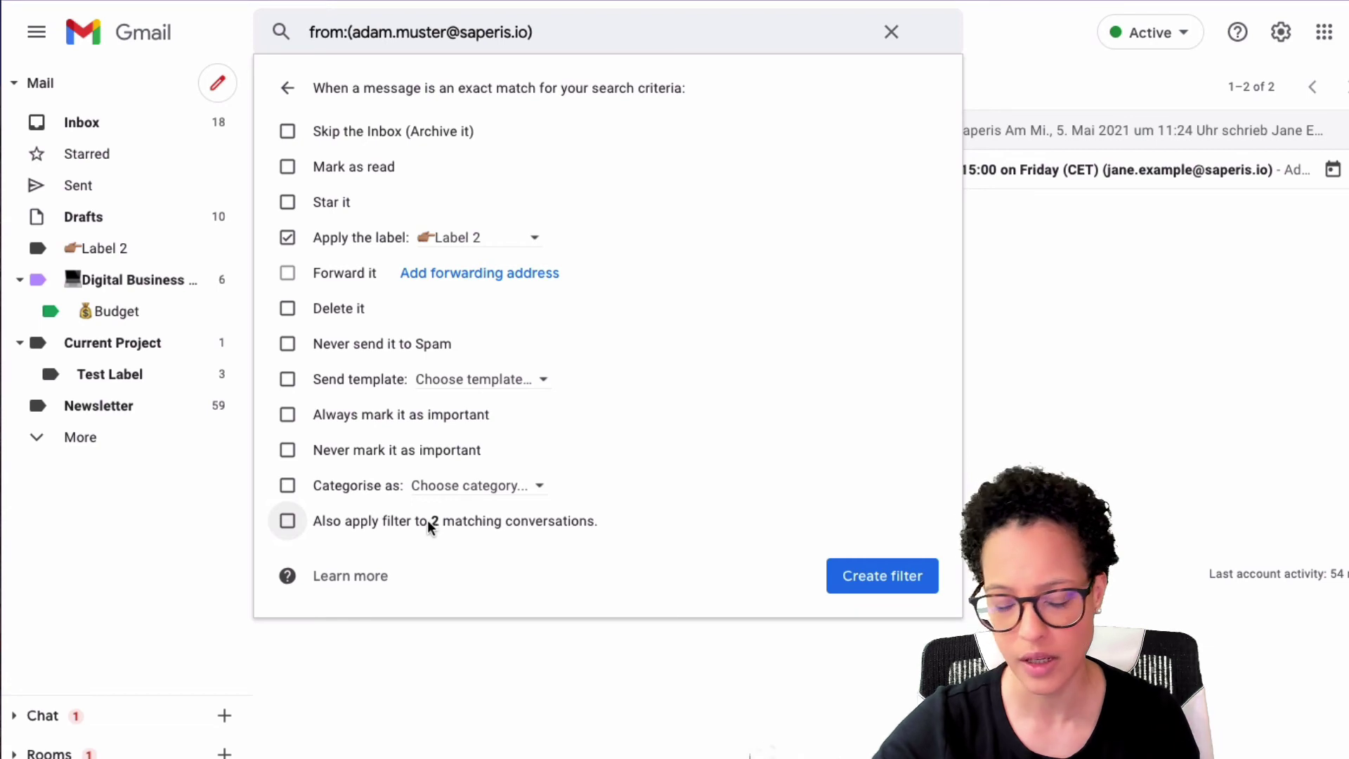
pyautogui.click(304, 517)
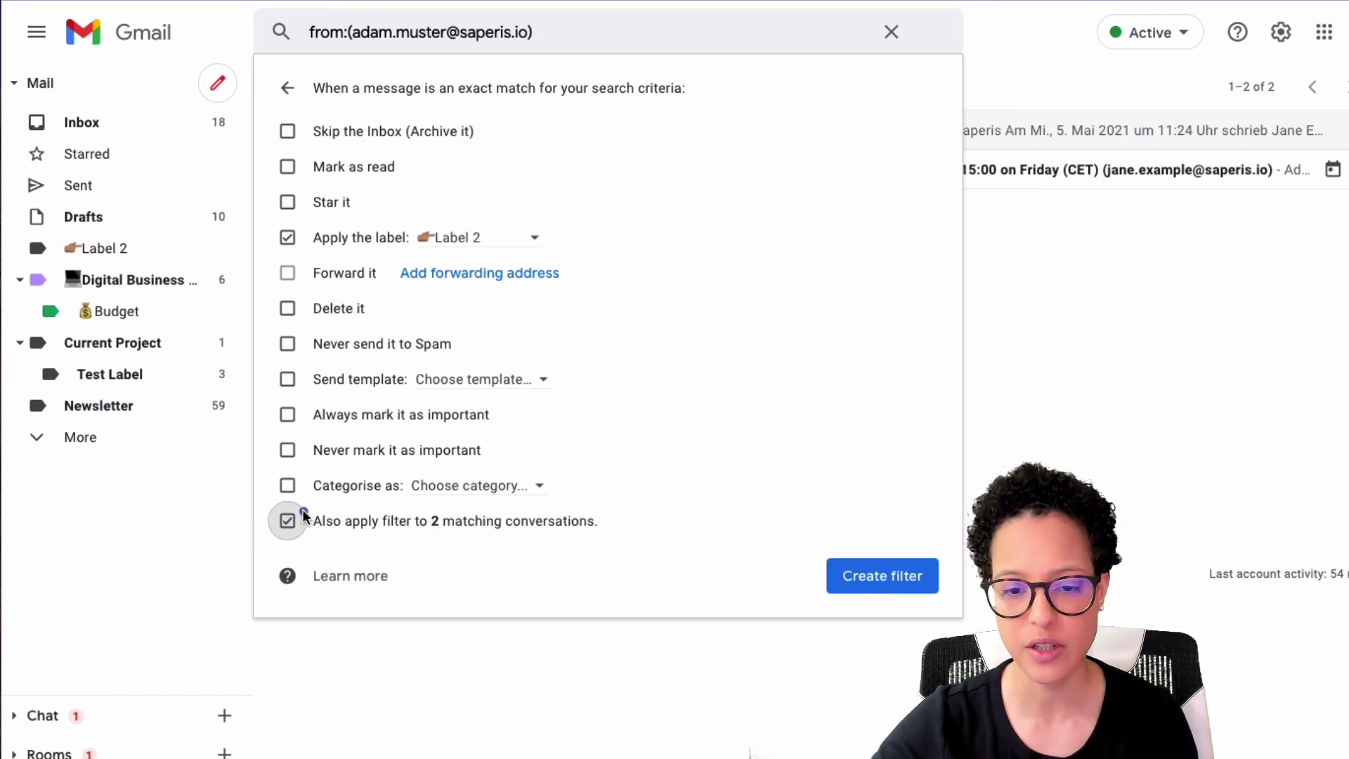
pyautogui.click(891, 575)
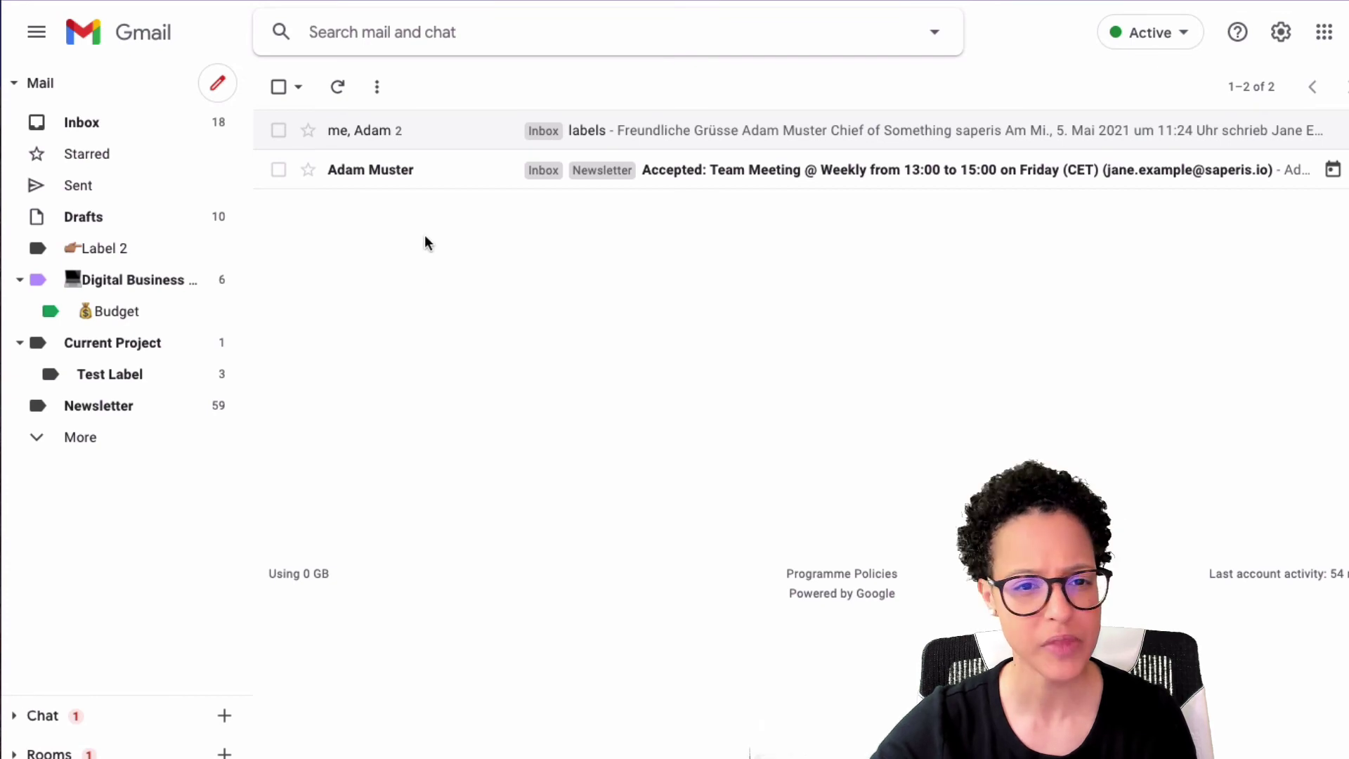
pyautogui.click(100, 127)
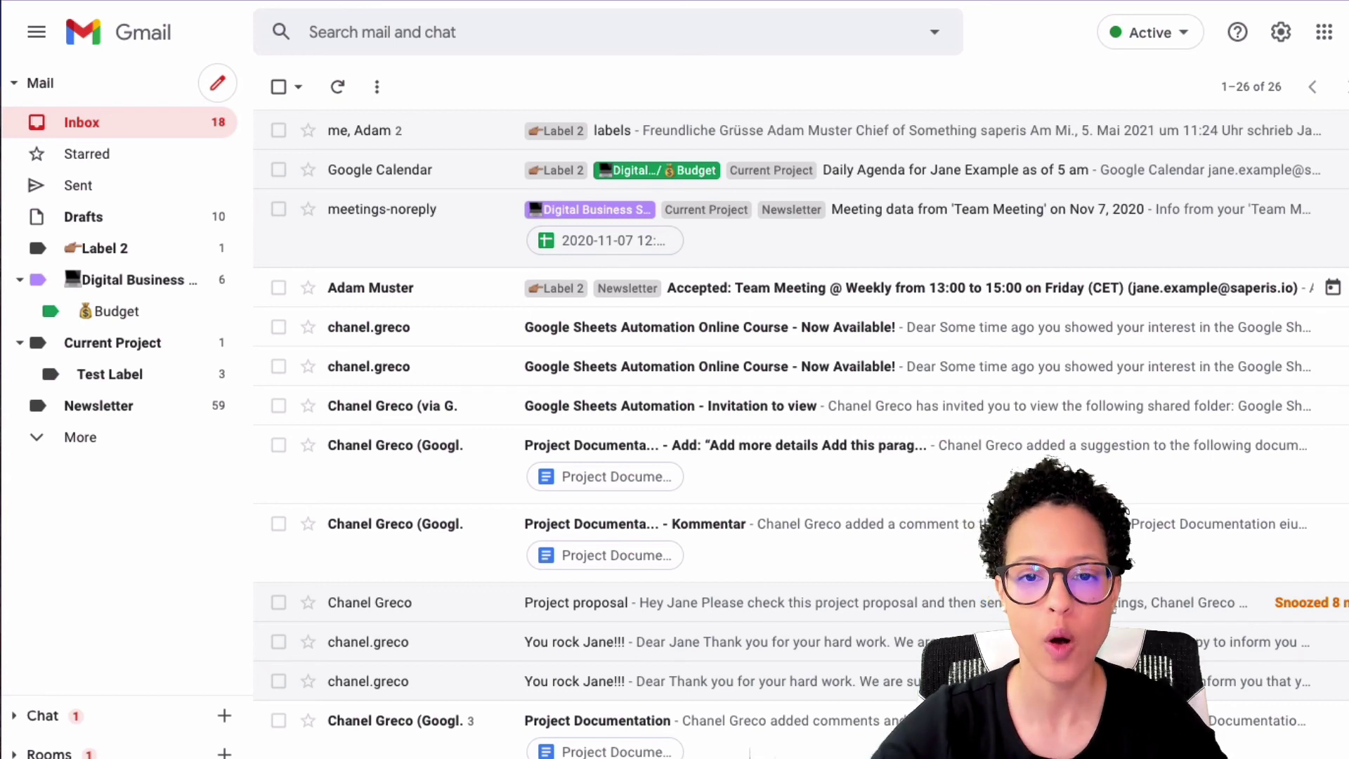
# Step: Search the mail by label for all messages carrying Label 2
pyautogui.click(429, 26)
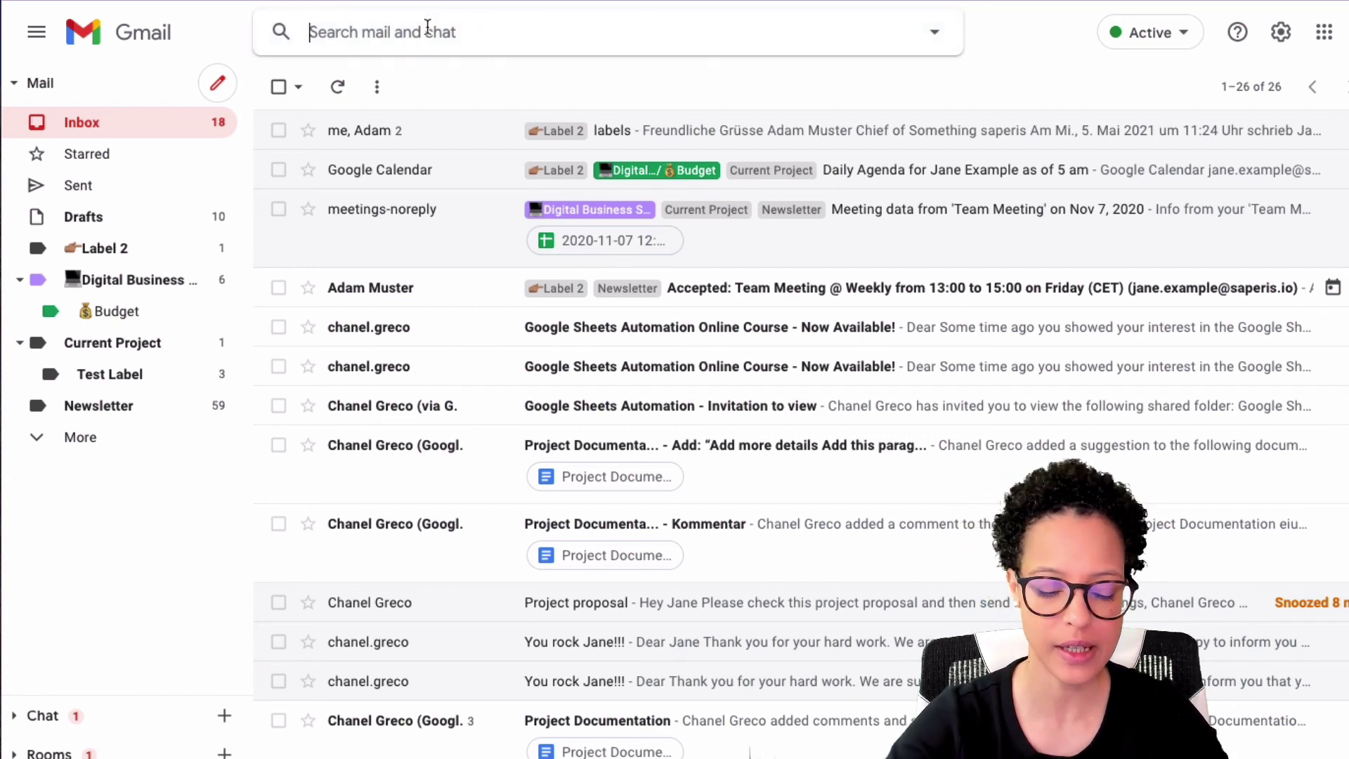
pyautogui.write('la')
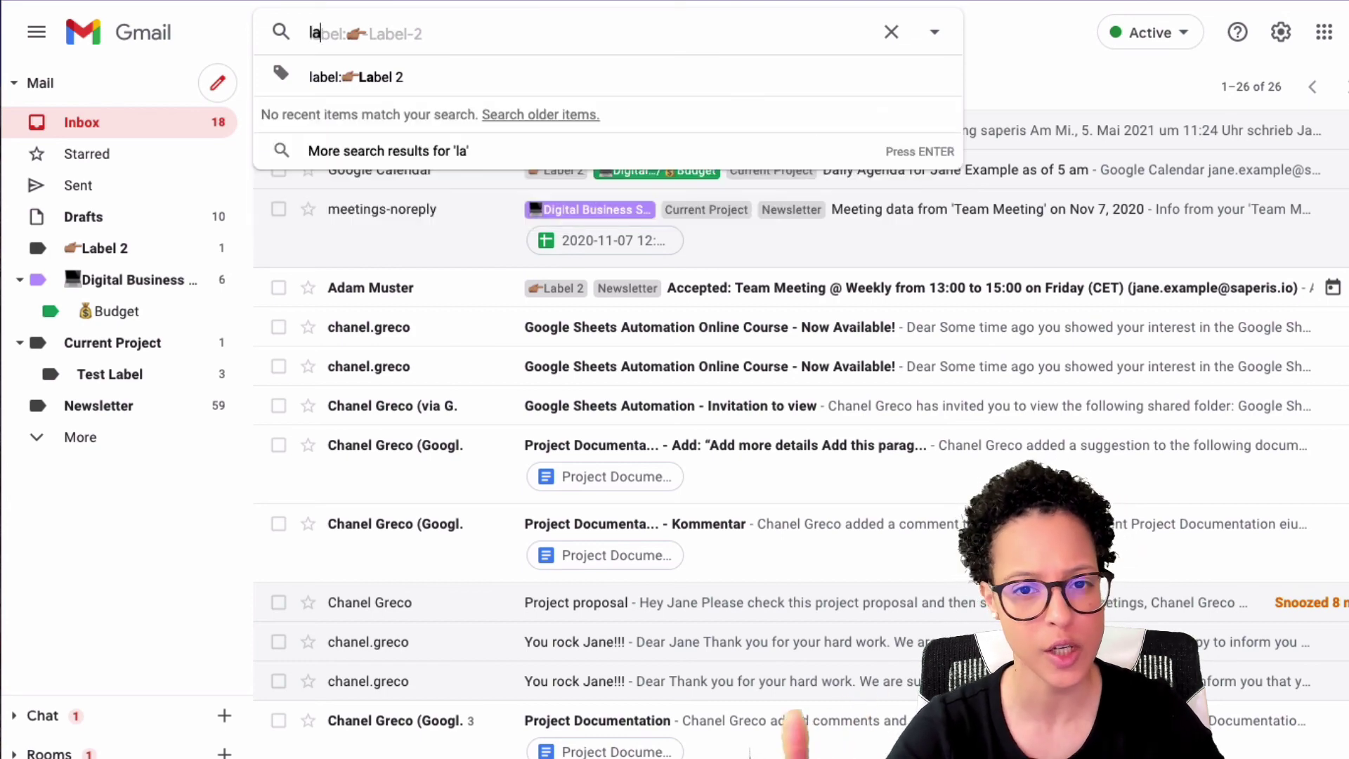
pyautogui.press('Tab')
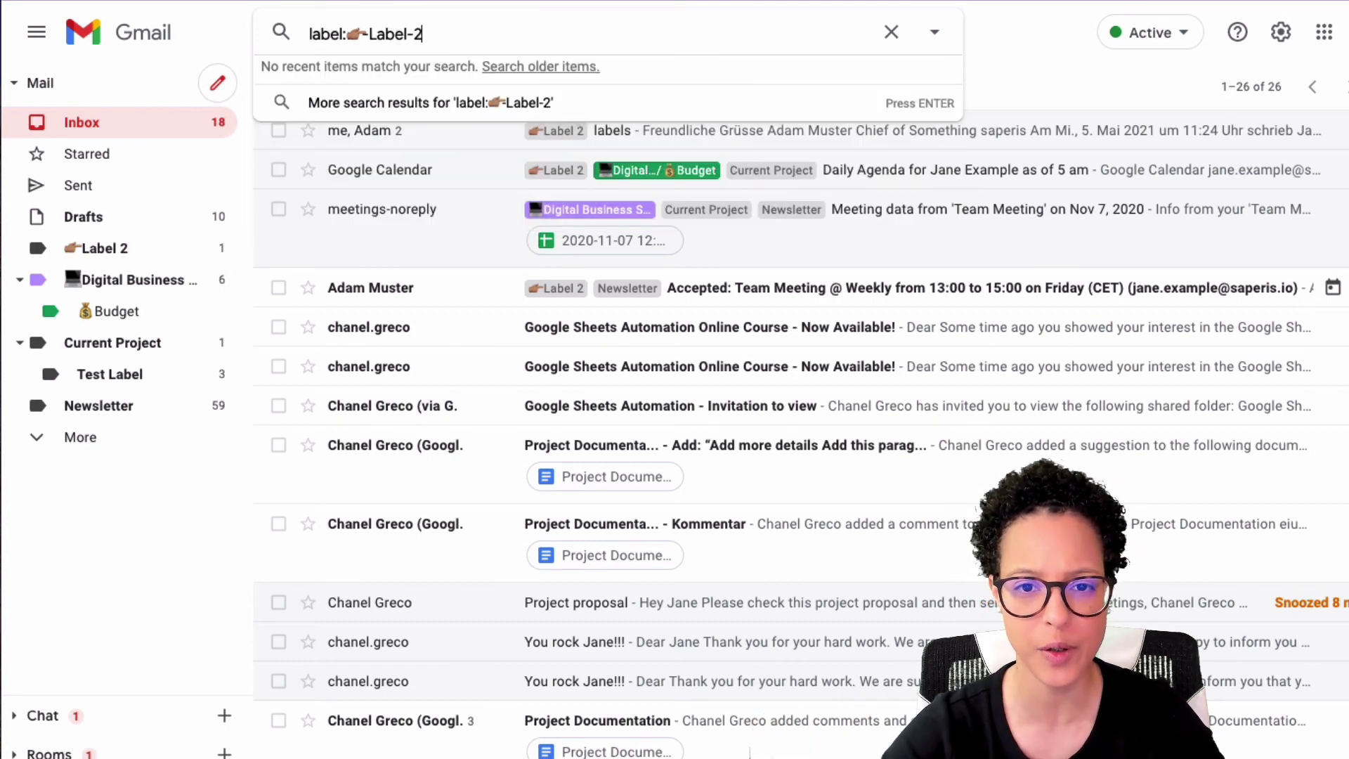
pyautogui.press('Return')
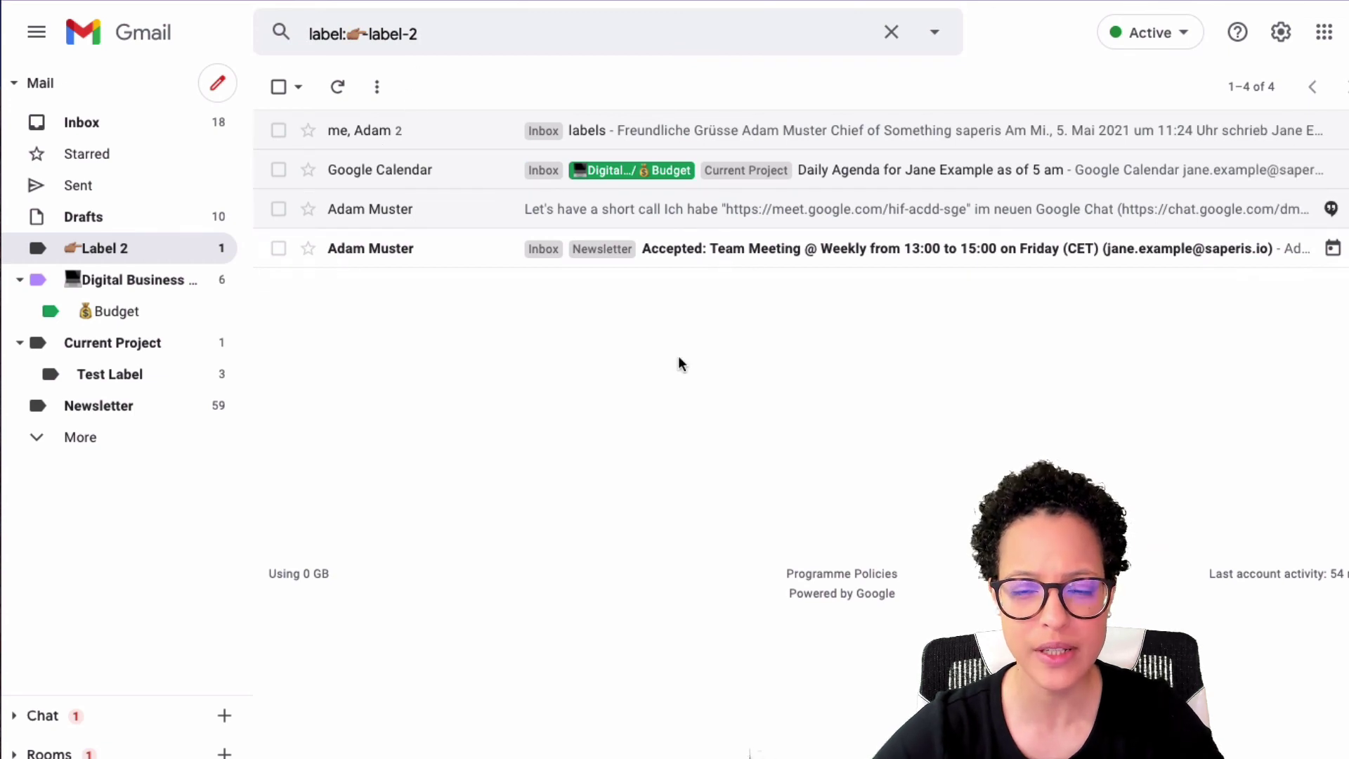